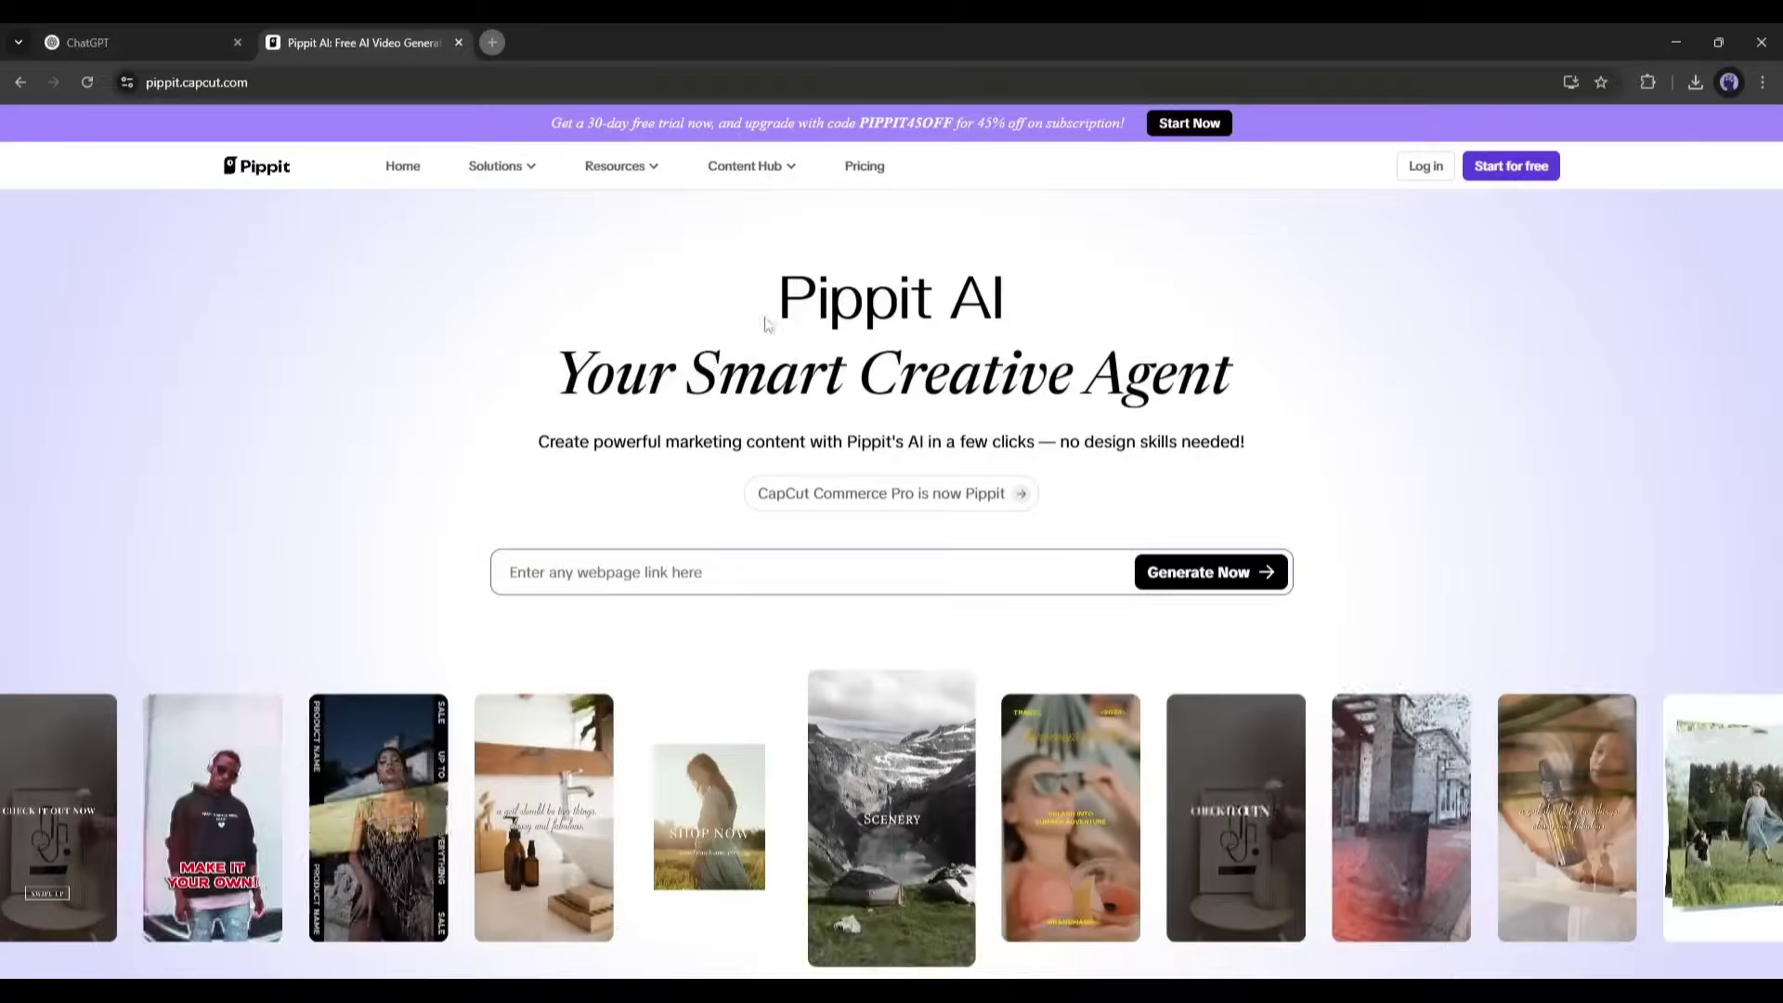
- Browse the Pippit homepage, sign in with Start for free, and open the AI talking photo tool
{"action": "scroll", "coordinate": [693, 387], "scroll_direction": "down", "scroll_amount": 5}
{"action": "scroll", "coordinate": [693, 395], "scroll_direction": "down", "scroll_amount": 3}
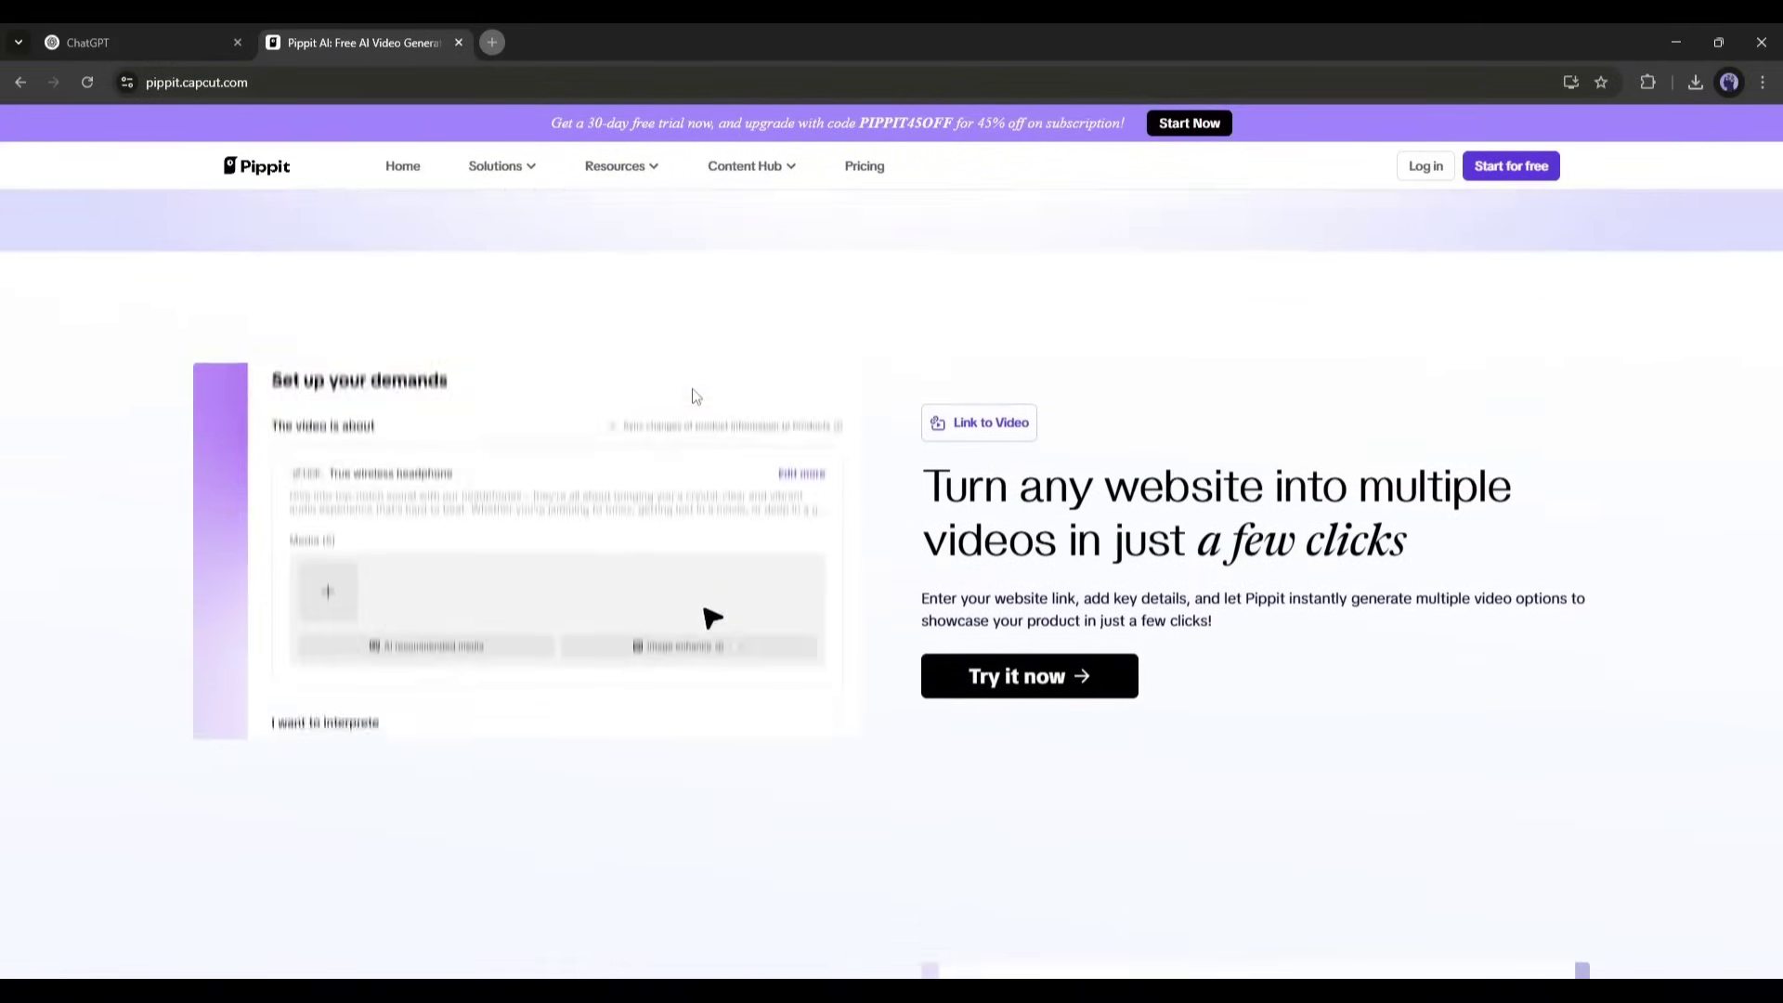
{"action": "scroll", "coordinate": [667, 446], "scroll_direction": "down", "scroll_amount": 3}
{"action": "scroll", "coordinate": [667, 446], "scroll_direction": "down", "scroll_amount": 3}
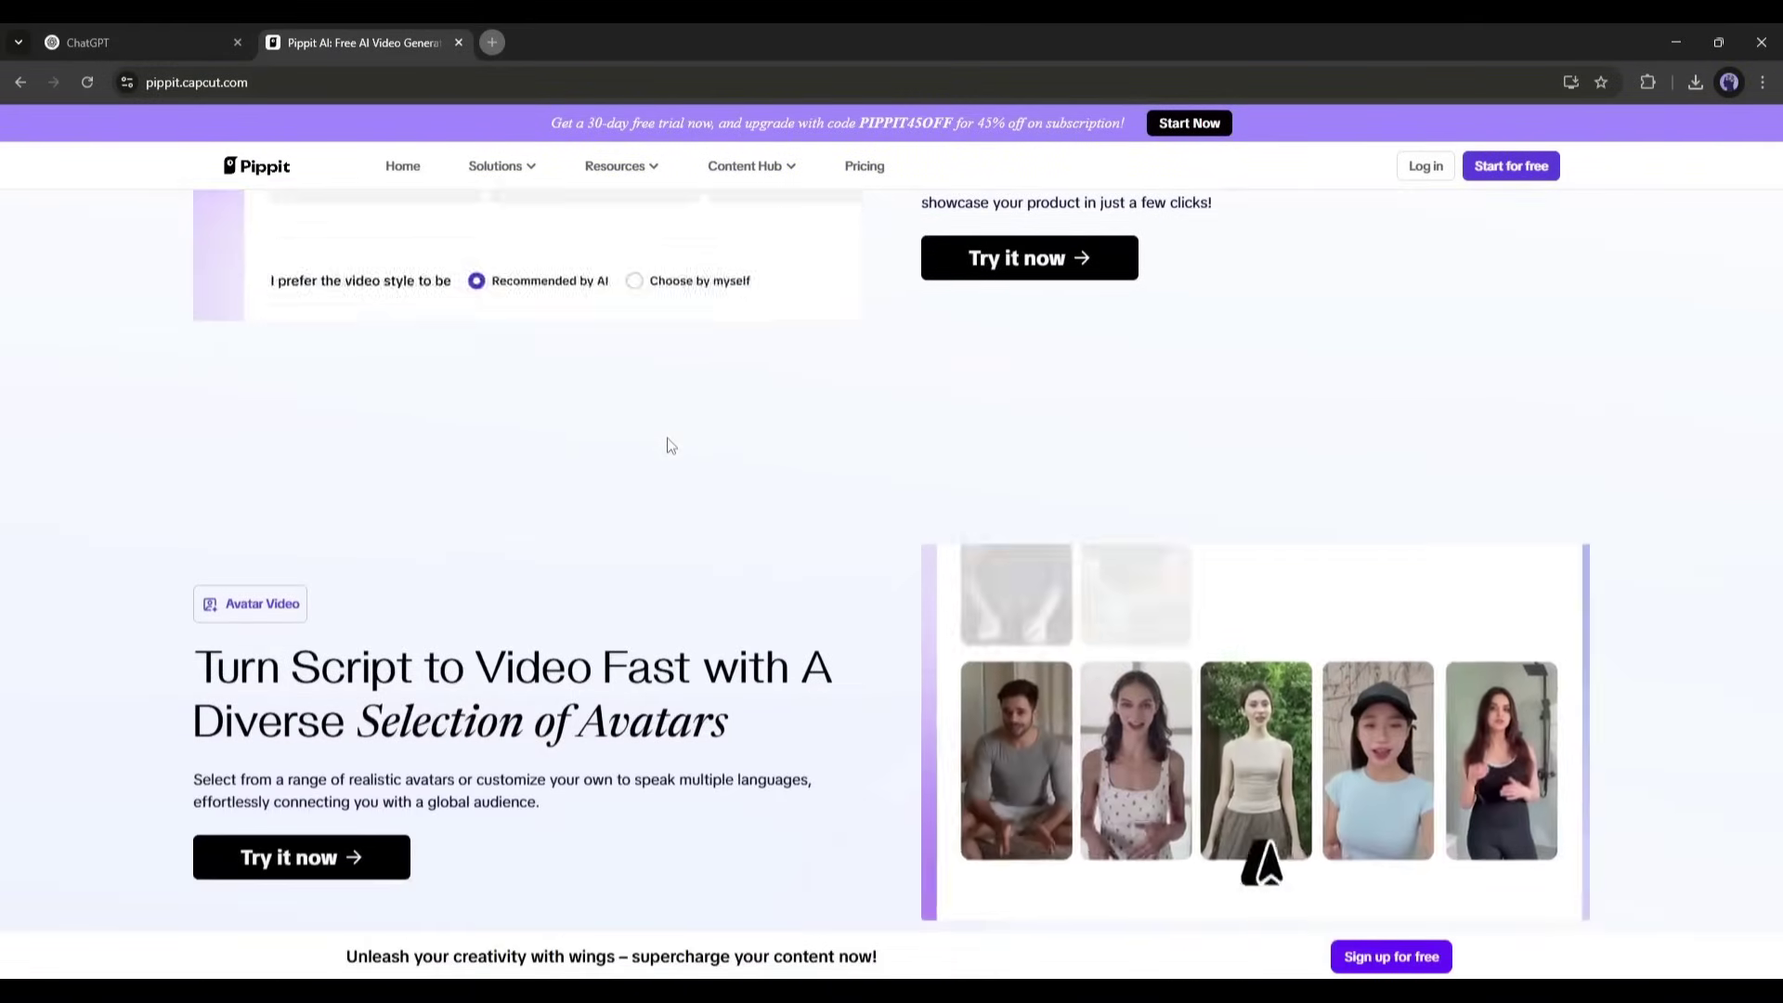
{"action": "scroll", "coordinate": [667, 446], "scroll_direction": "down", "scroll_amount": 1}
{"action": "scroll", "coordinate": [668, 444], "scroll_direction": "down", "scroll_amount": 6}
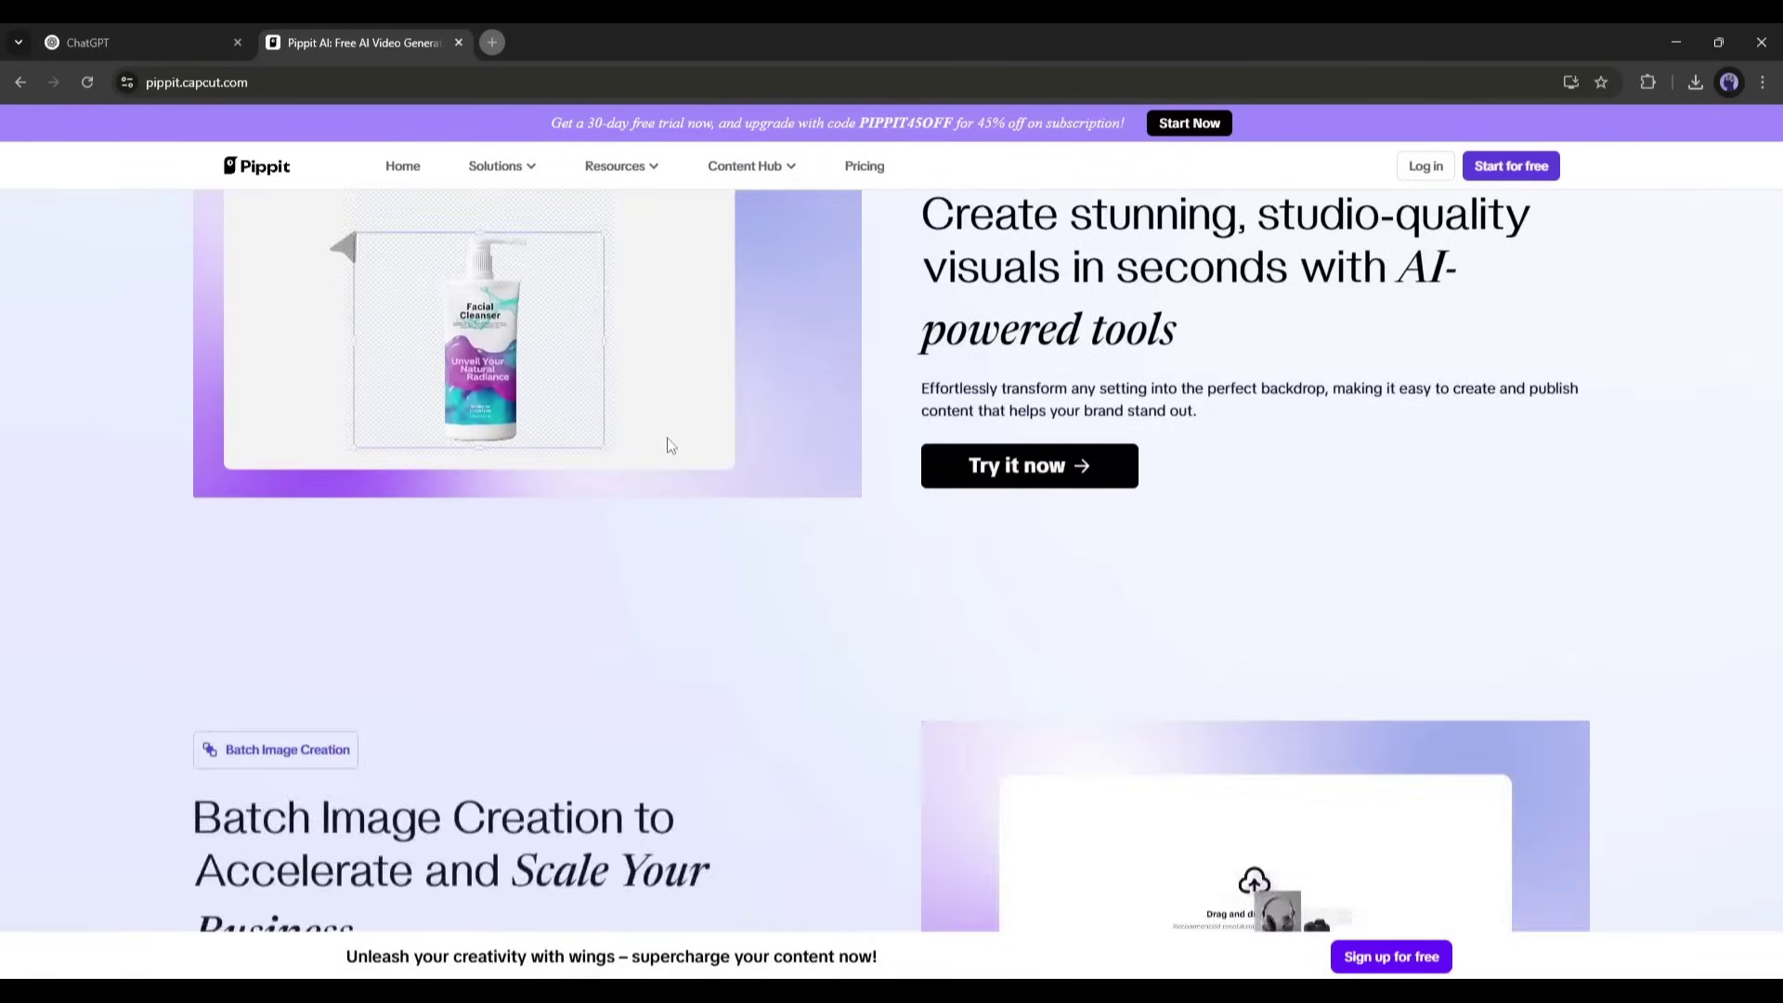
{"action": "scroll", "coordinate": [668, 441], "scroll_direction": "down", "scroll_amount": 3}
{"action": "scroll", "coordinate": [777, 586], "scroll_direction": "up", "scroll_amount": 13}
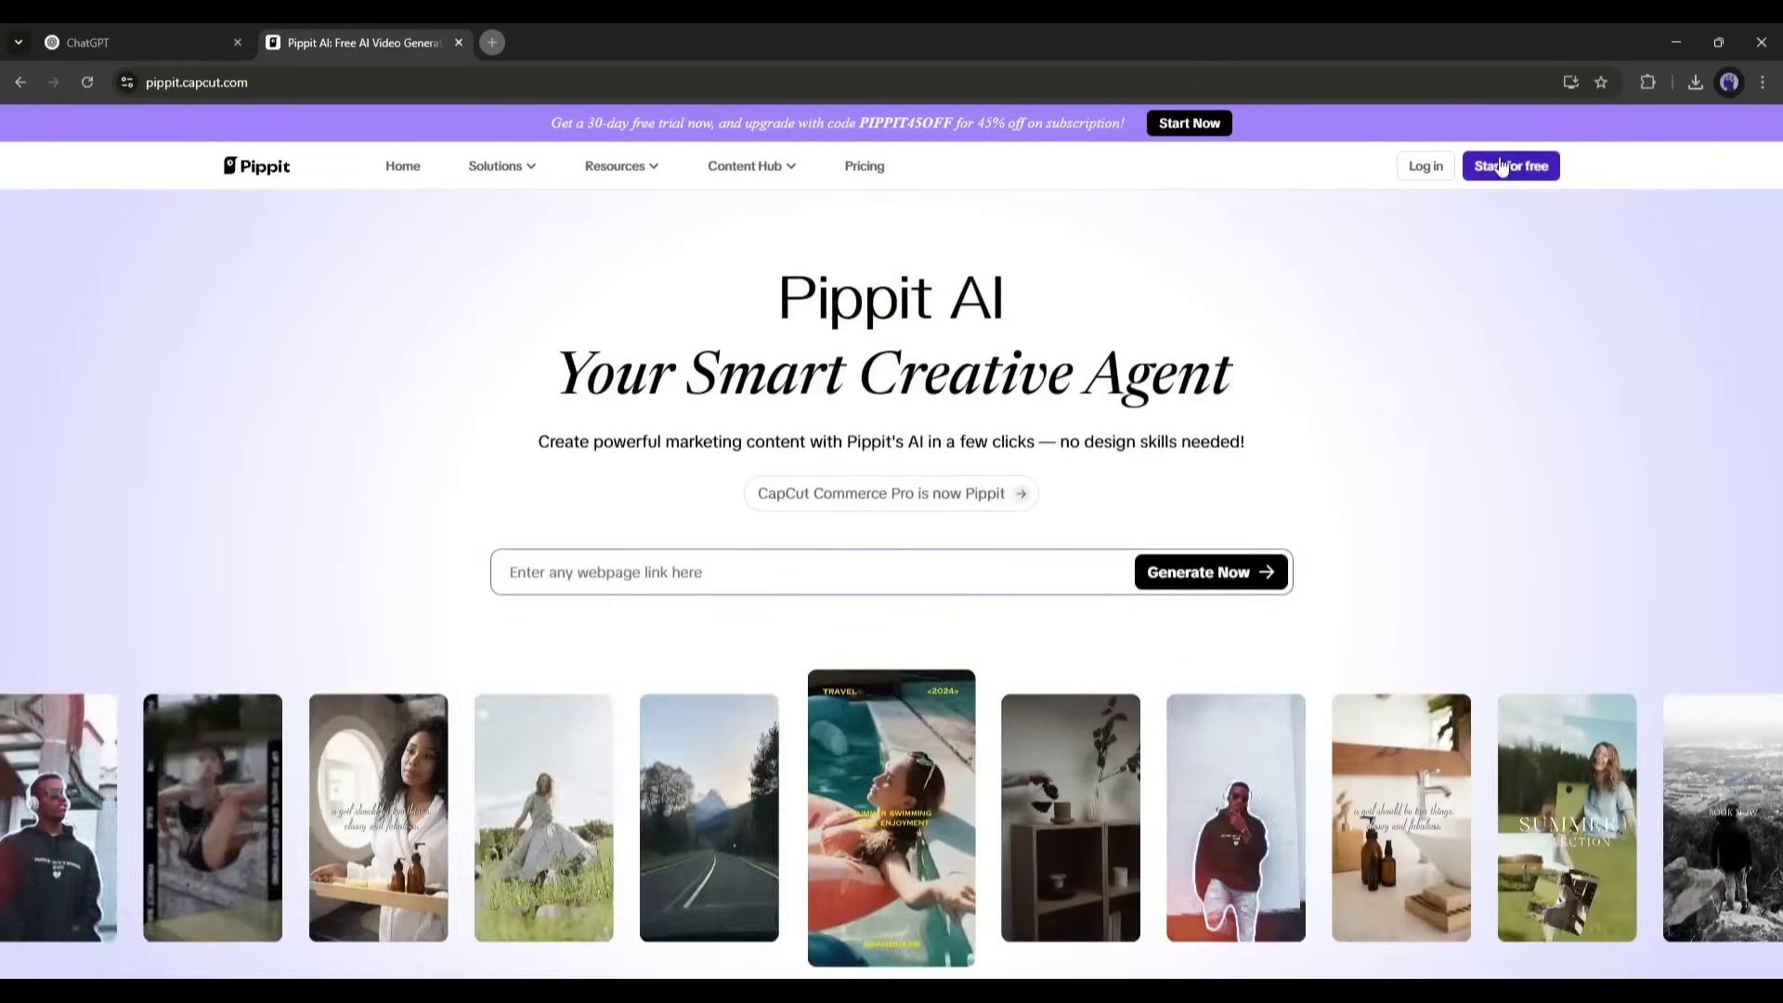
{"action": "left_click", "coordinate": [1501, 167]}
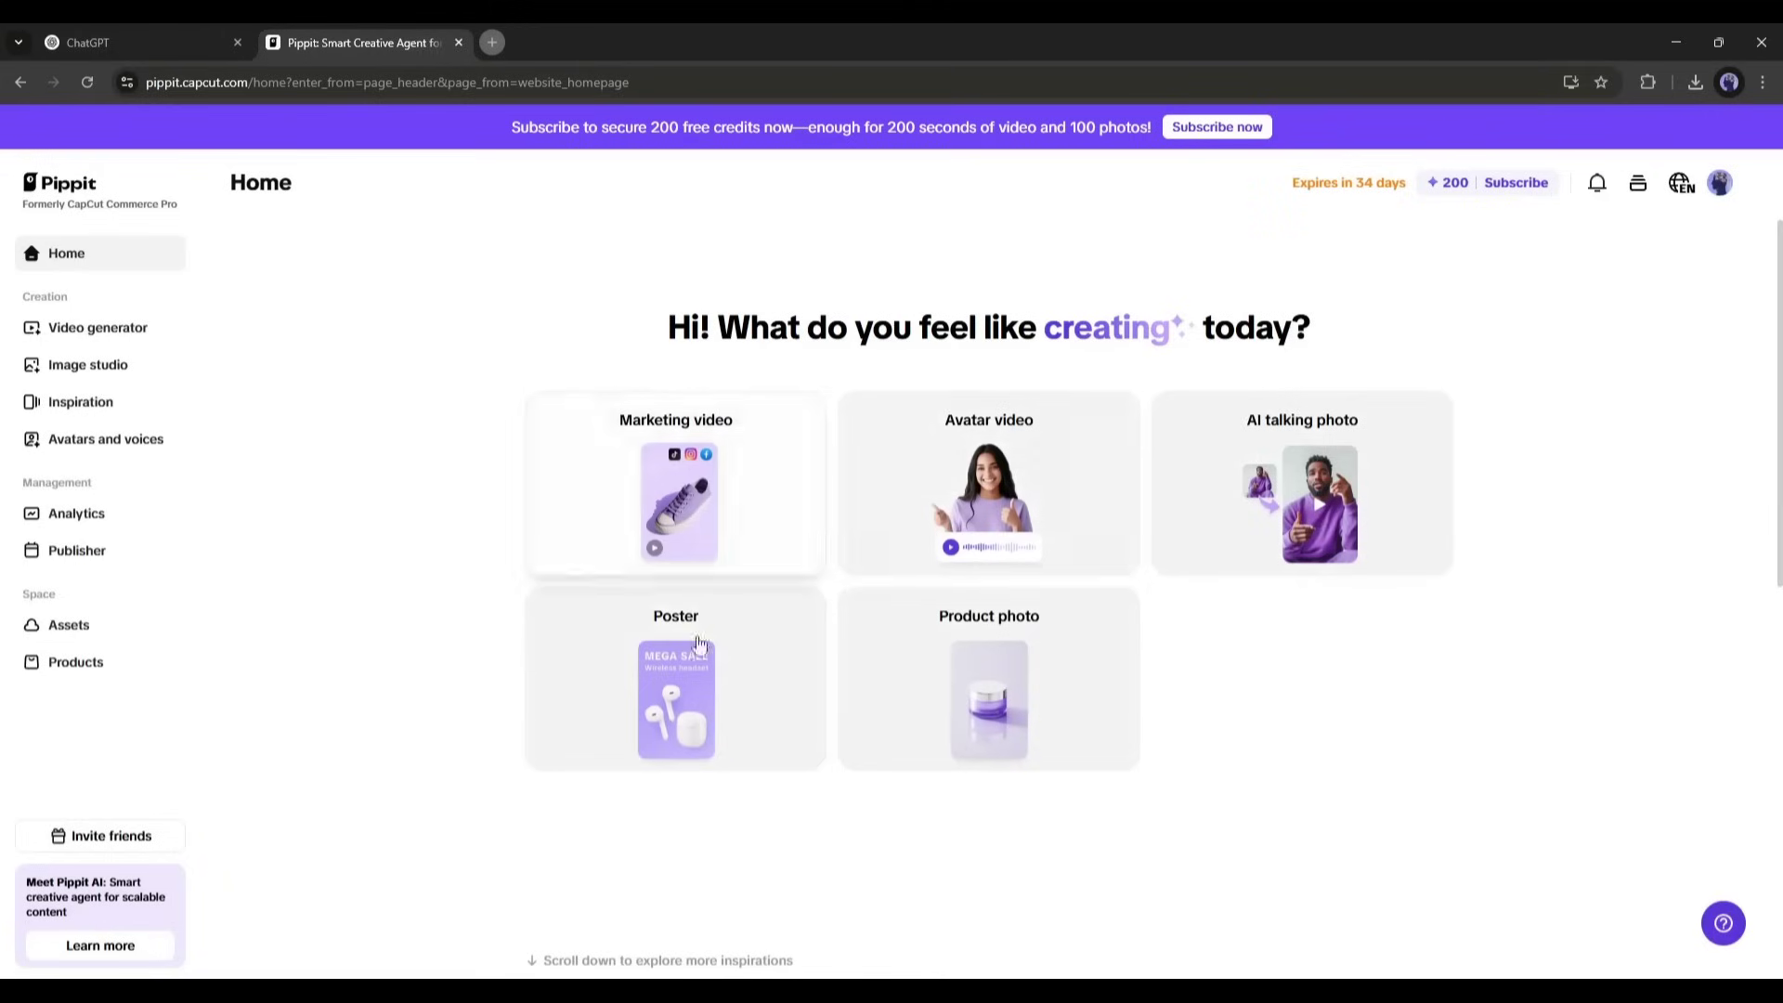
{"action": "left_click", "coordinate": [1364, 460]}
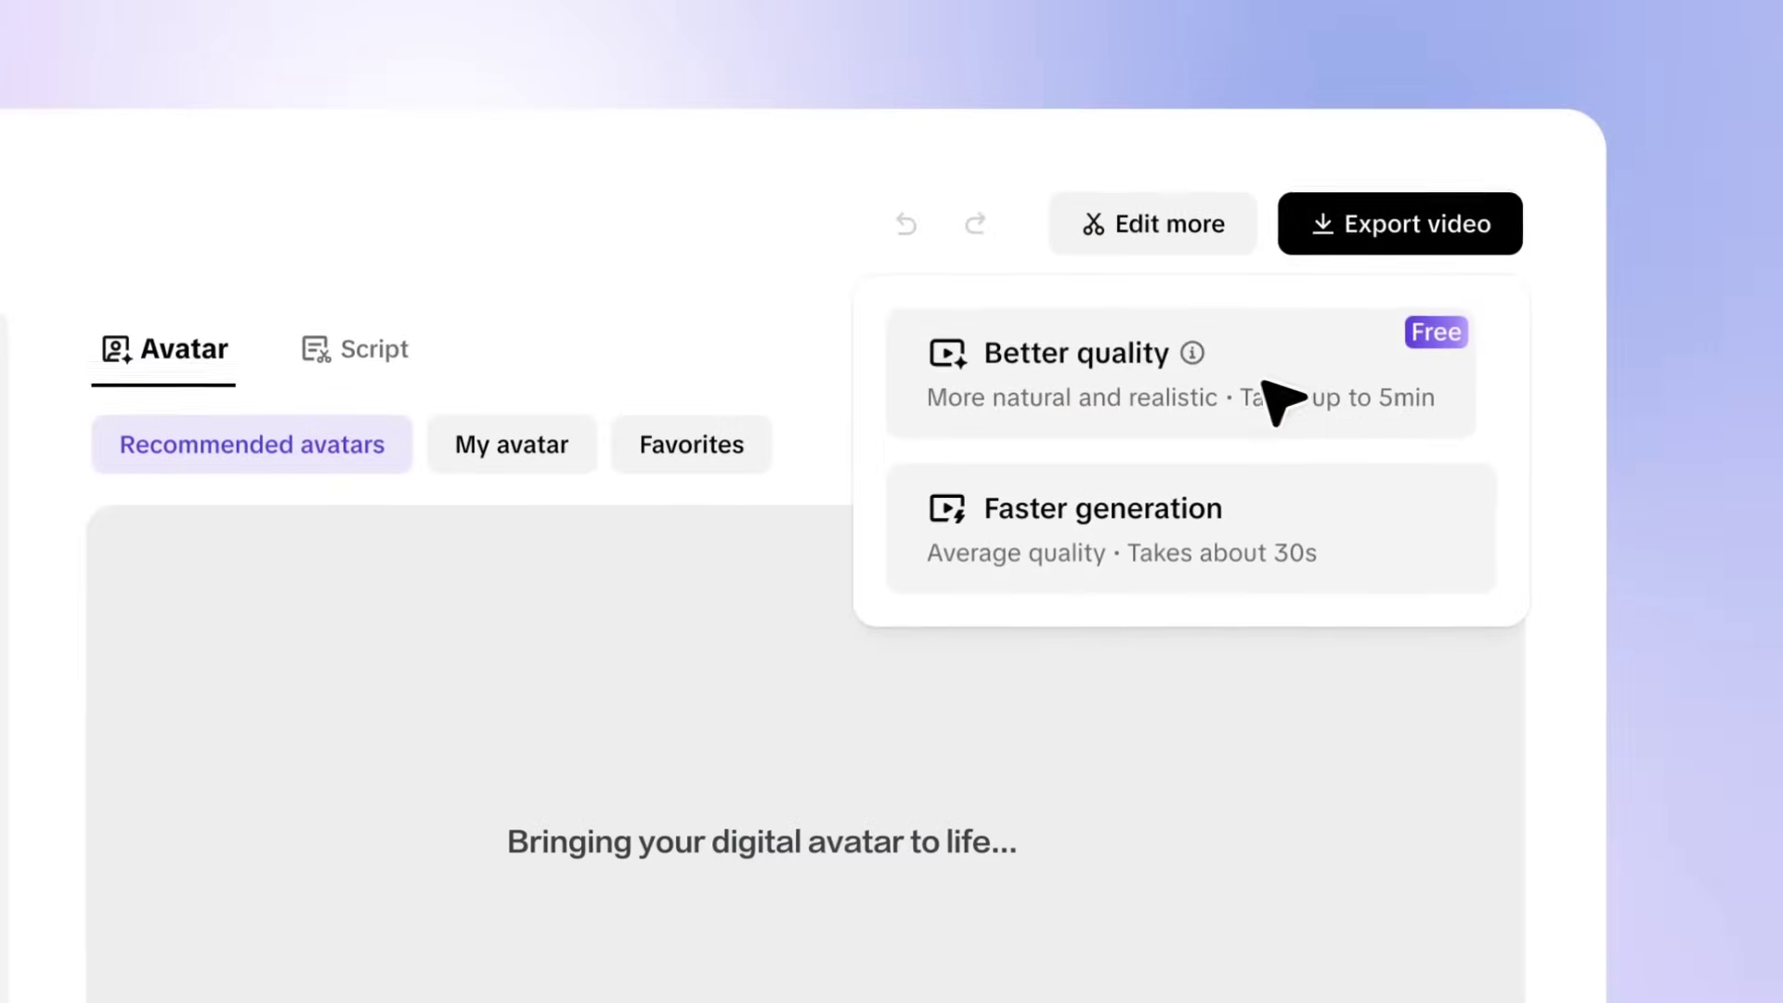
{"action": "left_click", "coordinate": [1446, 226]}
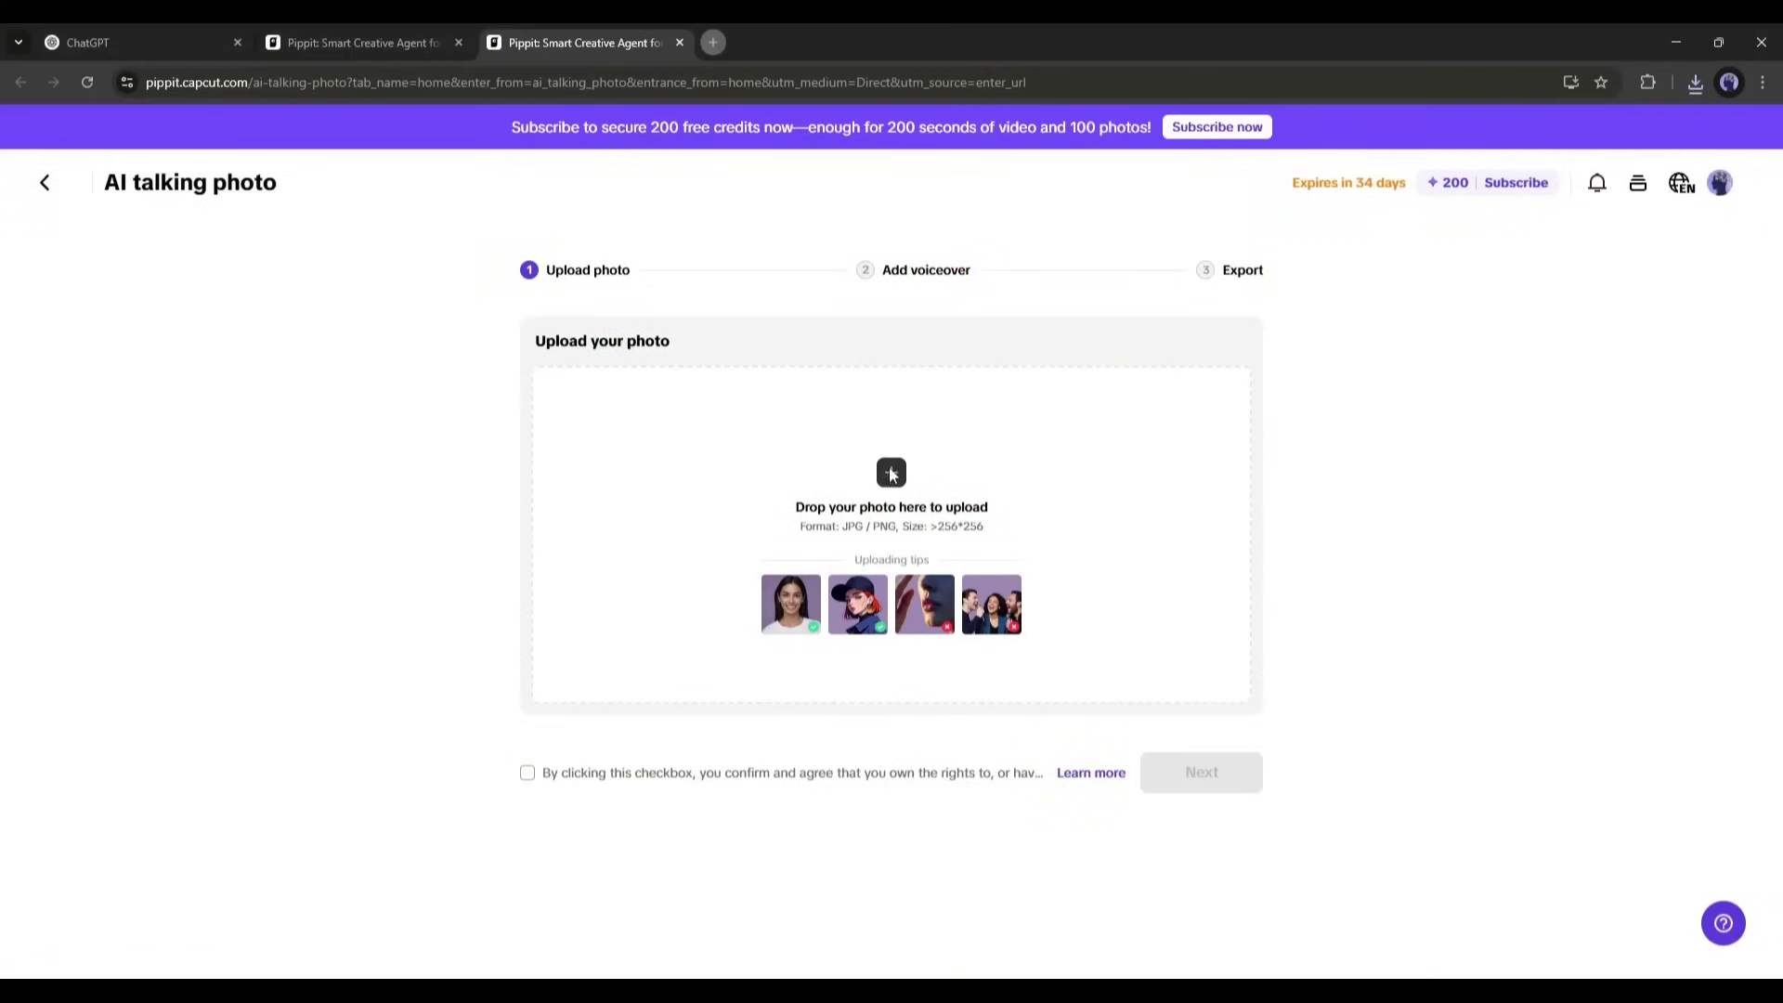
- Upload the woman's portrait, accept the crop, and continue past the rights check
{"action": "left_click", "coordinate": [891, 475]}
{"action": "left_click", "coordinate": [286, 476]}
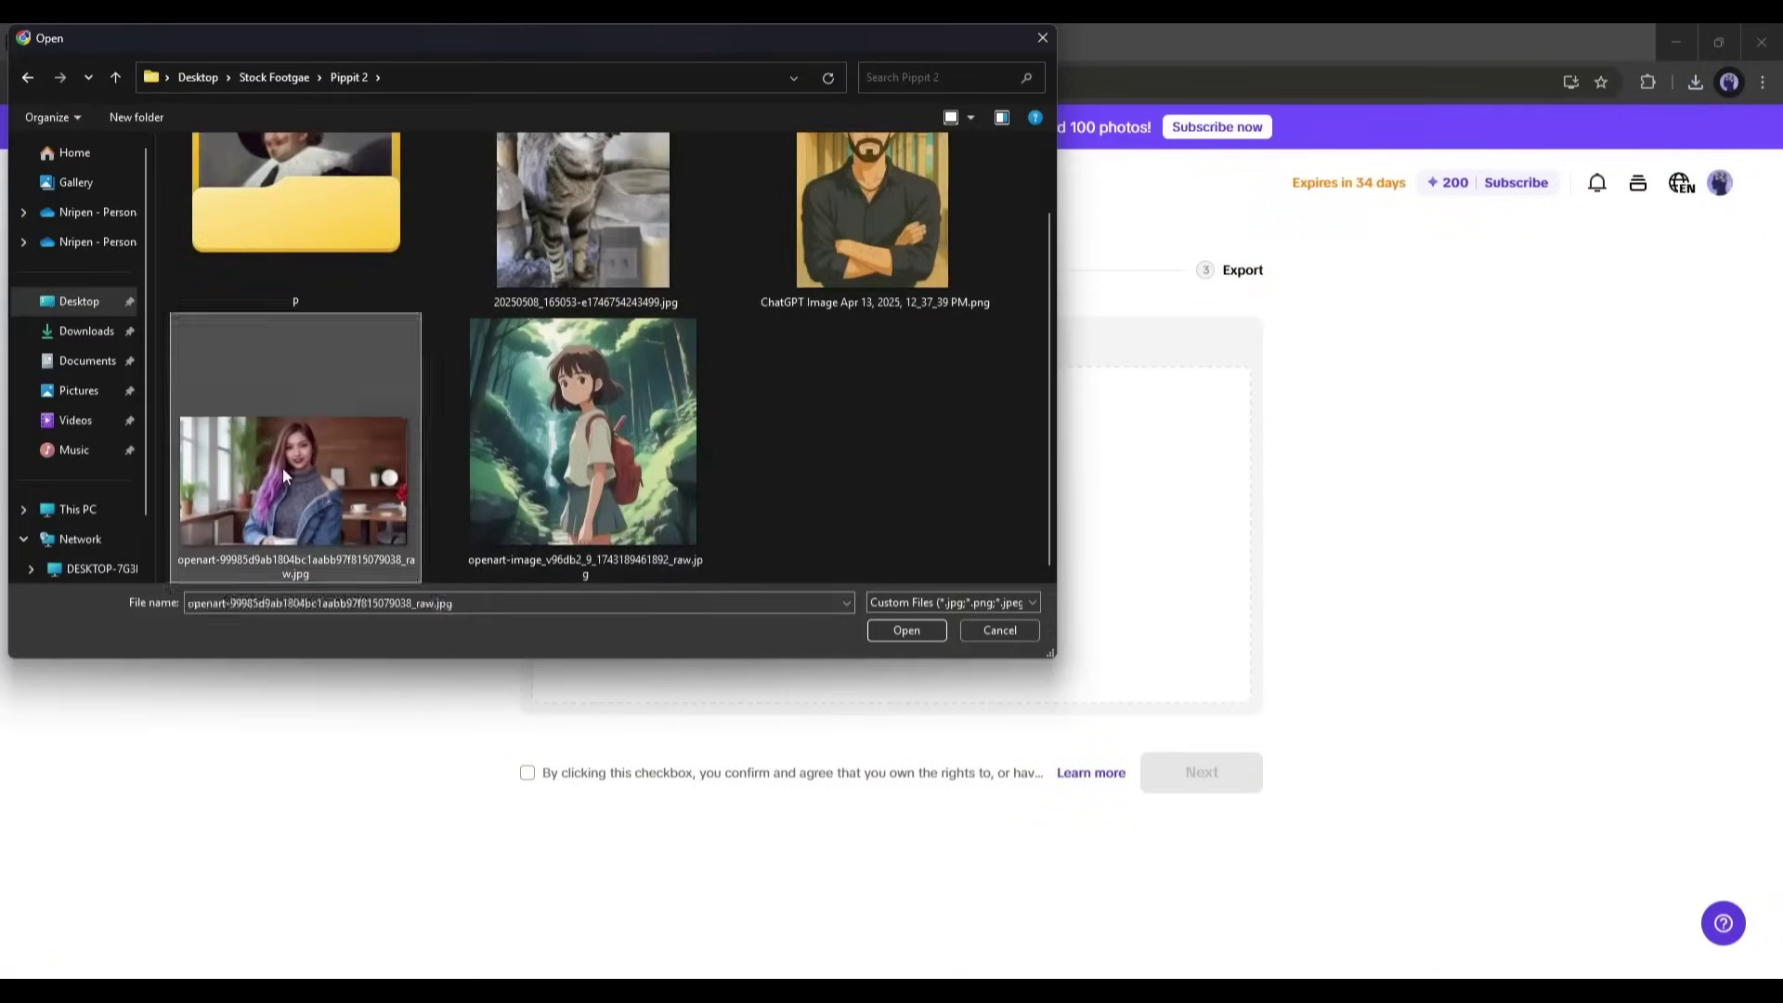
{"action": "double_click", "coordinate": [282, 467]}
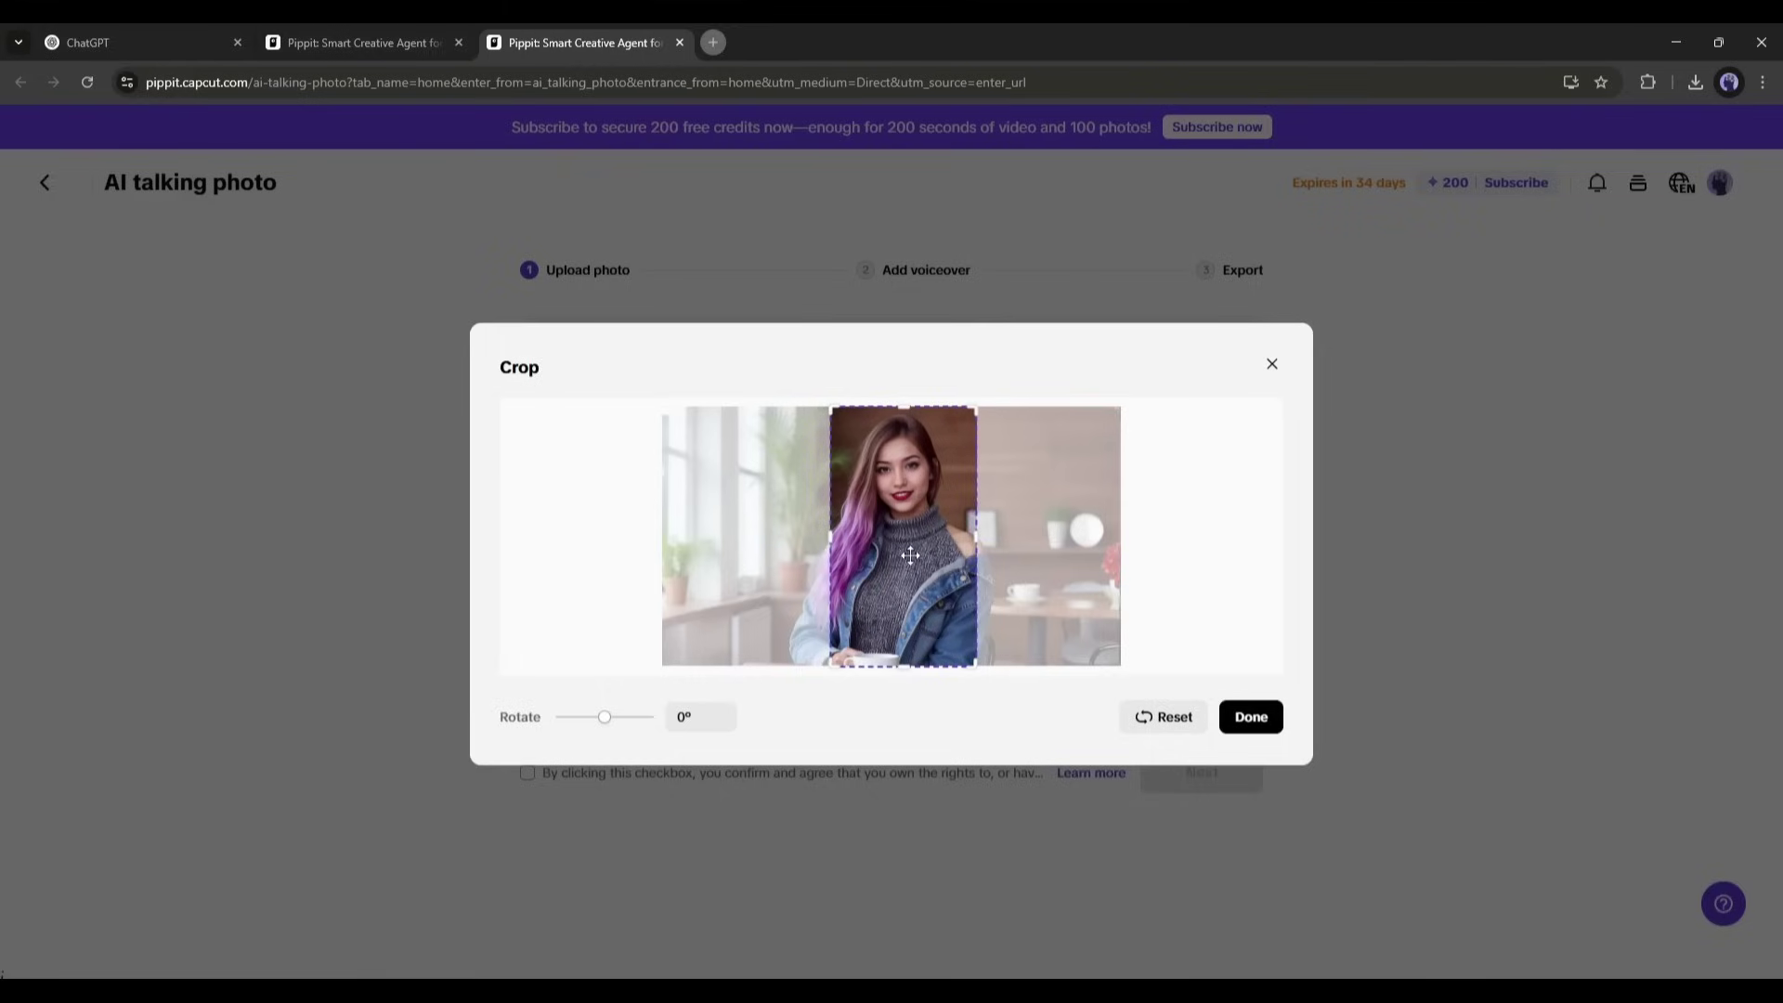
{"action": "left_click", "coordinate": [1245, 723]}
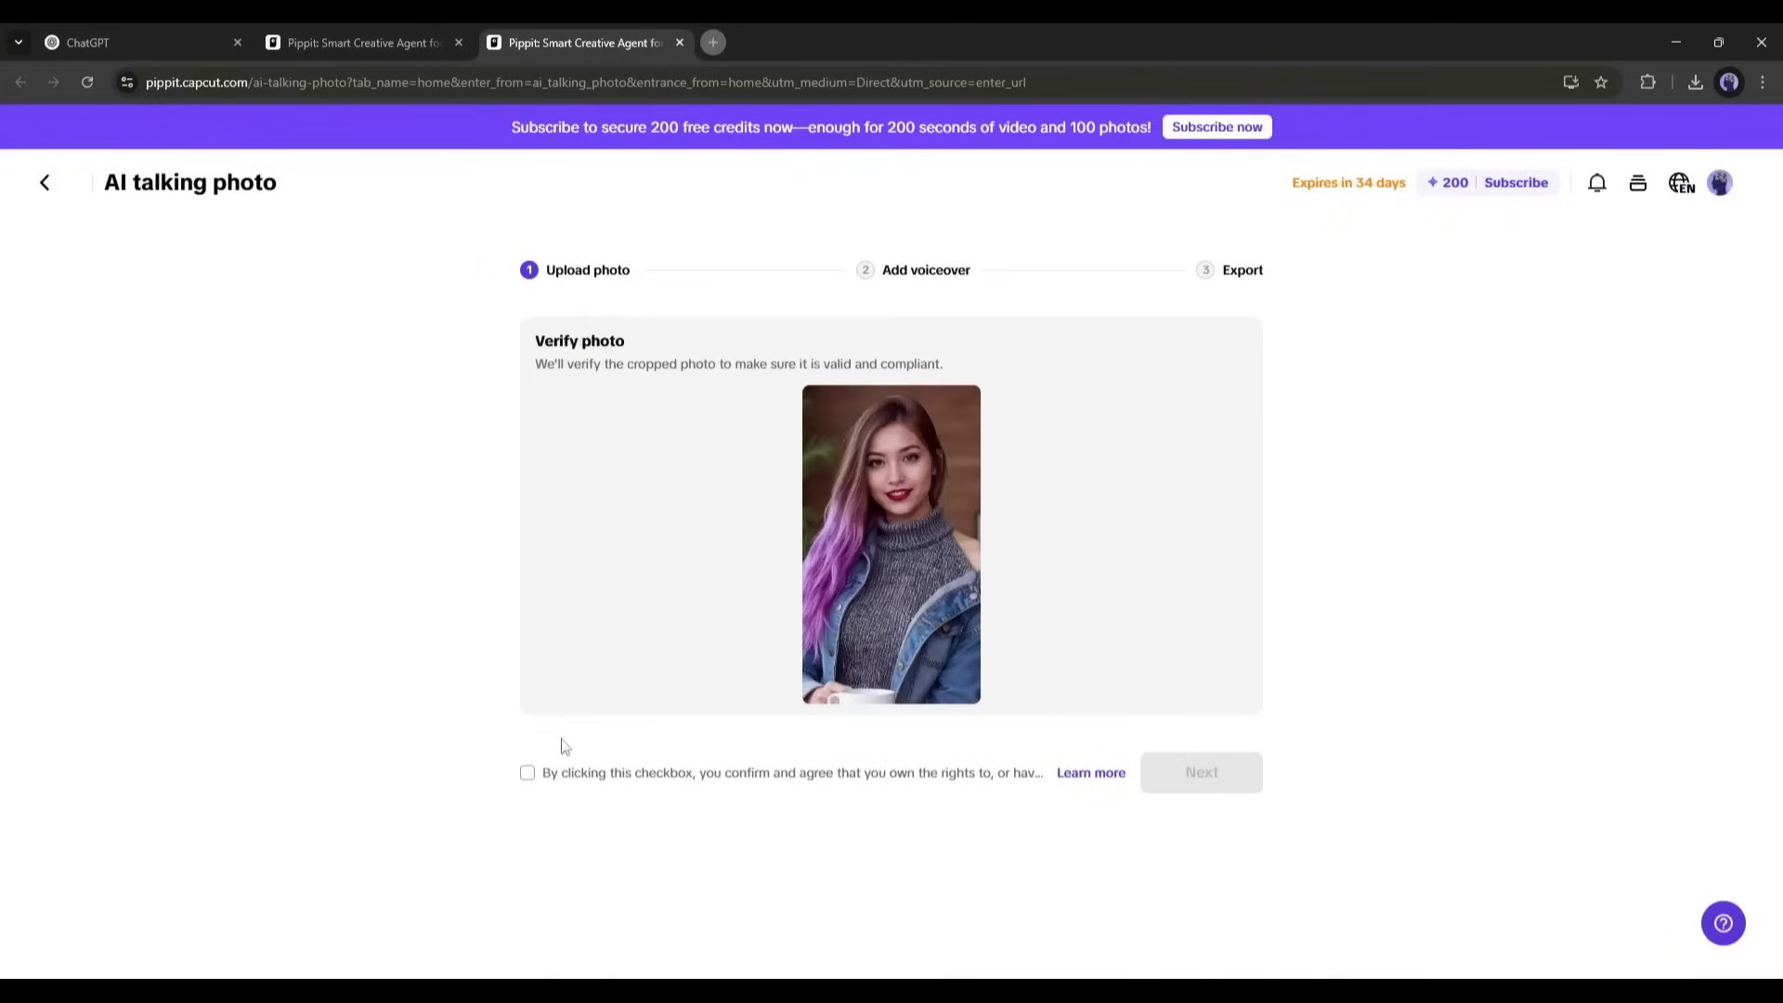
{"action": "left_click", "coordinate": [1226, 789]}
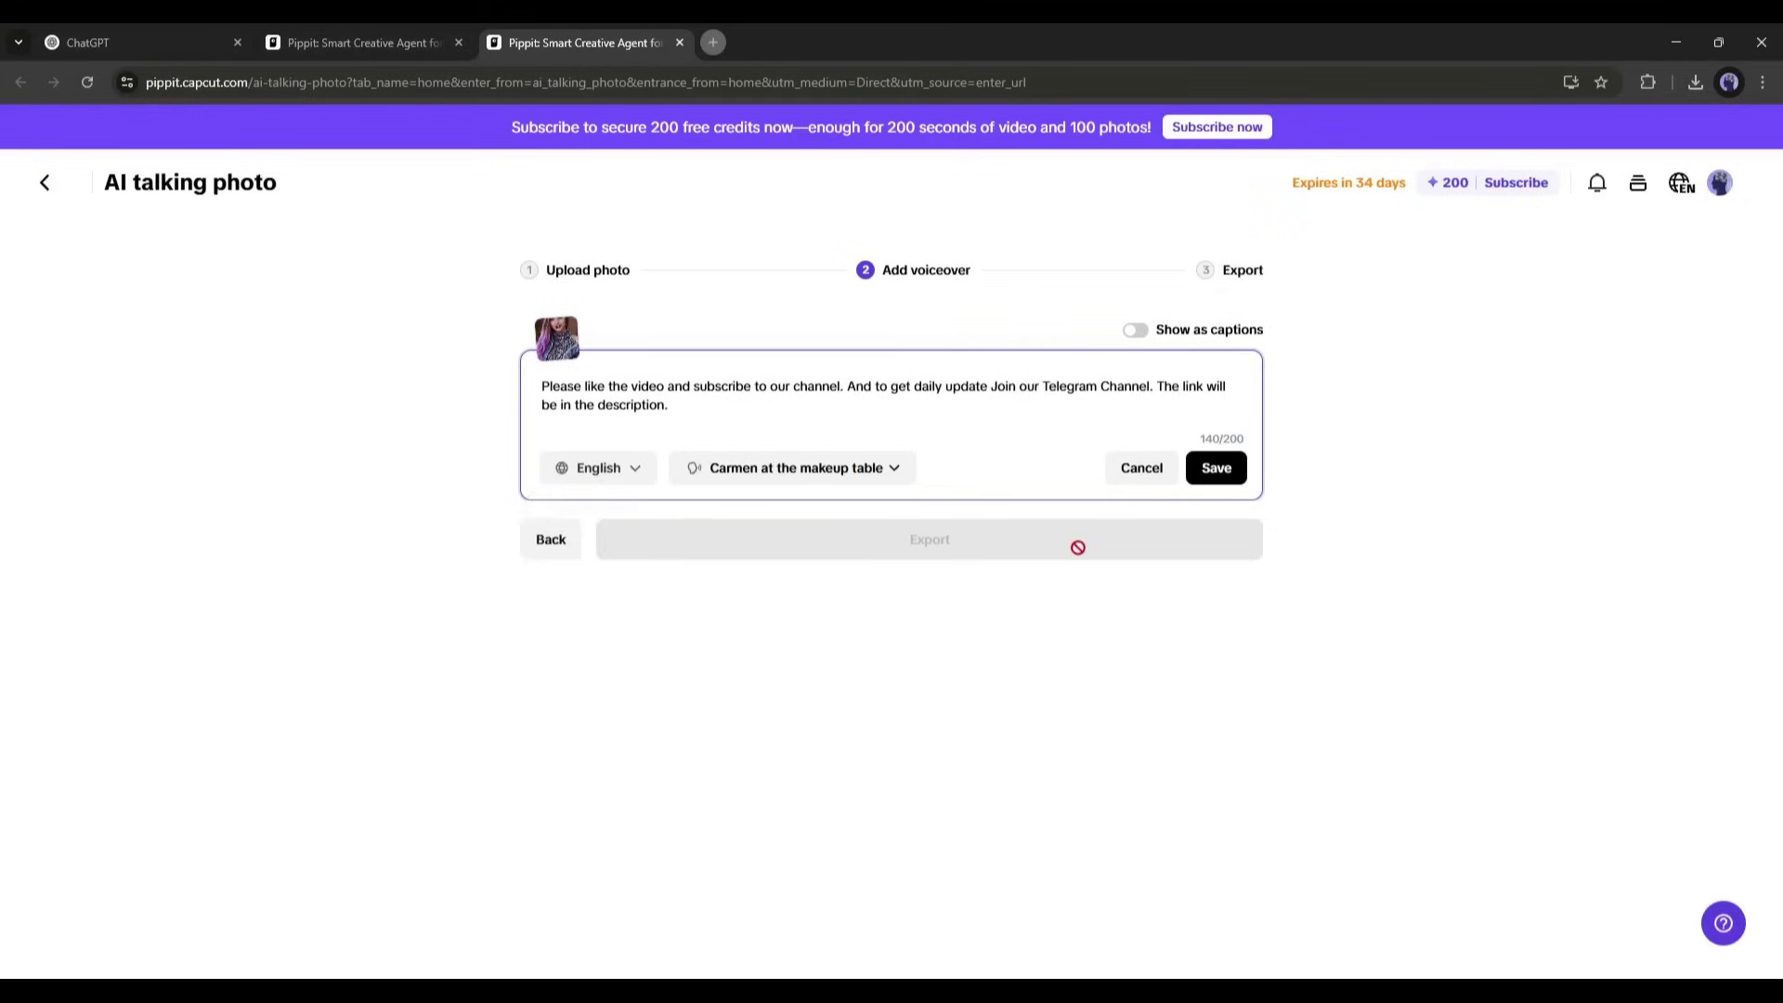
- Choose the Grace in car voice for the talking photo script and save it
{"action": "left_click", "coordinate": [882, 467]}
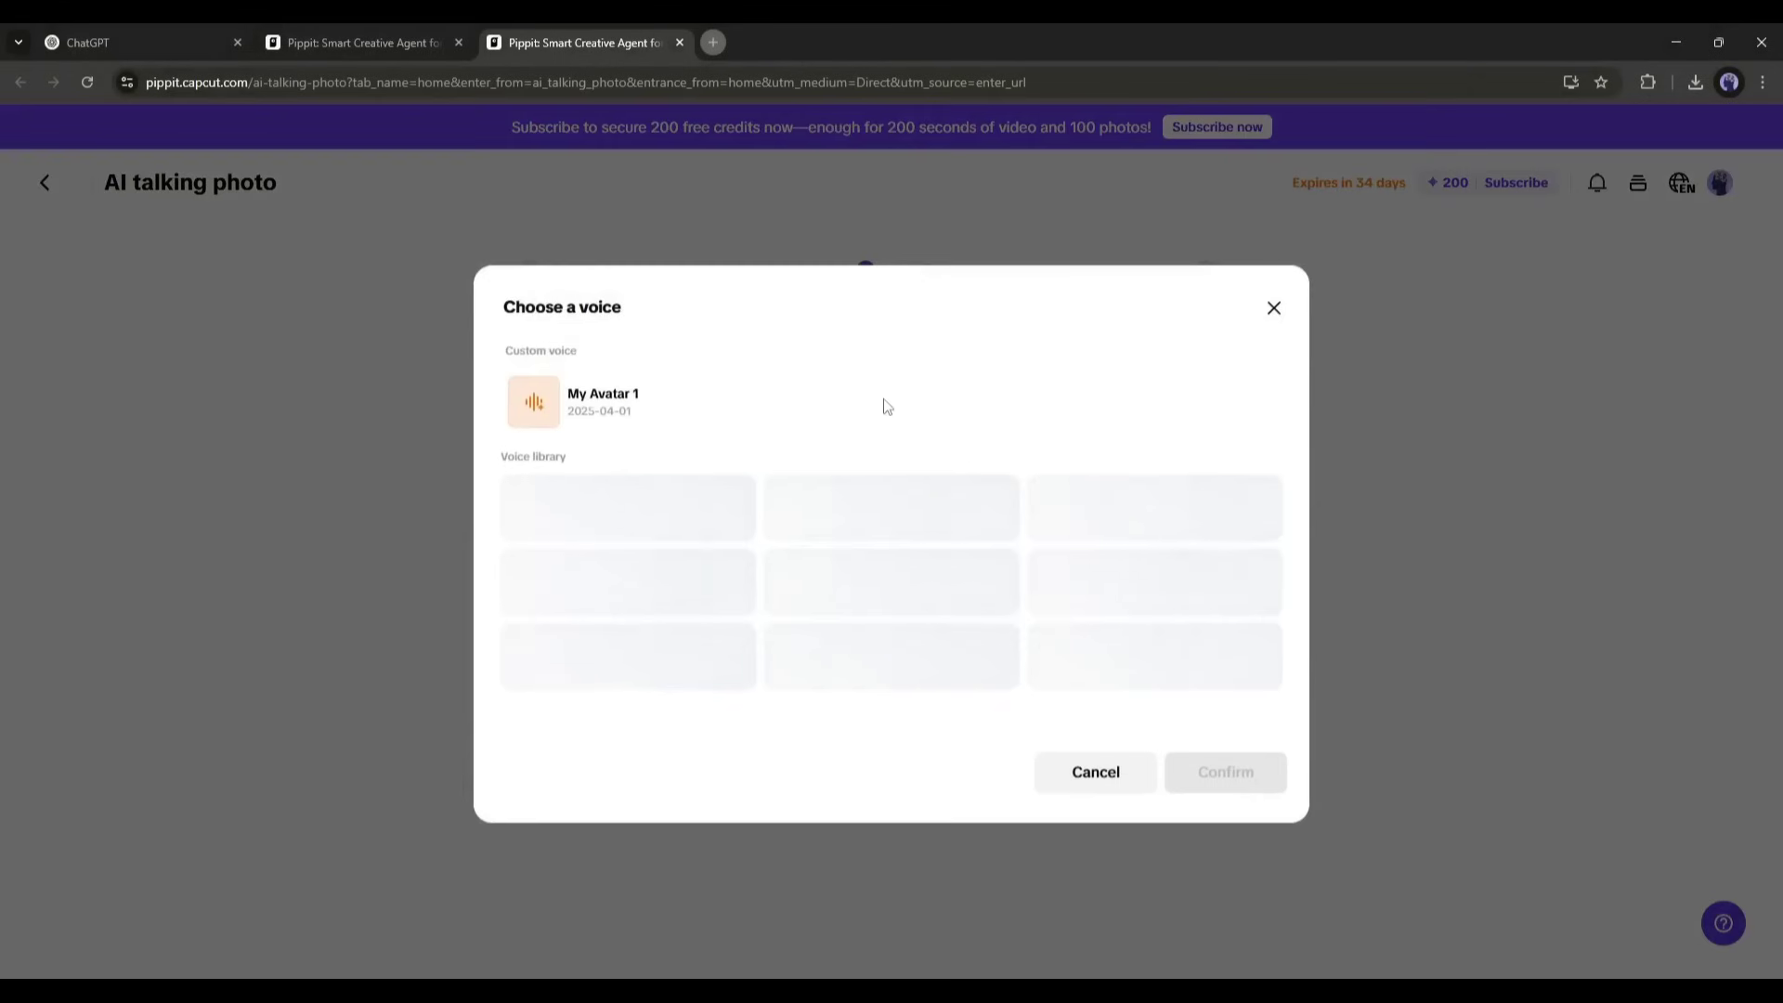
{"action": "scroll", "coordinate": [570, 529], "scroll_direction": "down", "scroll_amount": 4}
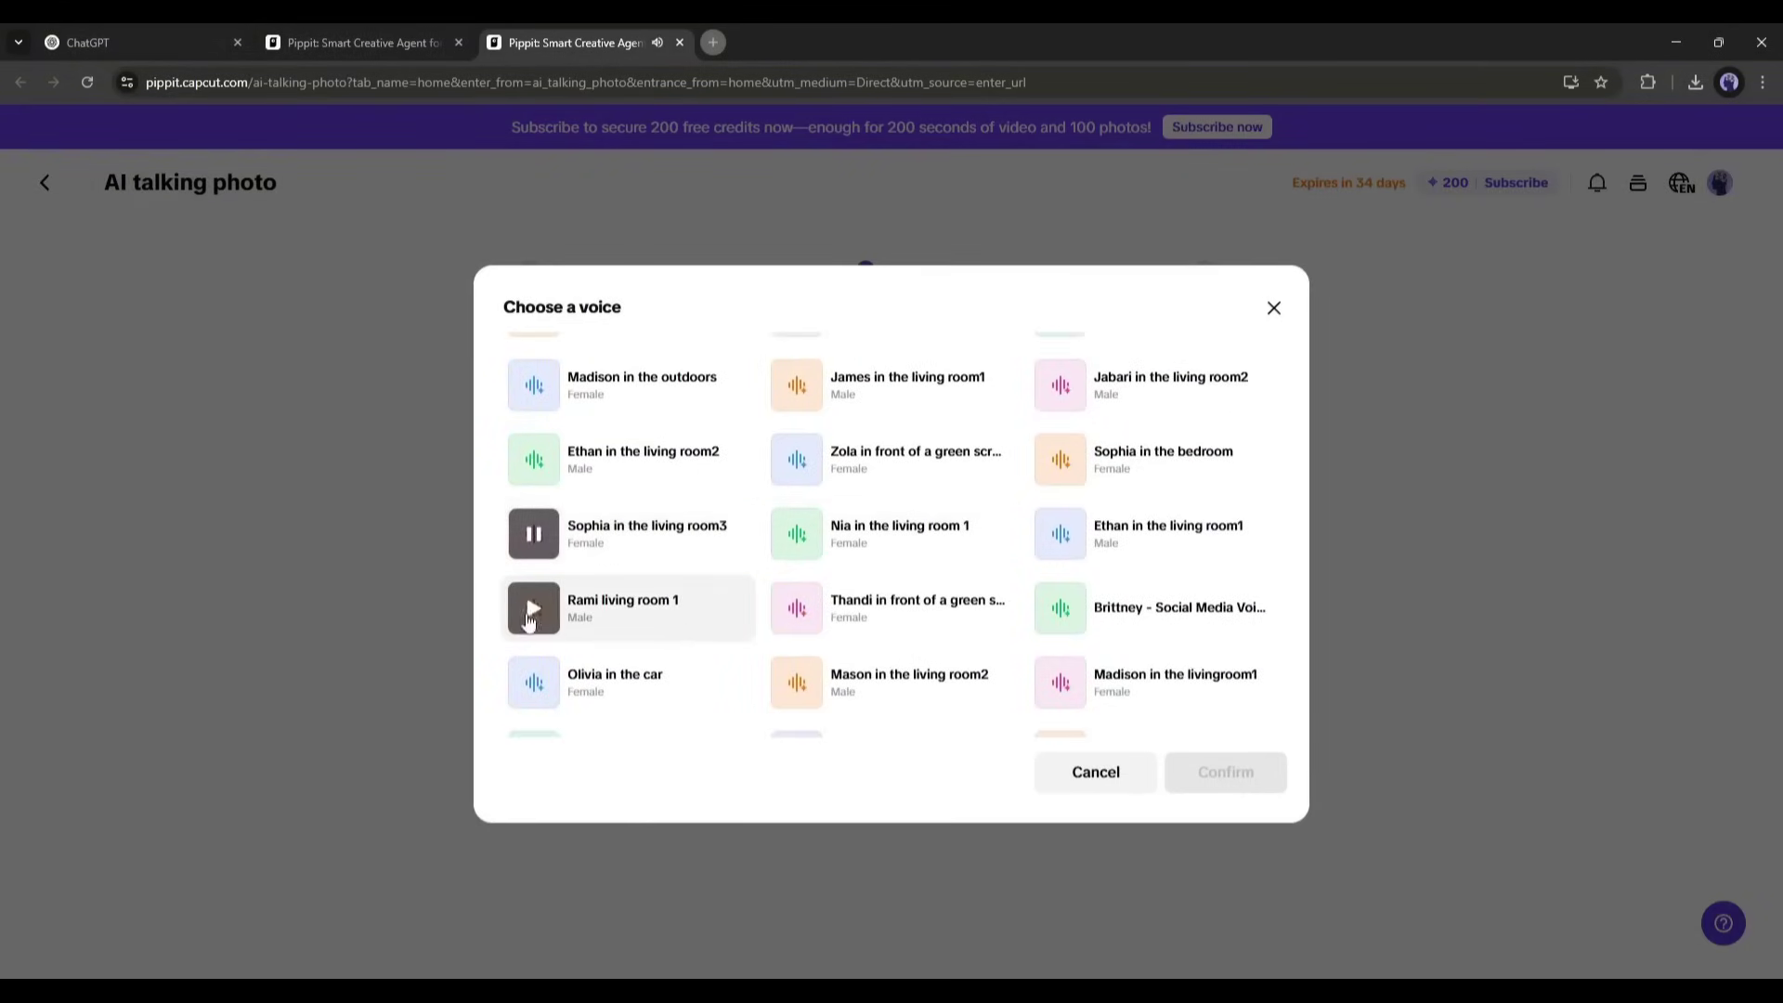
{"action": "scroll", "coordinate": [696, 594], "scroll_direction": "up", "scroll_amount": 5}
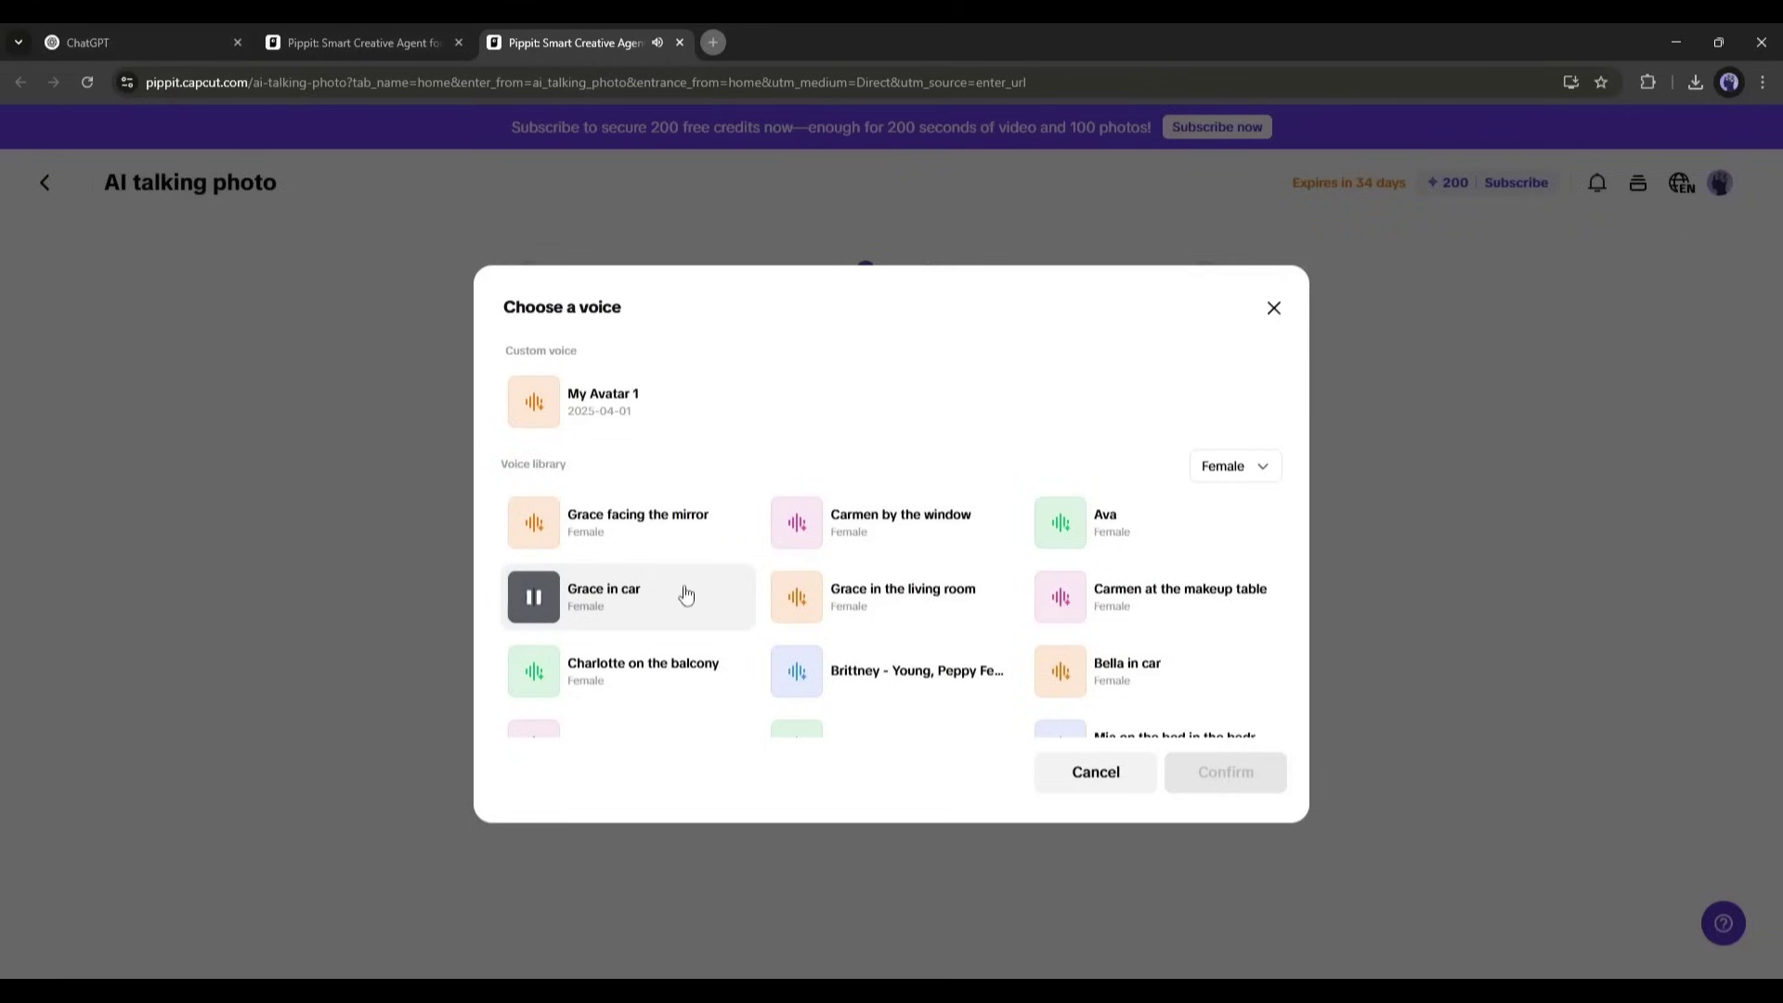
{"action": "left_click", "coordinate": [1226, 773]}
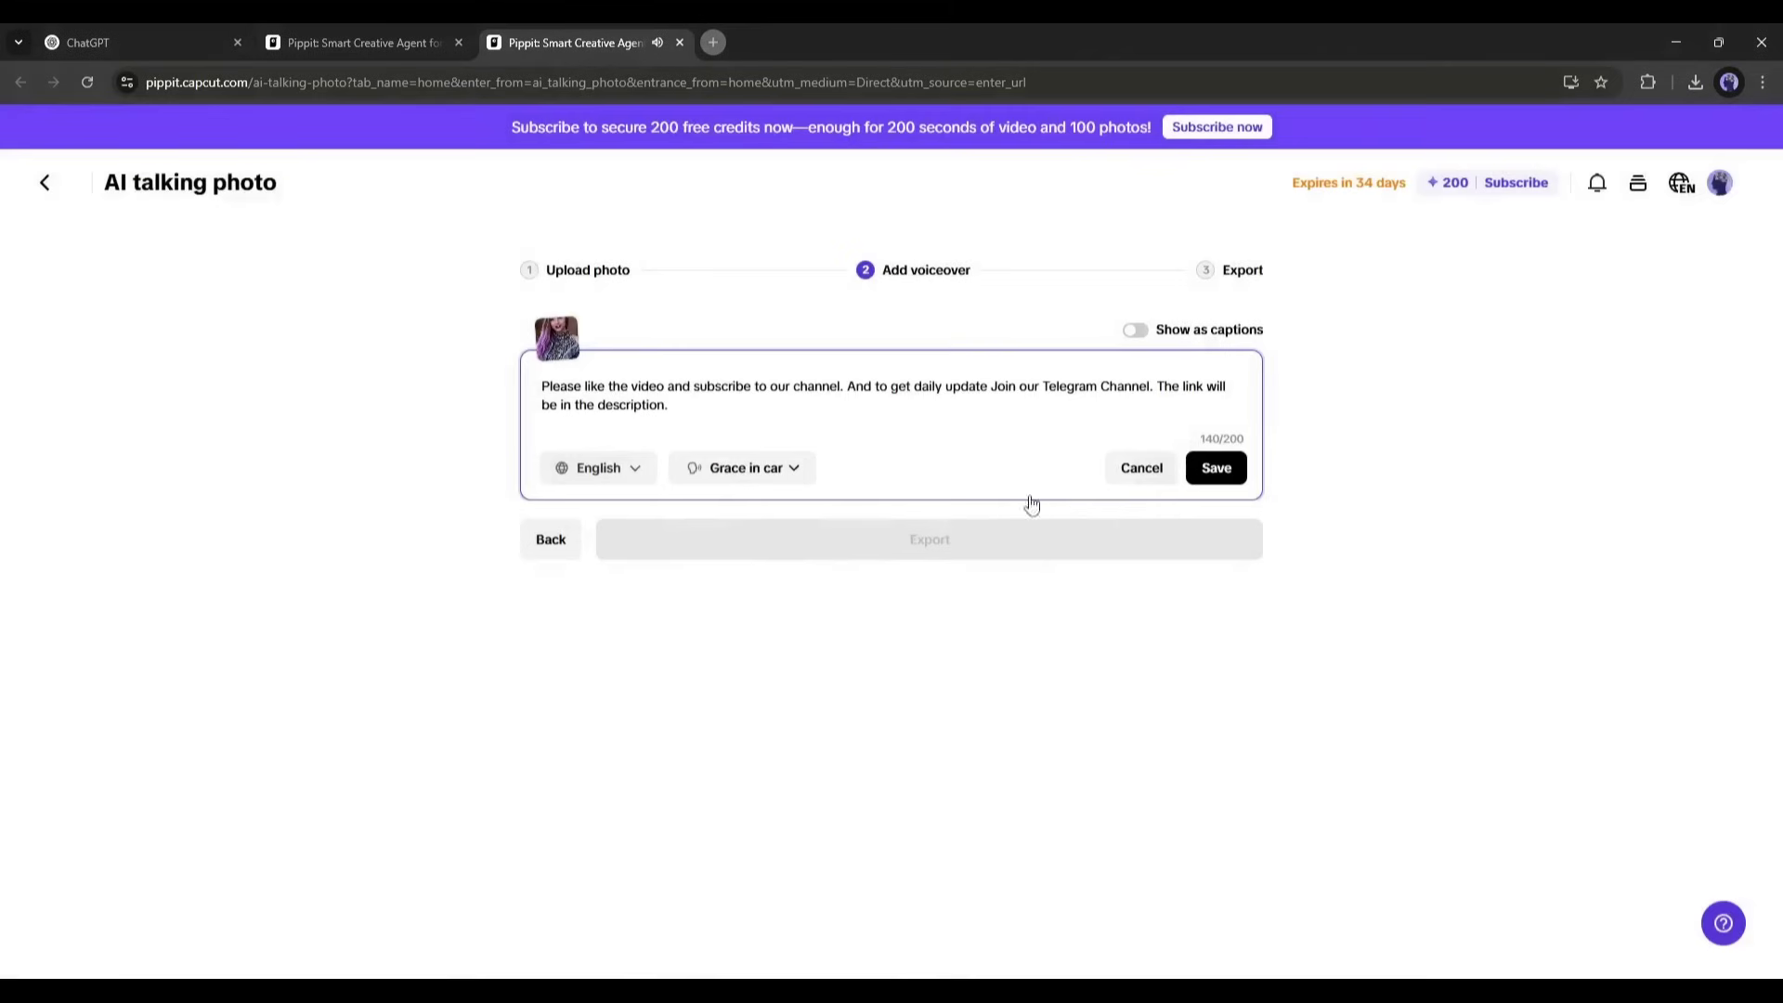
{"action": "left_click", "coordinate": [1224, 469]}
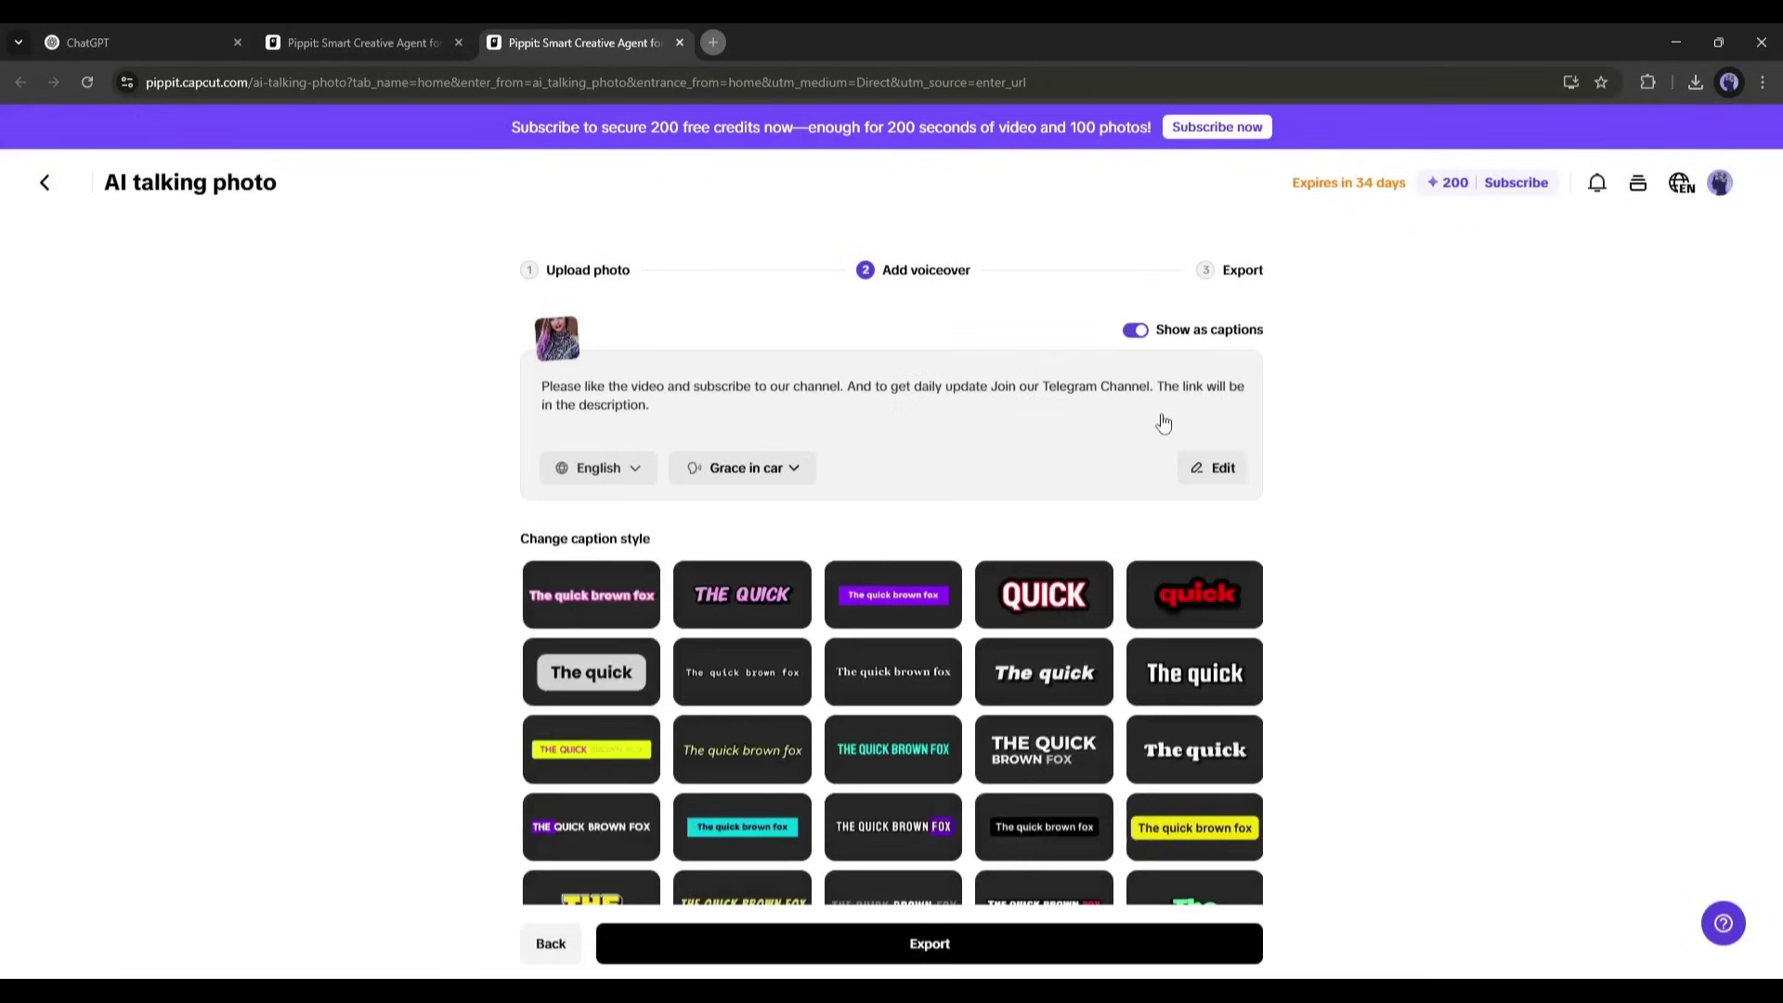
- Review the talking photo preview and leave captions switched on
{"action": "scroll", "coordinate": [729, 528], "scroll_direction": "down", "scroll_amount": 9}
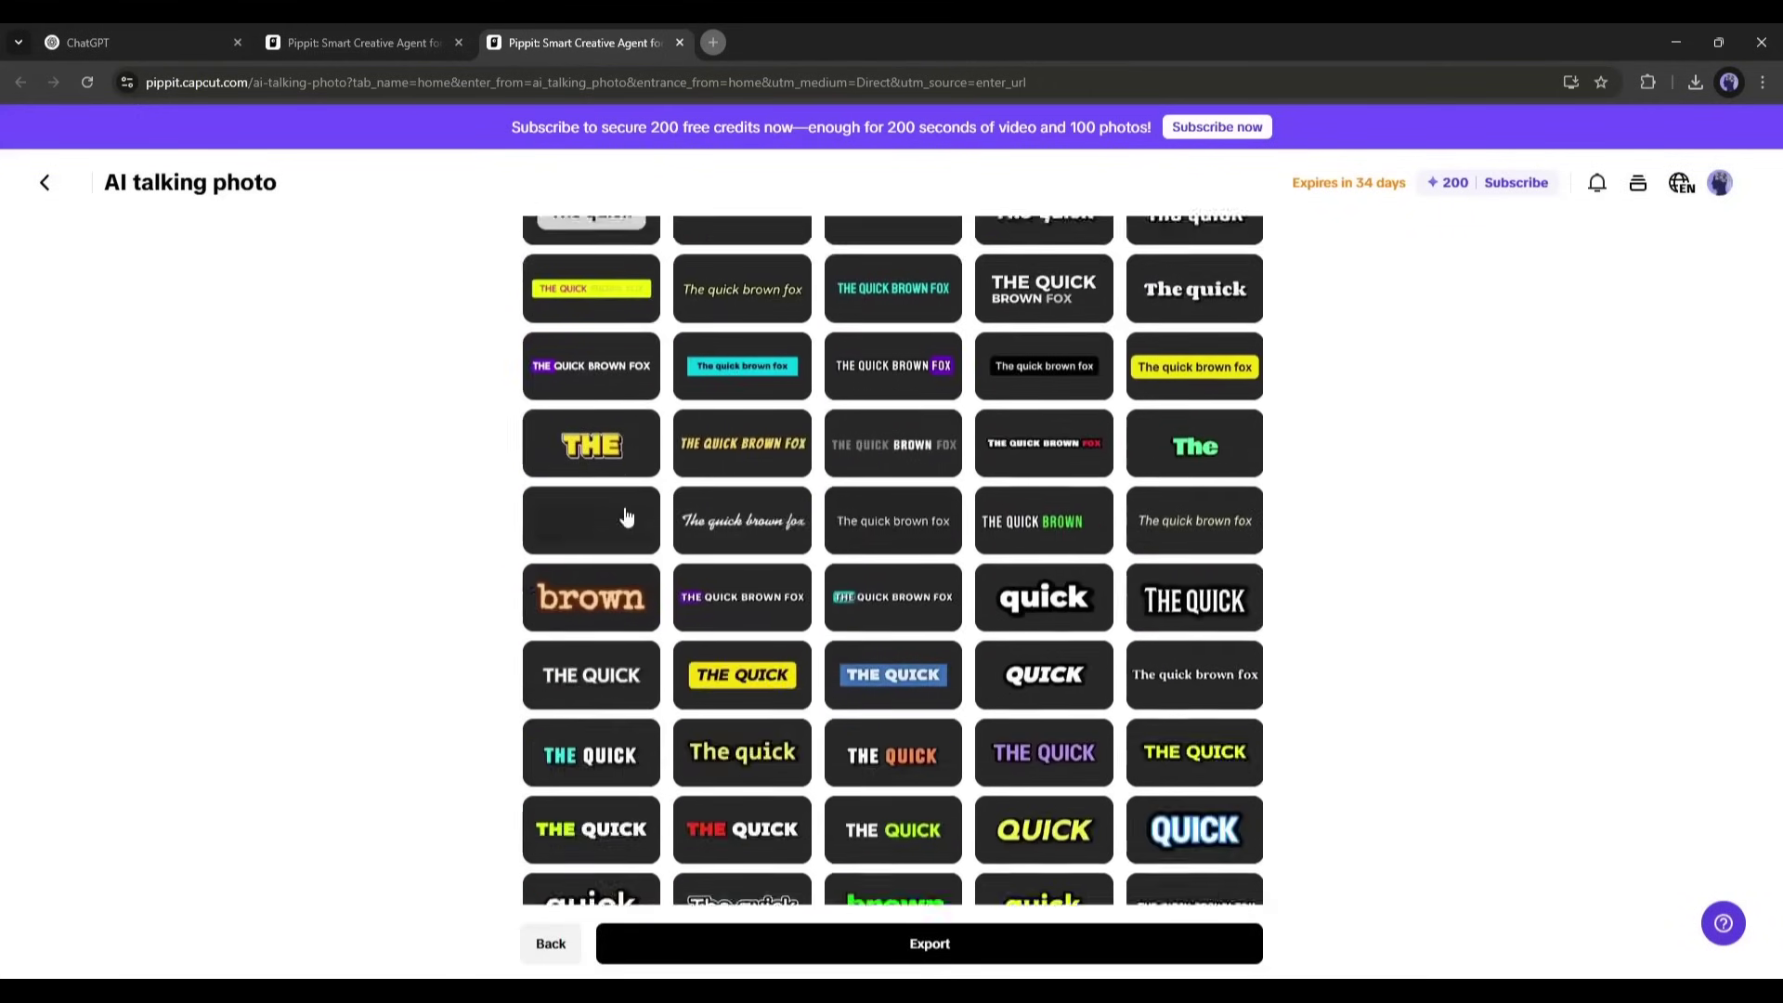
{"action": "scroll", "coordinate": [732, 517], "scroll_direction": "down", "scroll_amount": 10}
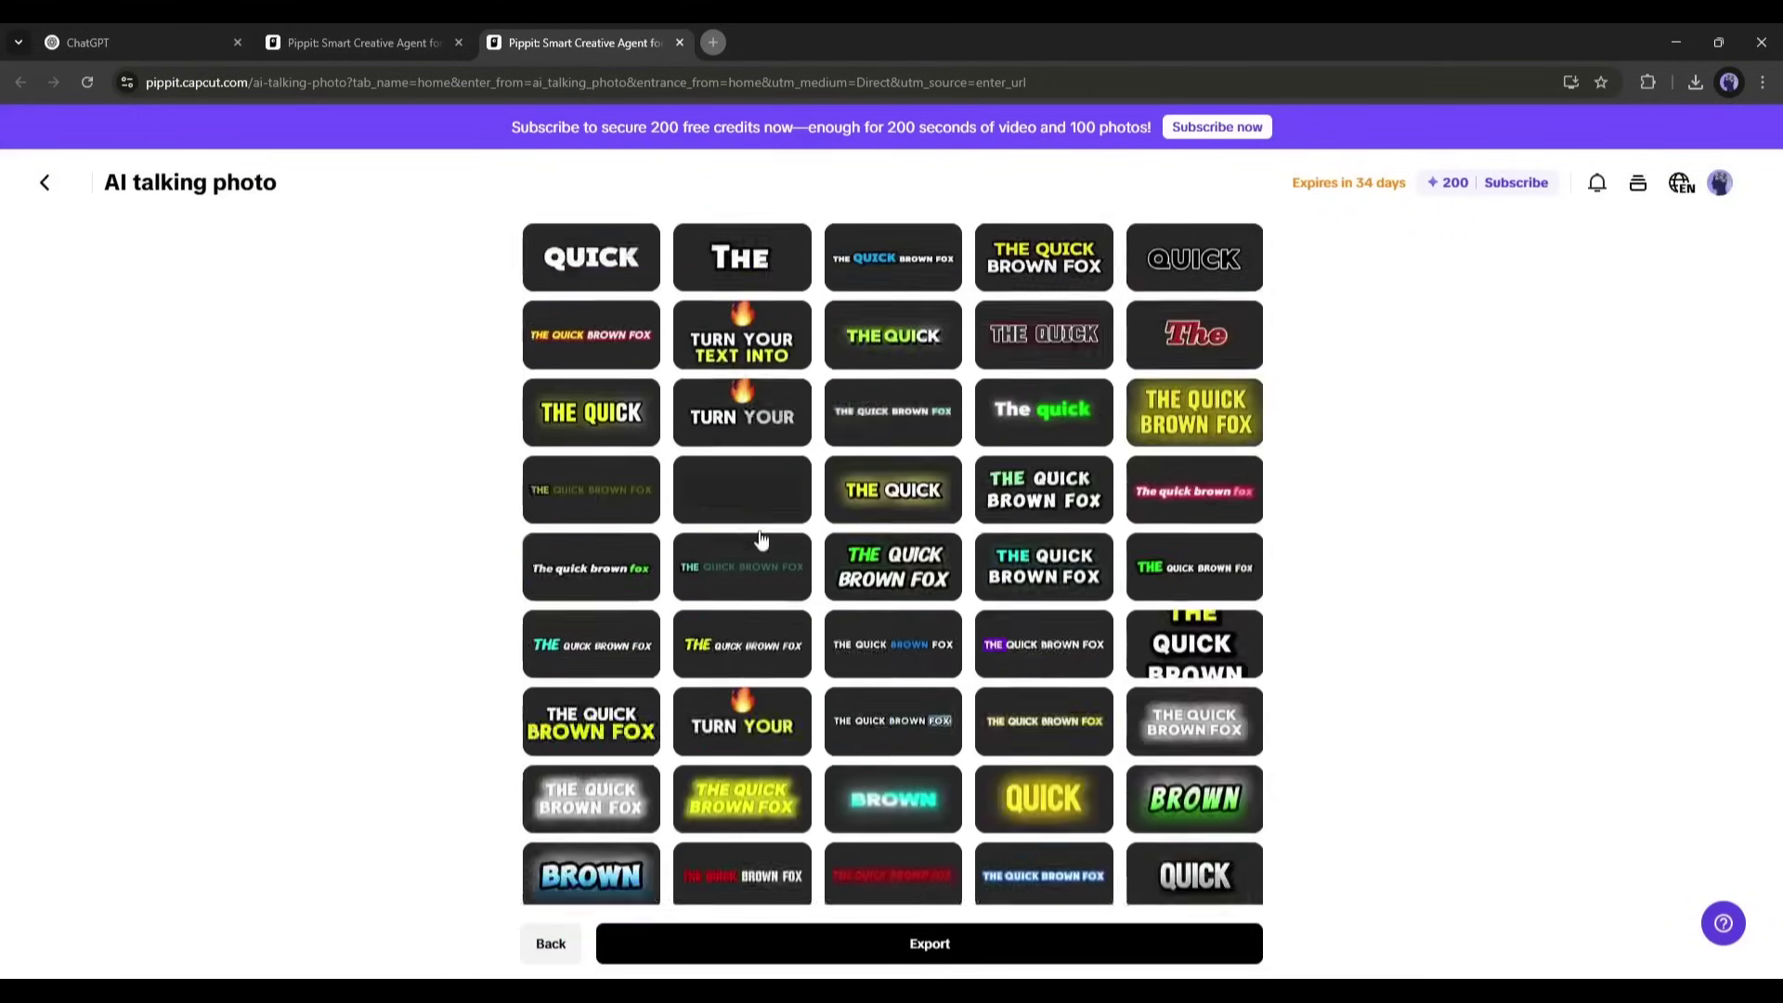
{"action": "scroll", "coordinate": [819, 682], "scroll_direction": "up", "scroll_amount": 15}
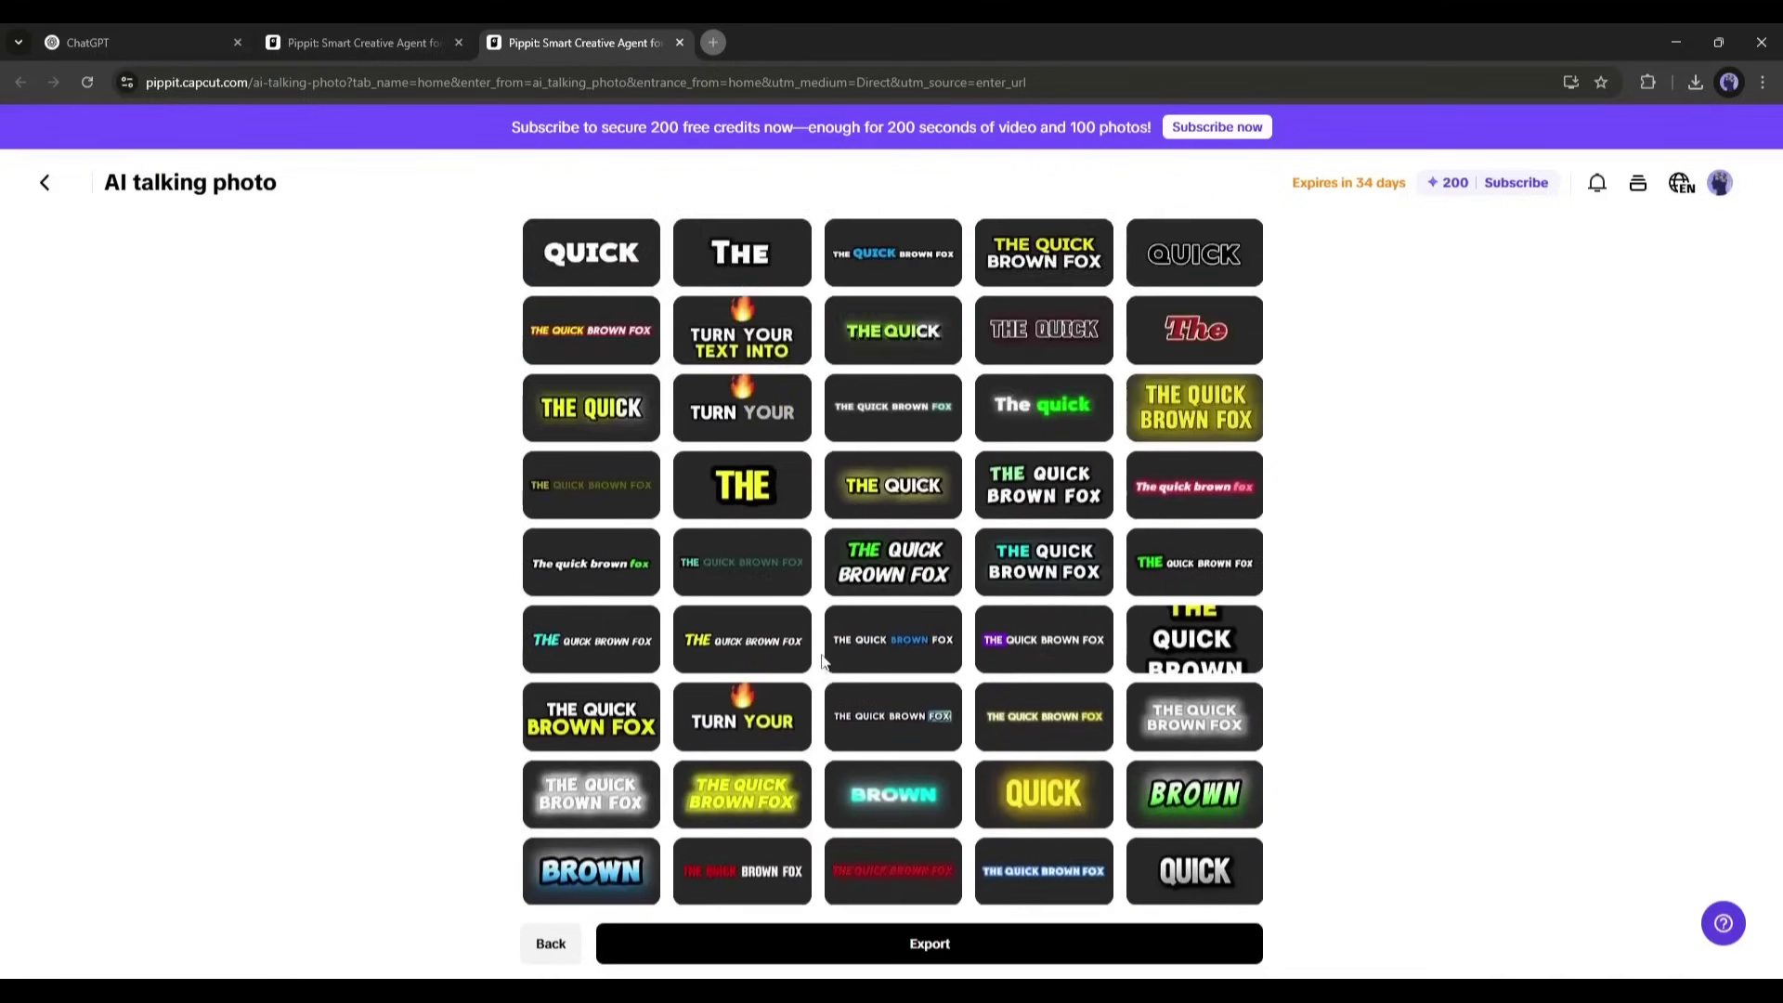
{"action": "scroll", "coordinate": [813, 648], "scroll_direction": "up", "scroll_amount": 10}
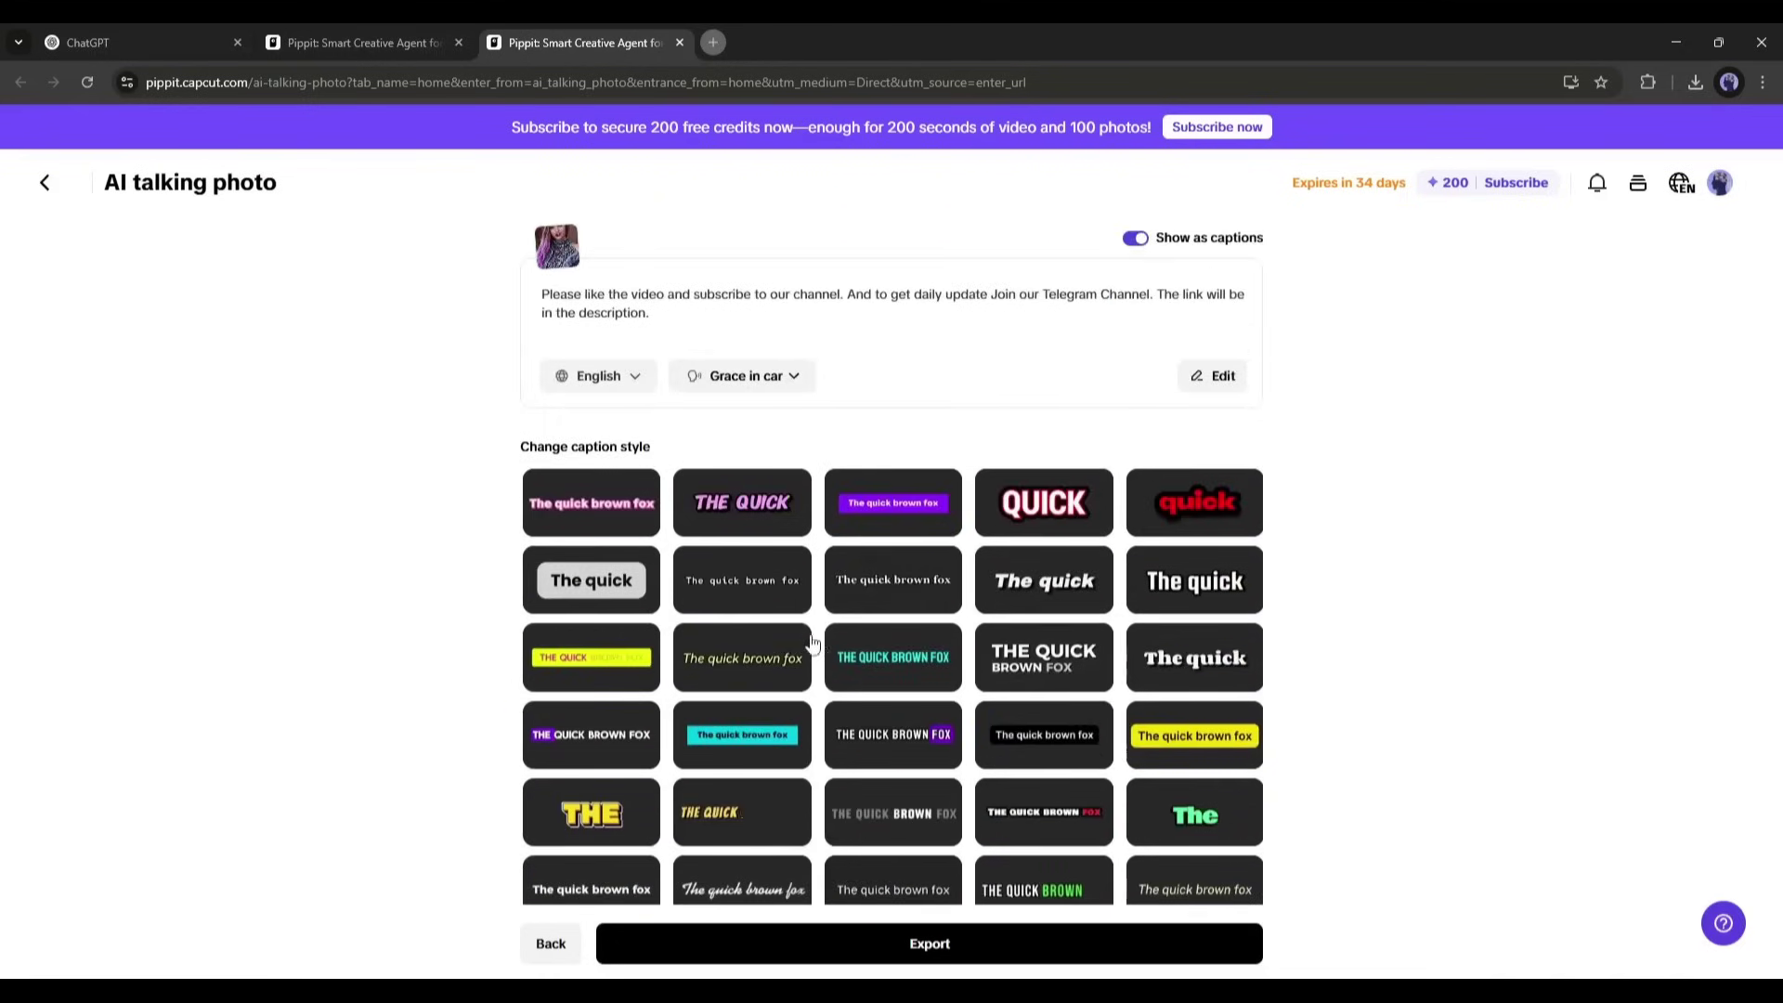
{"action": "scroll", "coordinate": [906, 509], "scroll_direction": "down", "scroll_amount": 3}
{"action": "scroll", "coordinate": [1083, 645], "scroll_direction": "down", "scroll_amount": 4}
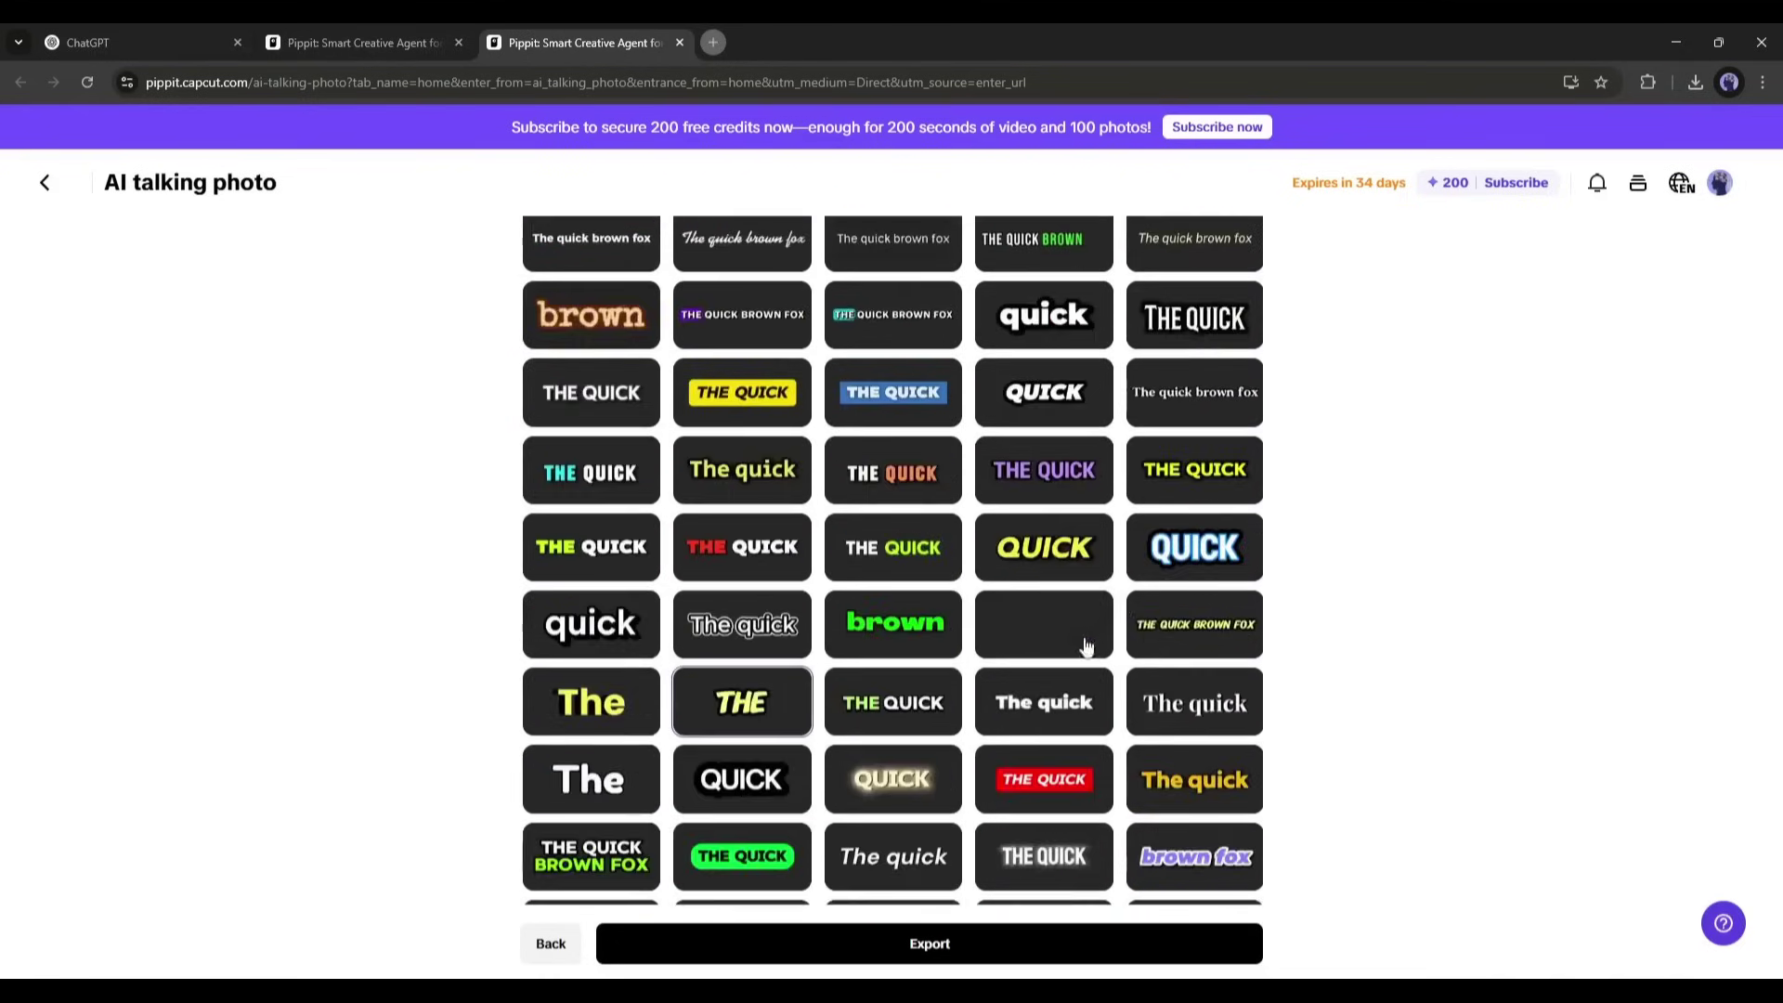
{"action": "scroll", "coordinate": [1080, 629], "scroll_direction": "up", "scroll_amount": 5}
{"action": "scroll", "coordinate": [1068, 613], "scroll_direction": "up", "scroll_amount": 3}
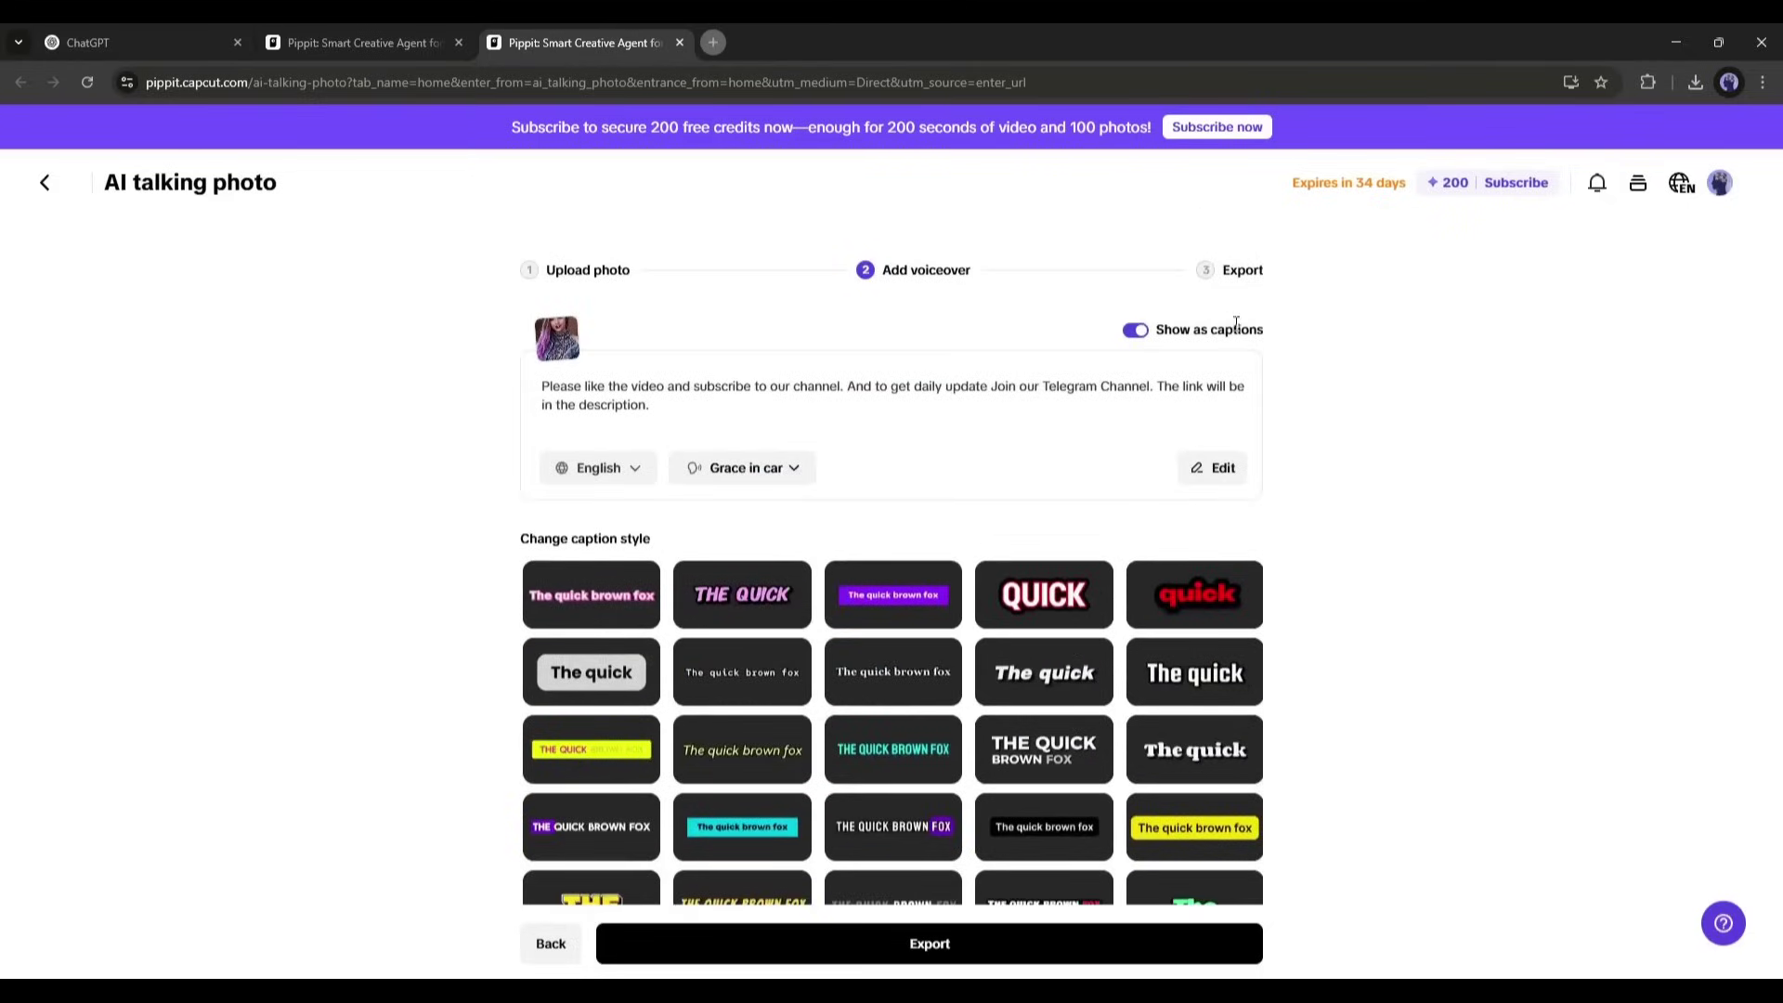
{"action": "left_click", "coordinate": [1139, 331]}
{"action": "left_click", "coordinate": [1139, 331]}
{"action": "scroll", "coordinate": [865, 957], "scroll_direction": "down", "scroll_amount": 7}
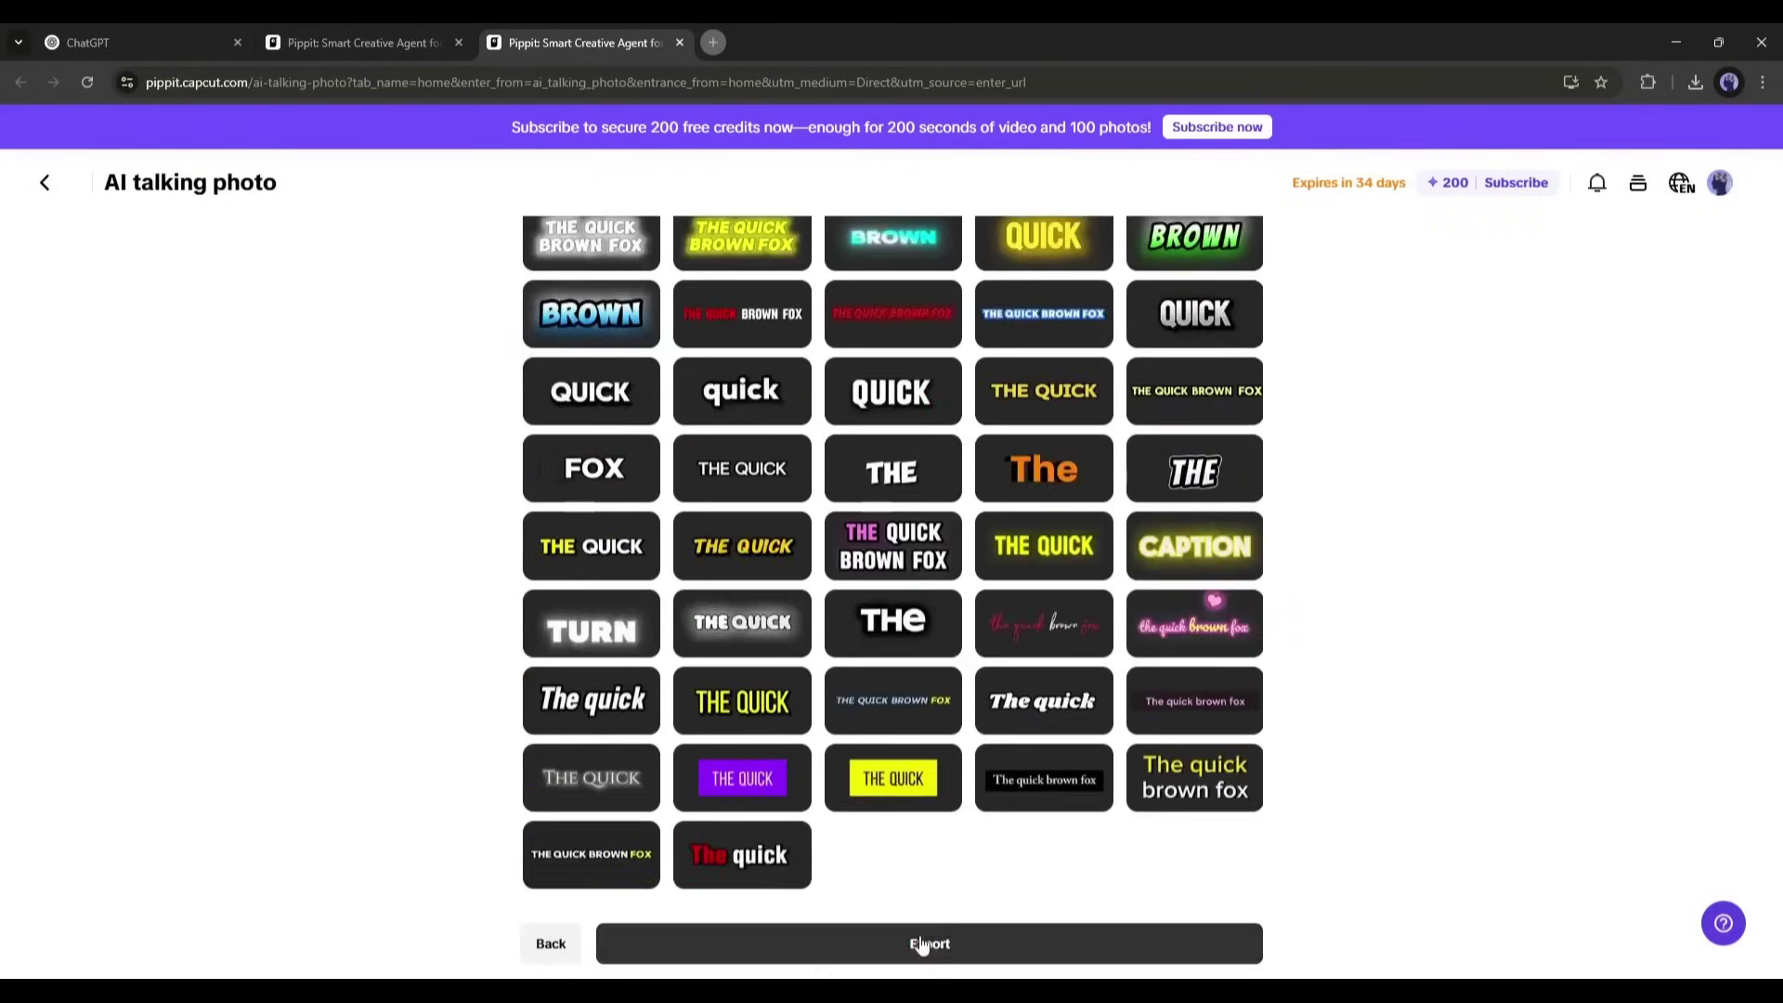
- Export the video at 1080p with Better quality and start the download
{"action": "left_click", "coordinate": [864, 959]}
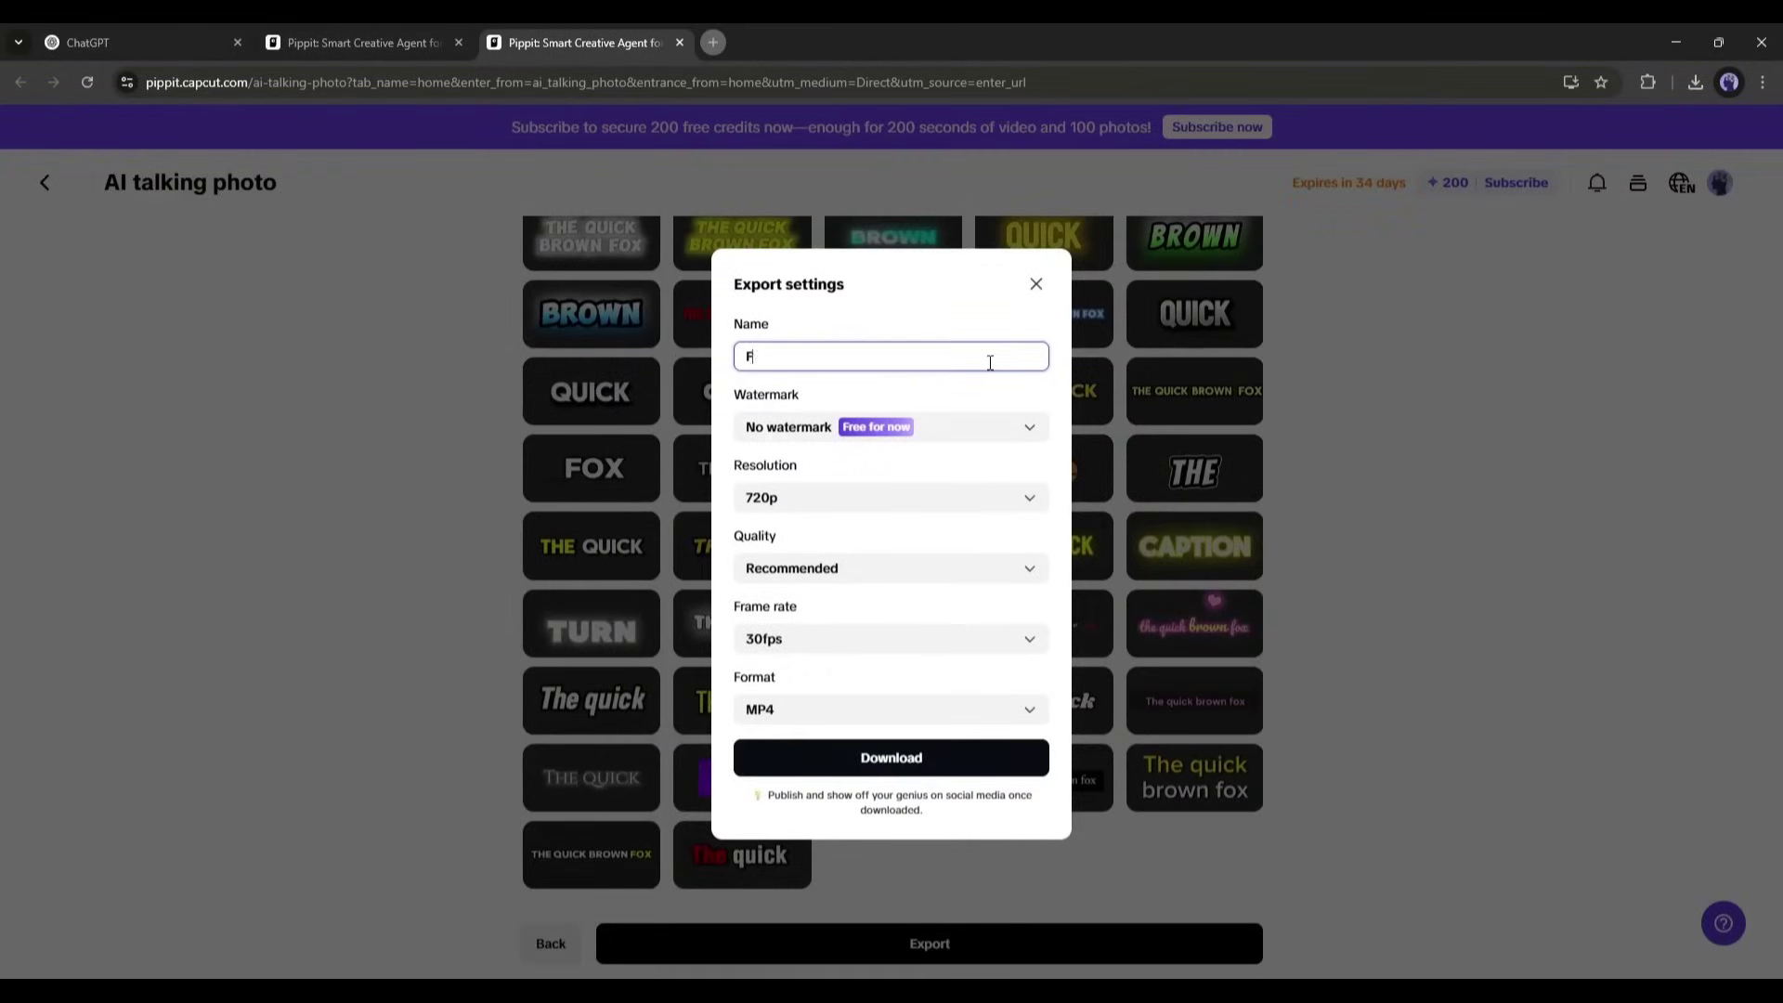
{"action": "left_click", "coordinate": [915, 498]}
{"action": "left_click", "coordinate": [836, 641]}
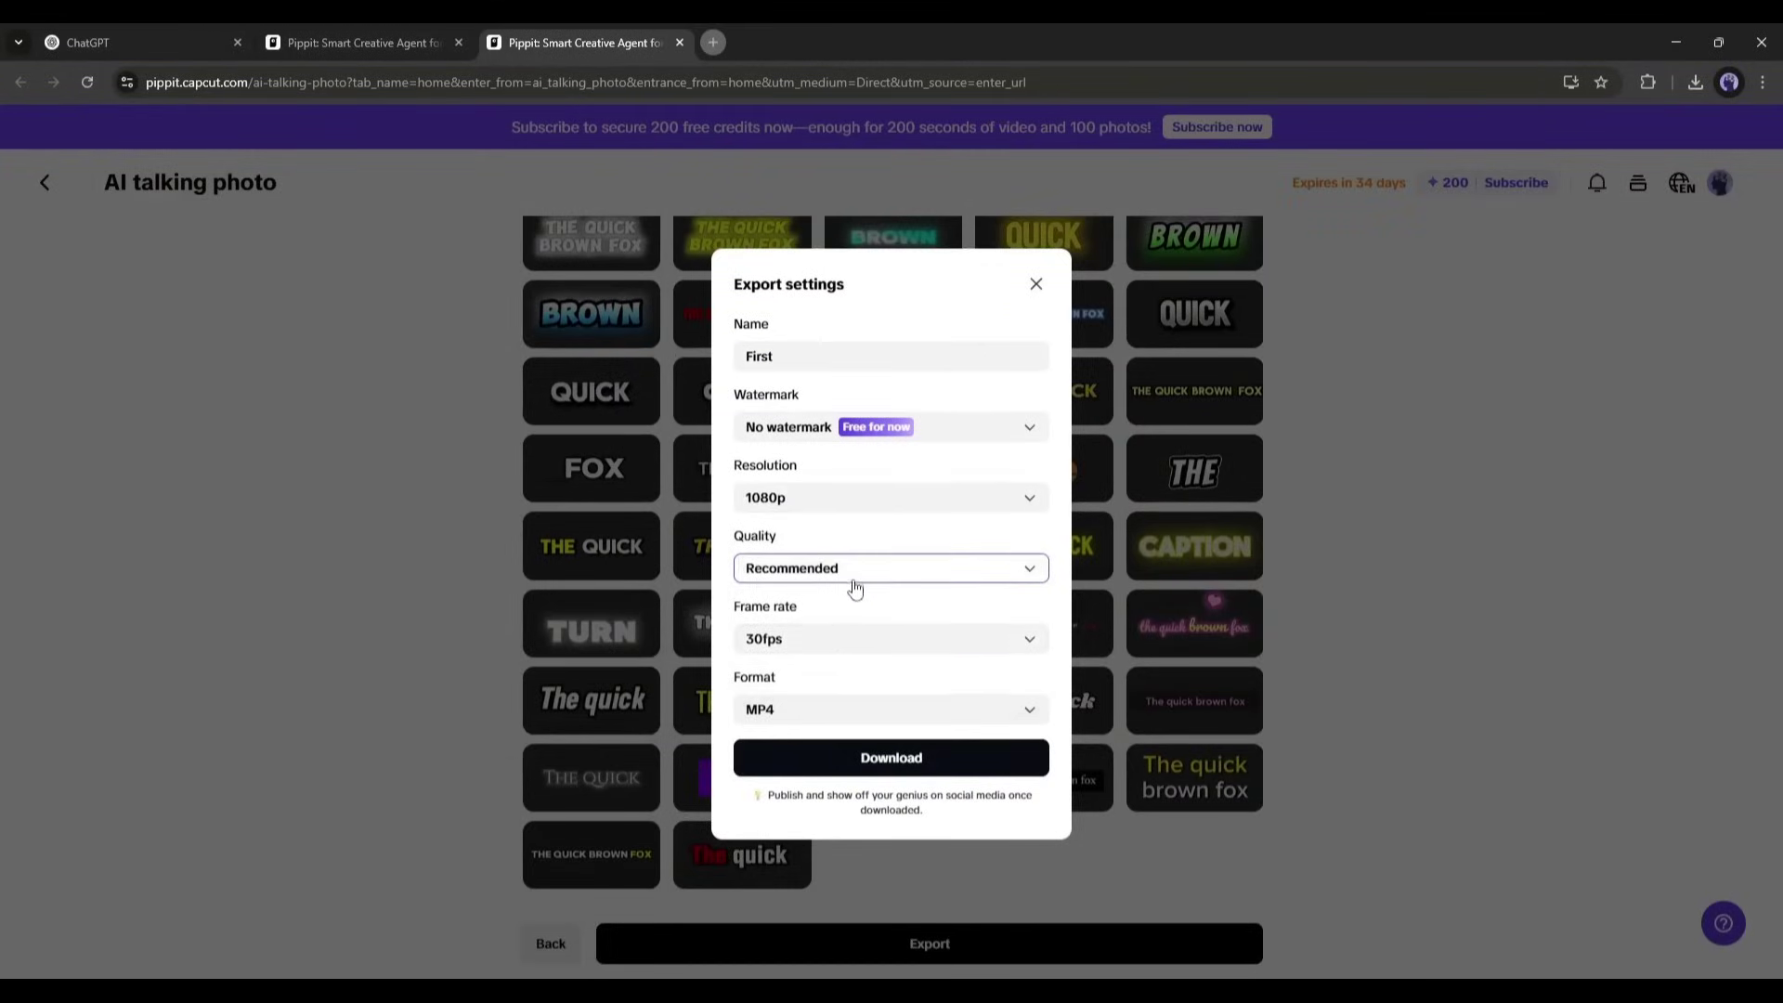
{"action": "left_click", "coordinate": [852, 572]}
{"action": "left_click", "coordinate": [840, 613]}
{"action": "left_click", "coordinate": [892, 754]}
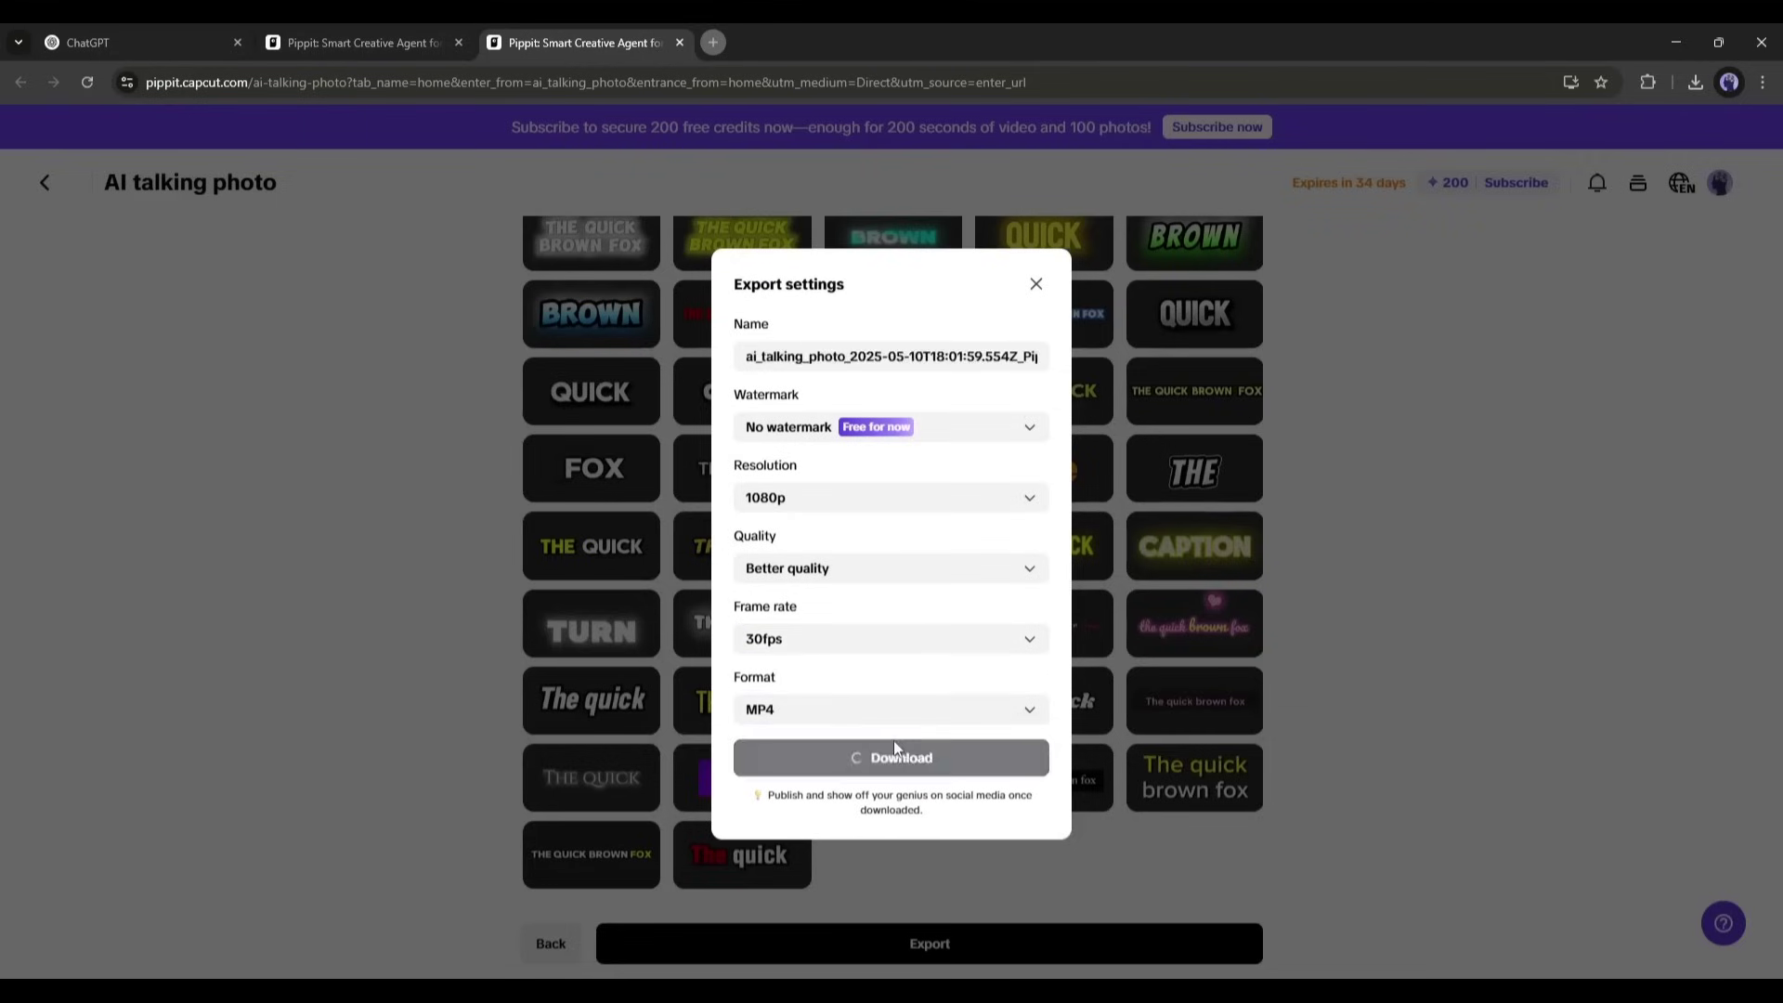
- Check the export's progress in the task panel and rewind the preview to the start
{"action": "left_click", "coordinate": [1638, 182]}
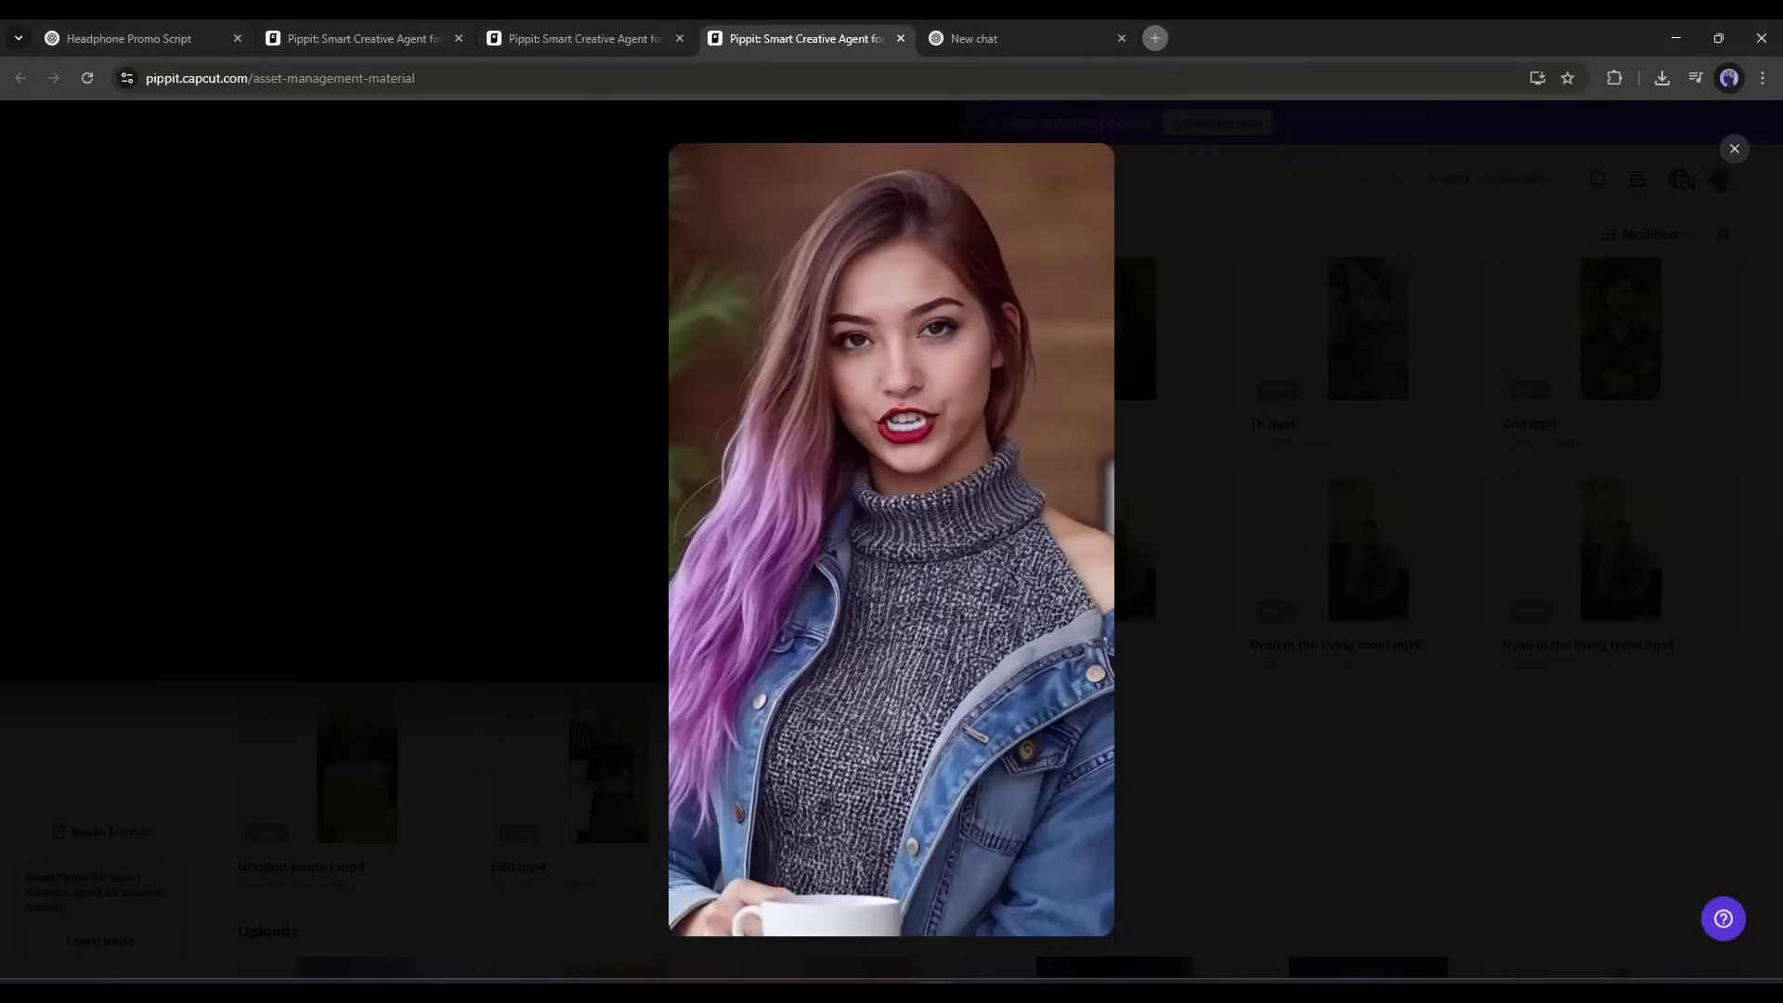
{"action": "left_click_drag", "start_coordinate": [860, 917], "coordinate": [661, 917]}
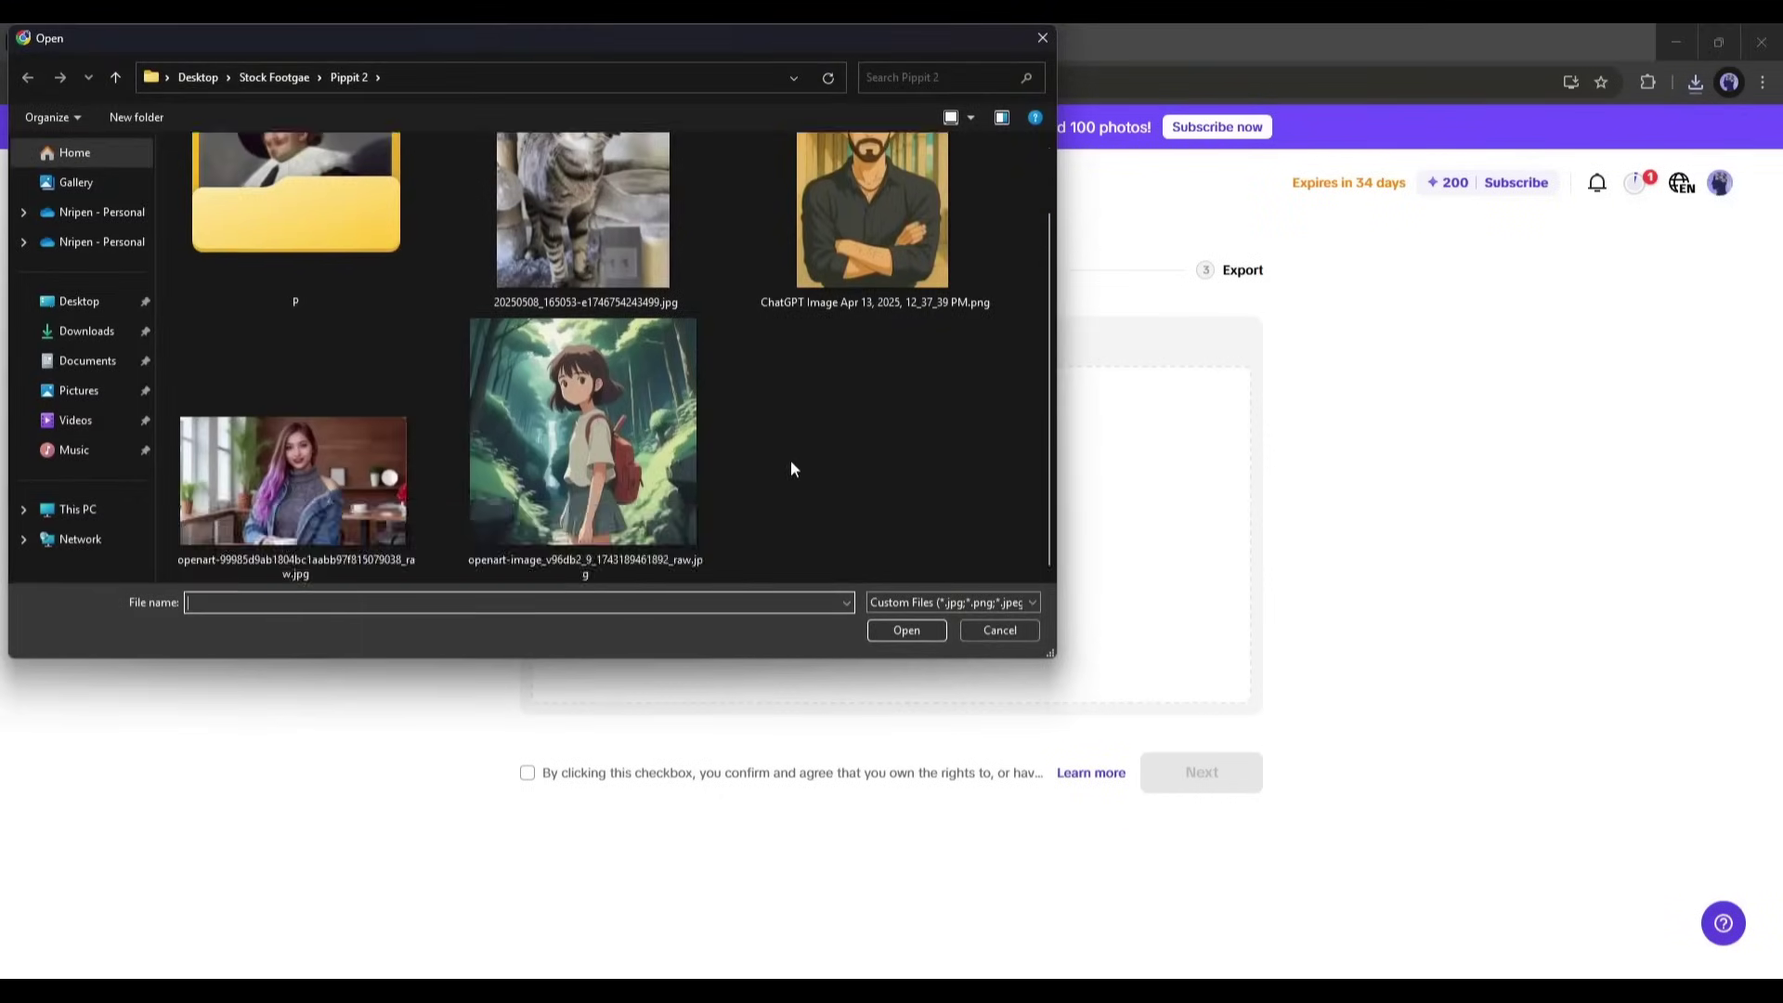
- Upload the illustrated bearded man photo, accept the crop, and continue to the voiceover
{"action": "scroll", "coordinate": [789, 460], "scroll_direction": "up", "scroll_amount": 1}
{"action": "left_click", "coordinate": [854, 292]}
{"action": "double_click", "coordinate": [855, 292]}
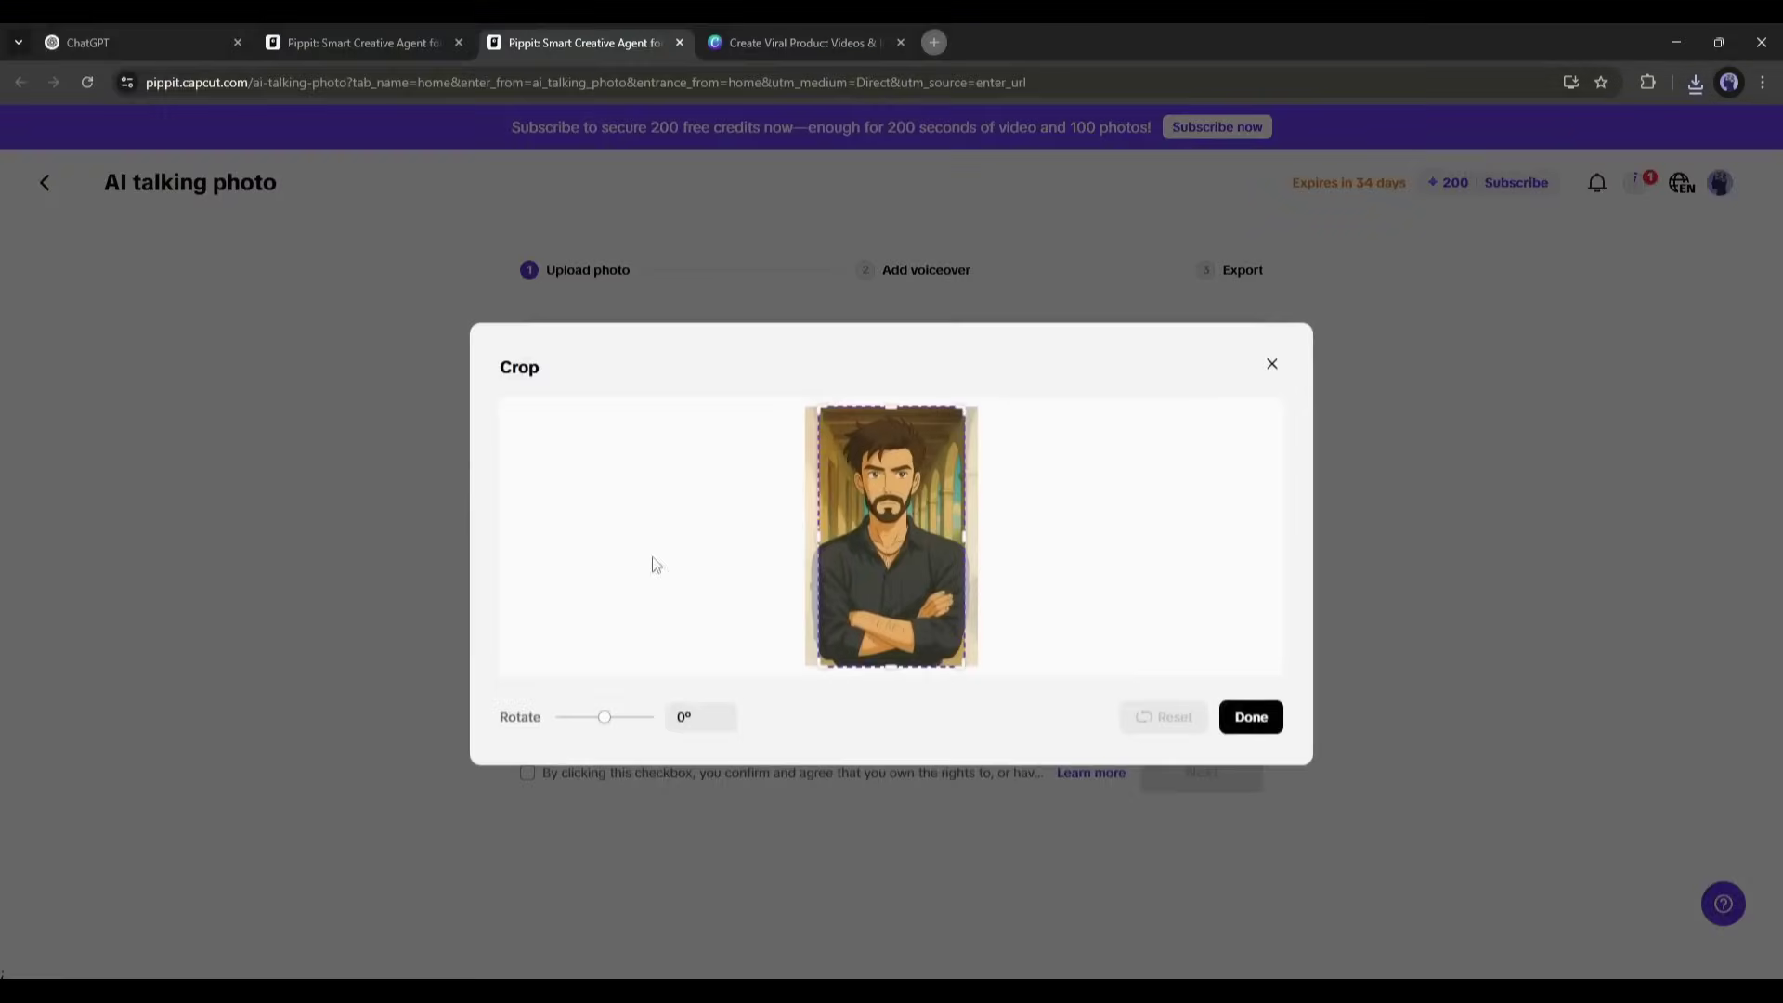
{"action": "left_click", "coordinate": [1249, 717]}
{"action": "left_click", "coordinate": [1224, 771]}
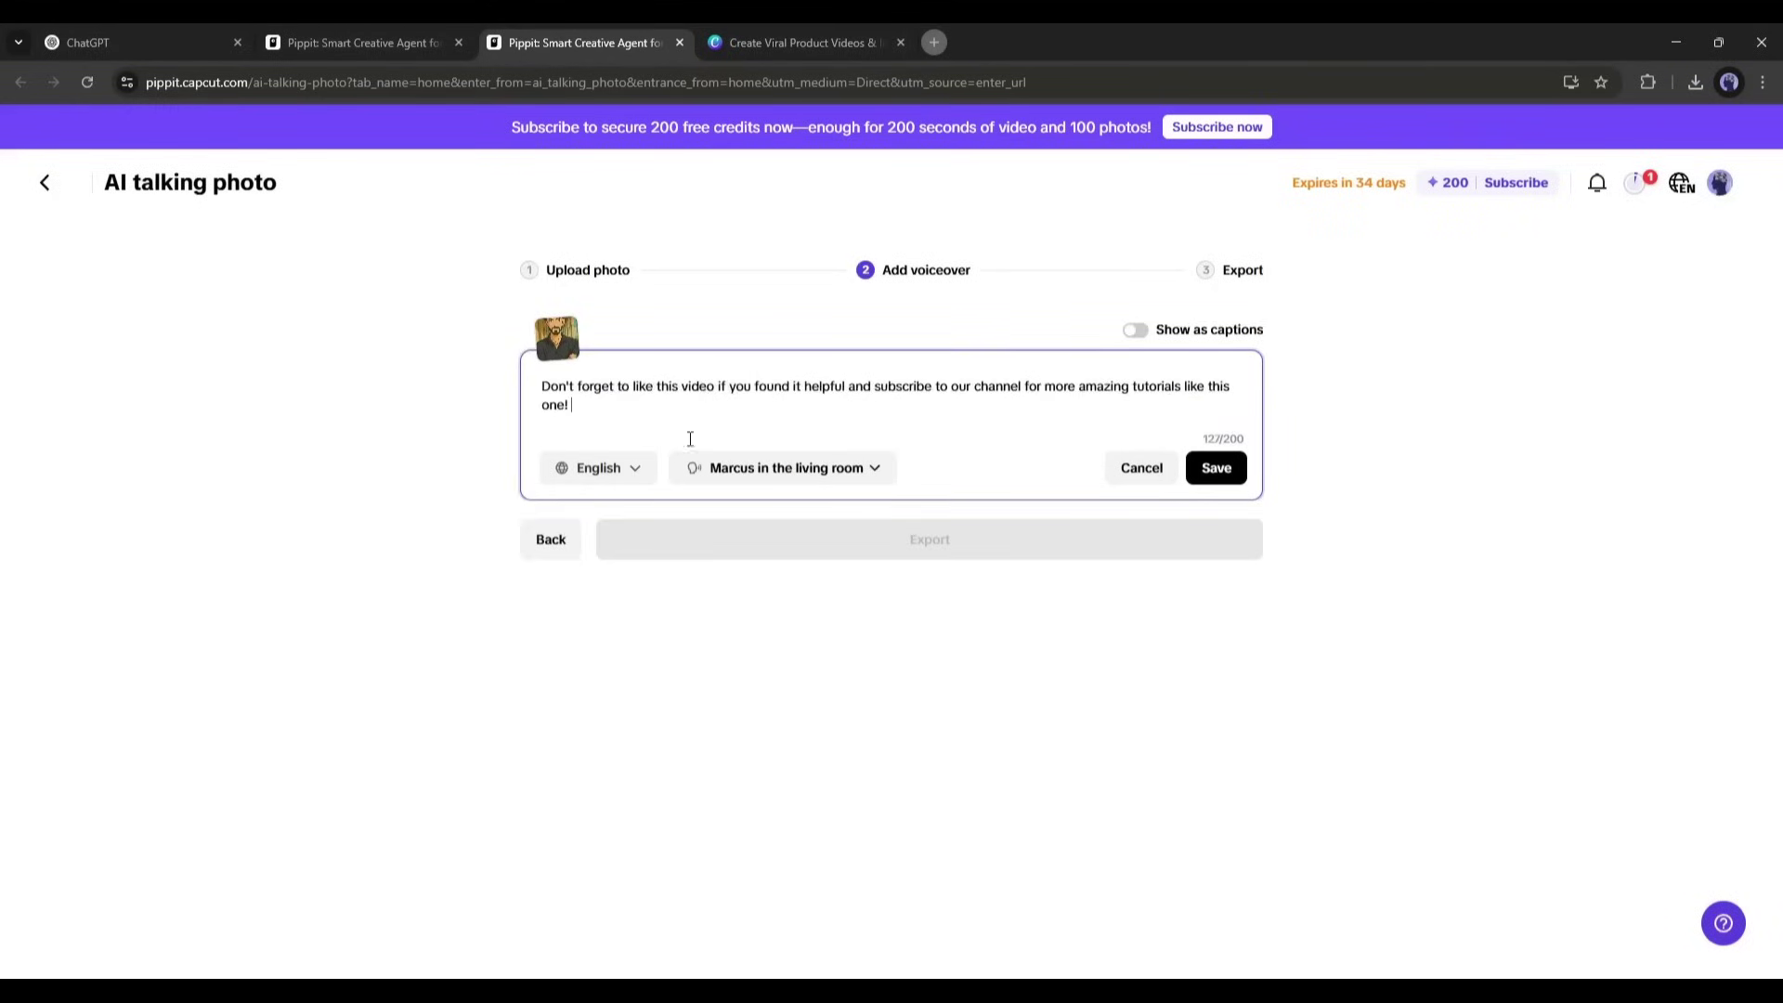
- Voice the subscribe script with Derek, save it with captions off, and bring up export settings
{"action": "left_click", "coordinate": [827, 467]}
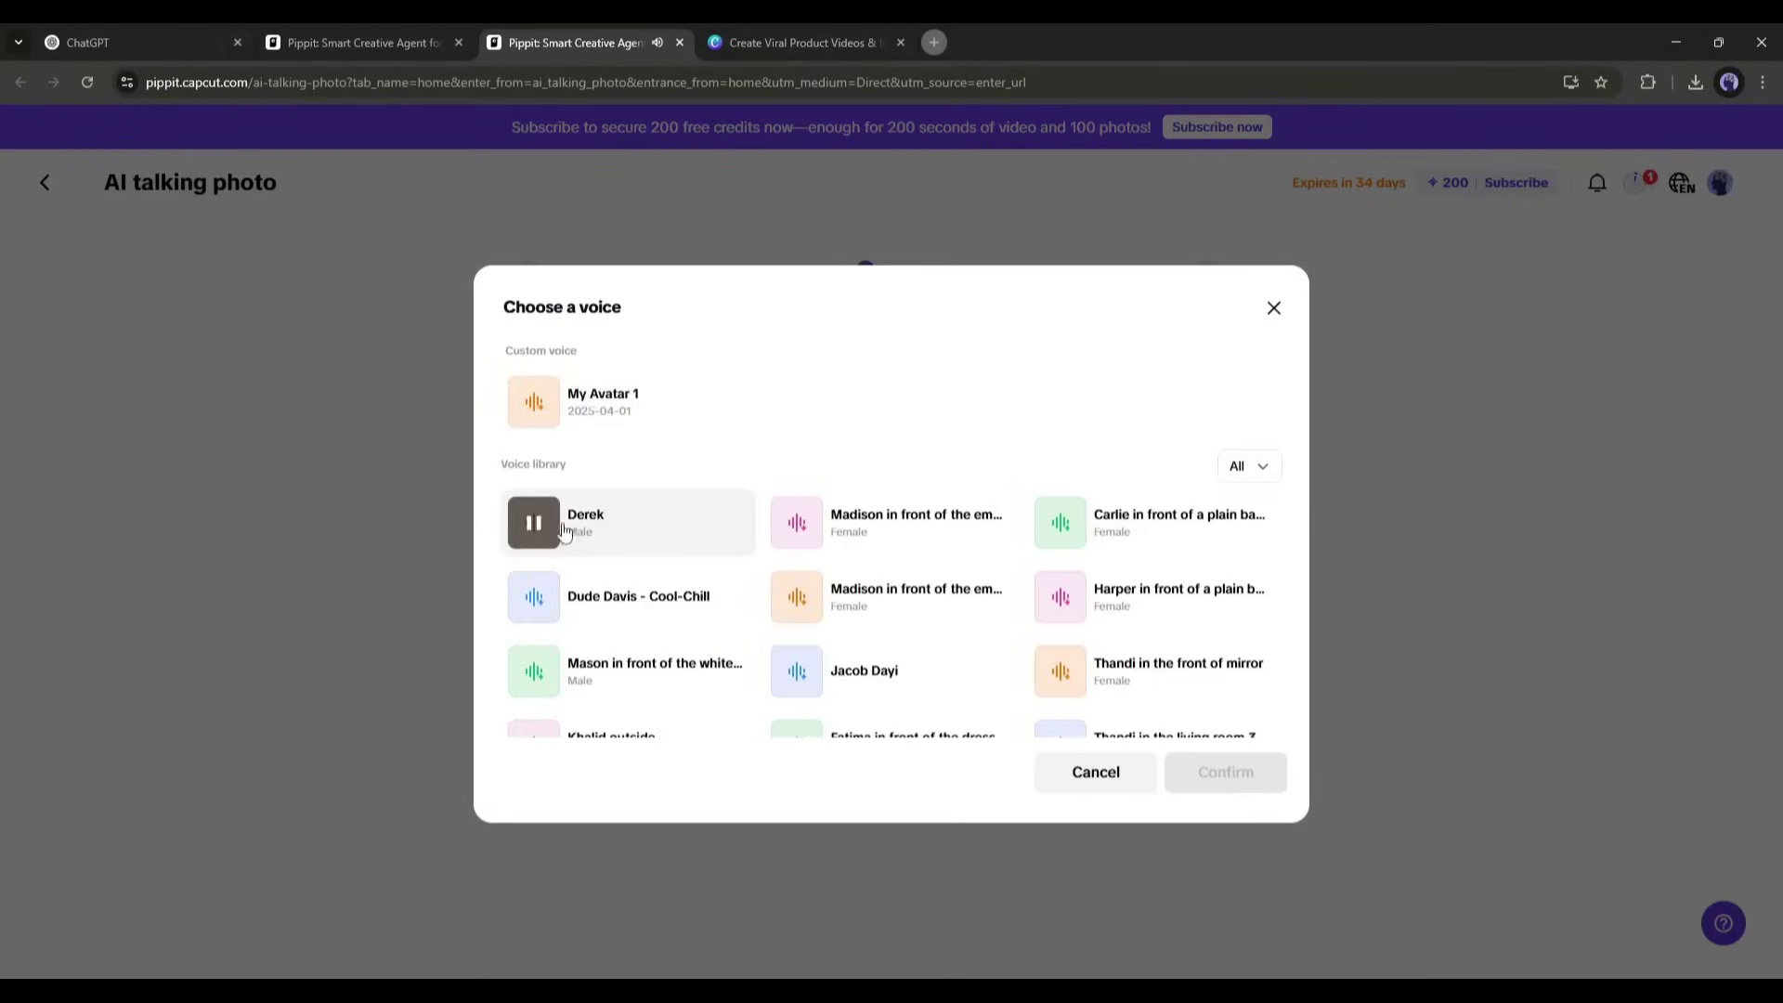
{"action": "left_click", "coordinate": [1225, 772]}
{"action": "left_click", "coordinate": [1216, 467]}
{"action": "left_click", "coordinate": [1135, 329]}
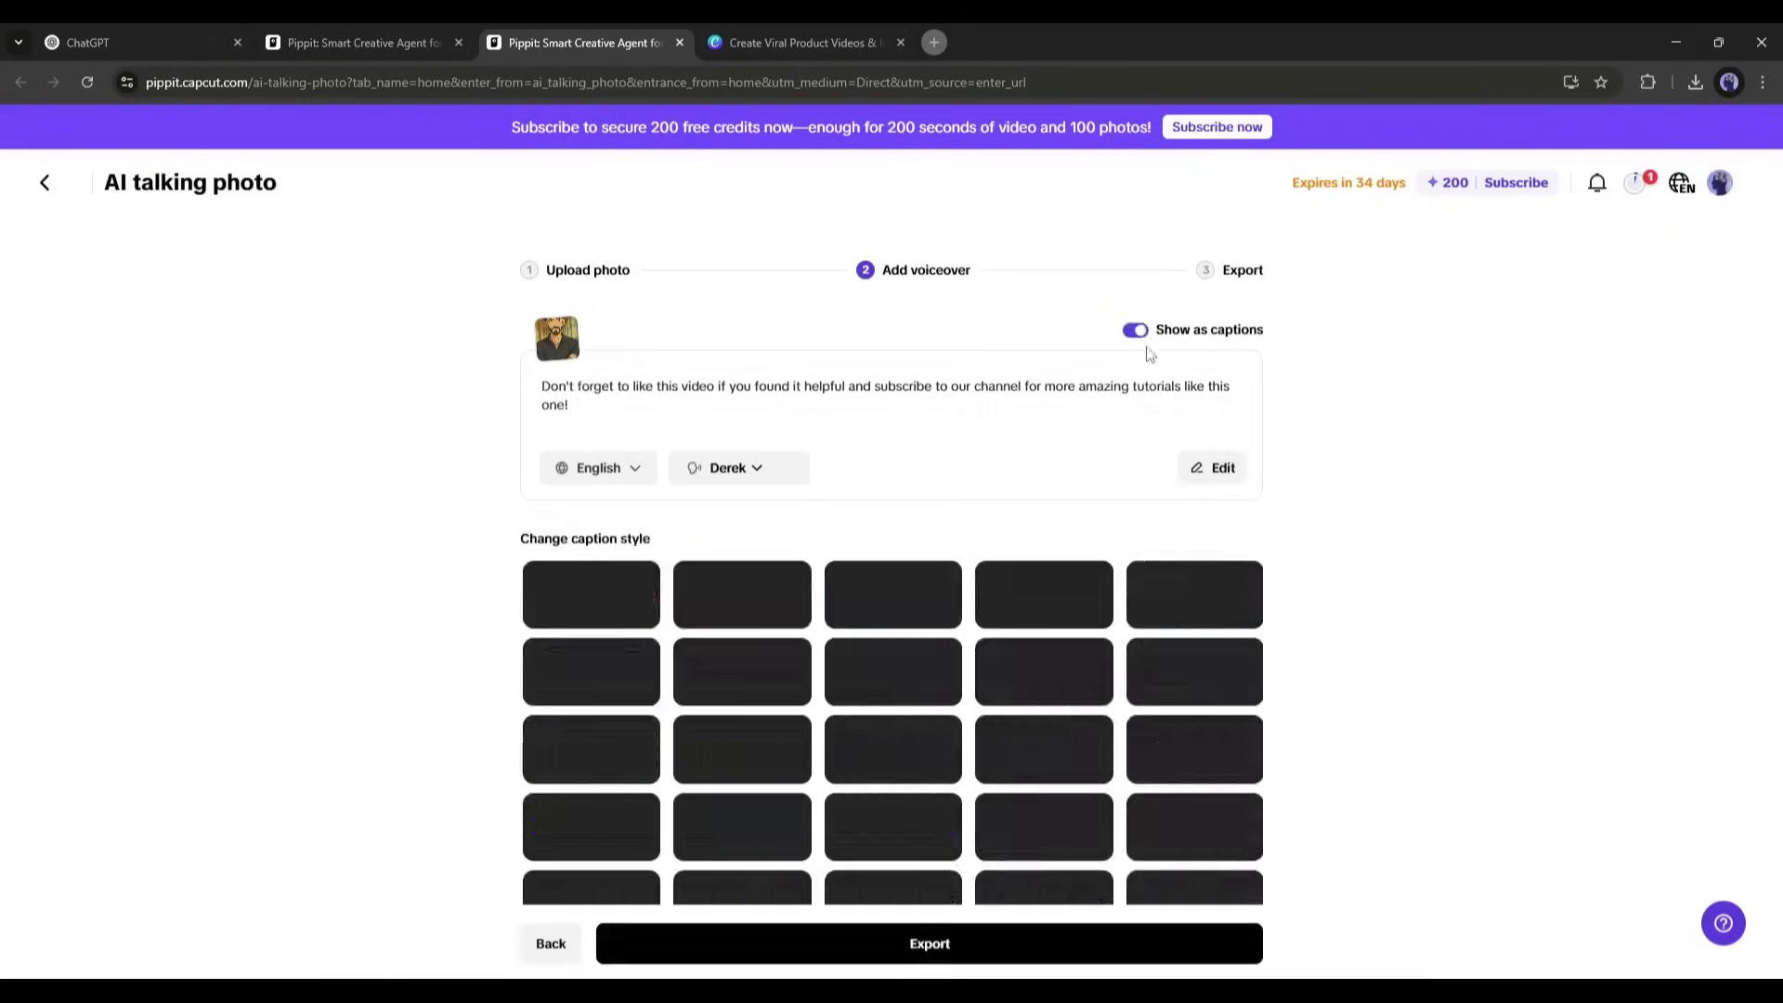
{"action": "left_click", "coordinate": [1135, 330]}
{"action": "left_click", "coordinate": [895, 541]}
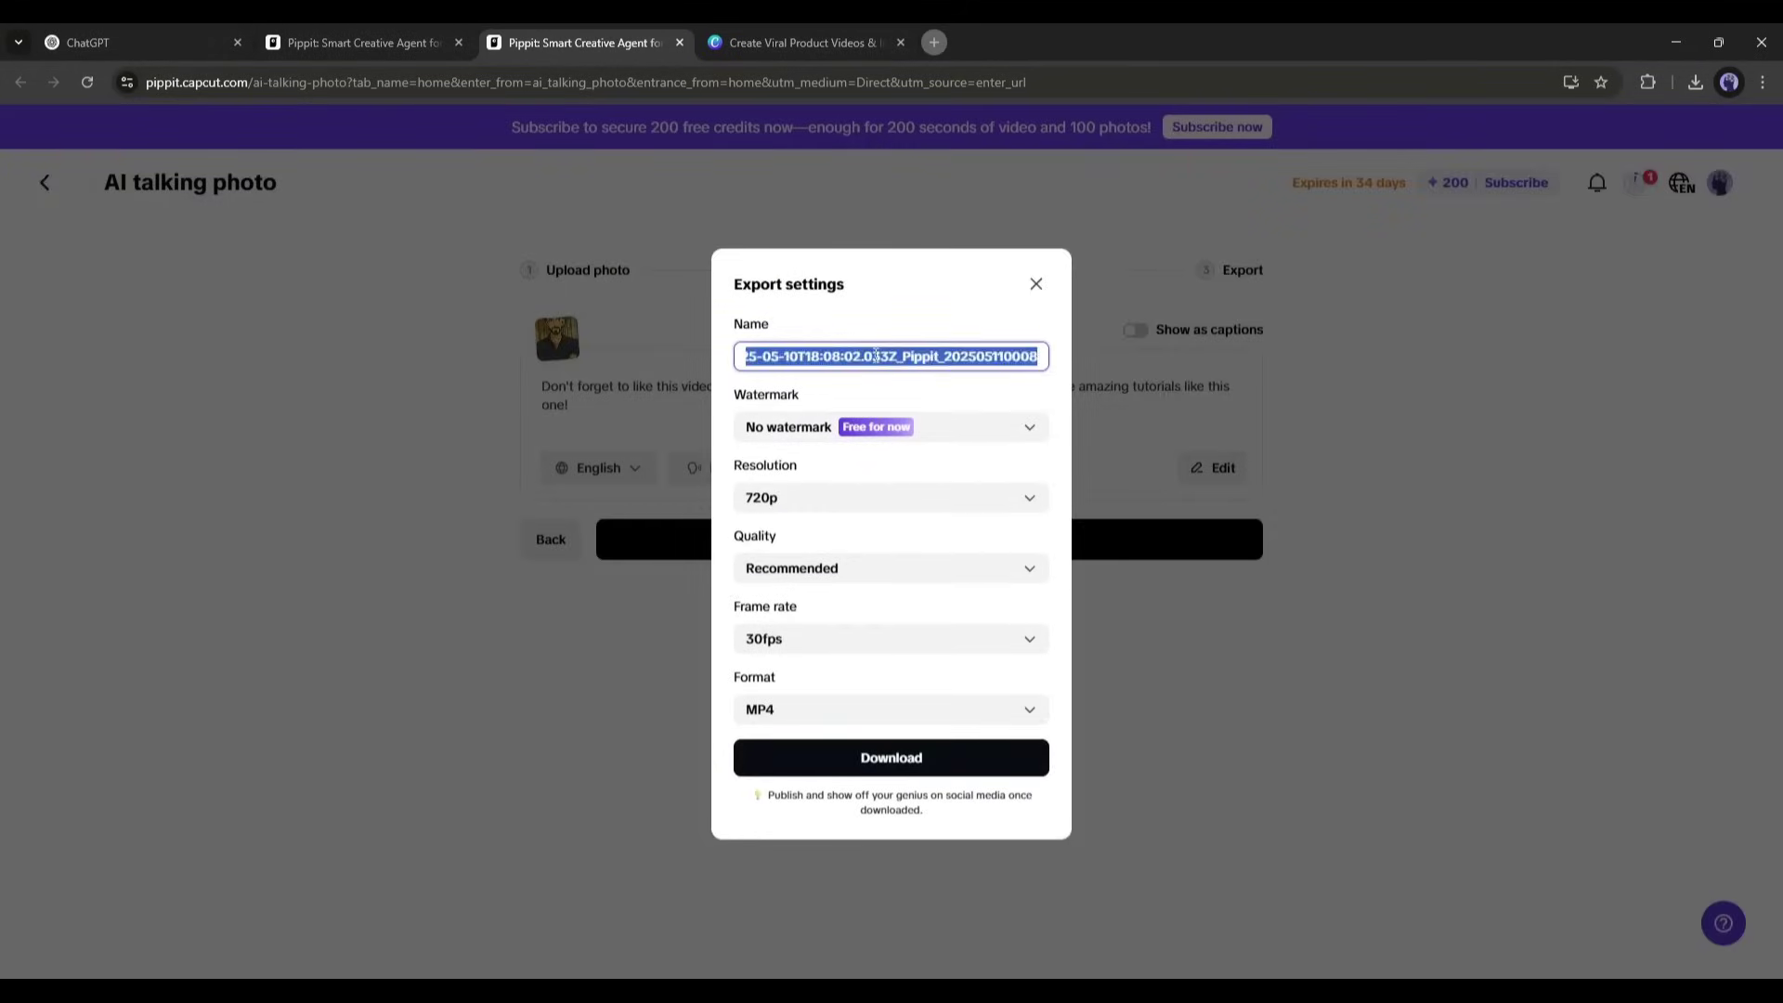
- Download the bearded man's video, hide the posting panel, and watch the cat clip full screen
{"action": "left_click", "coordinate": [882, 771]}
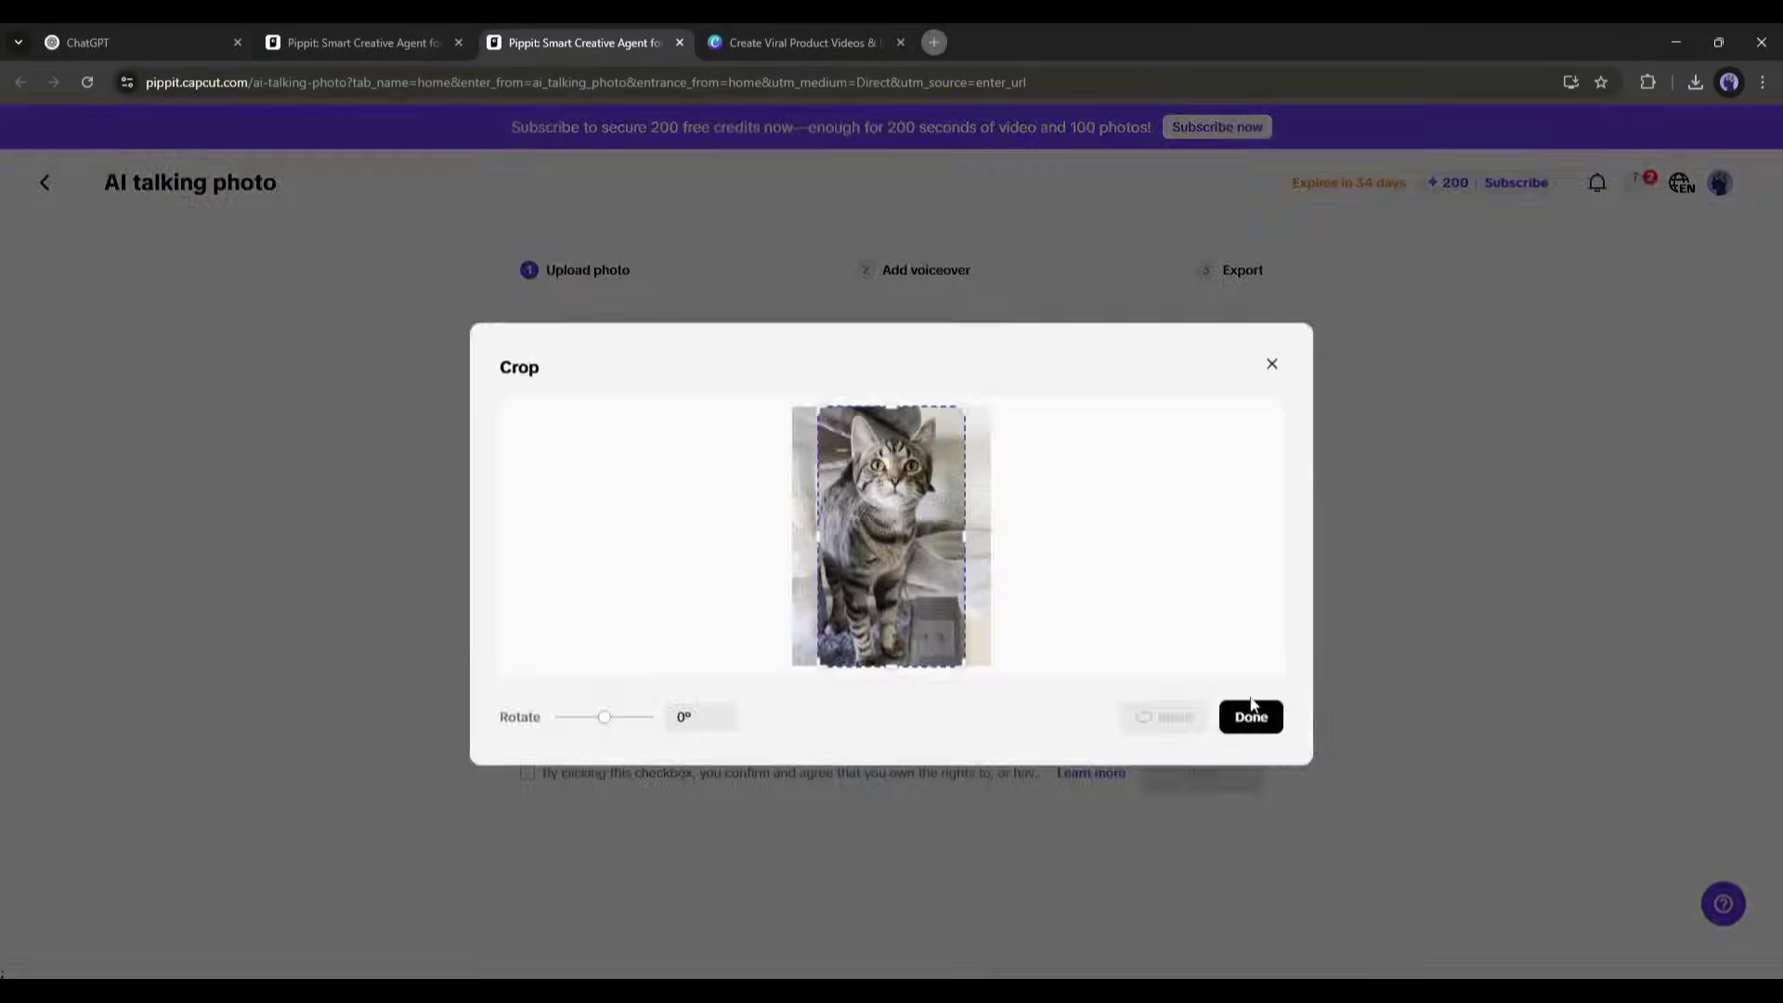
{"action": "left_click", "coordinate": [1252, 713]}
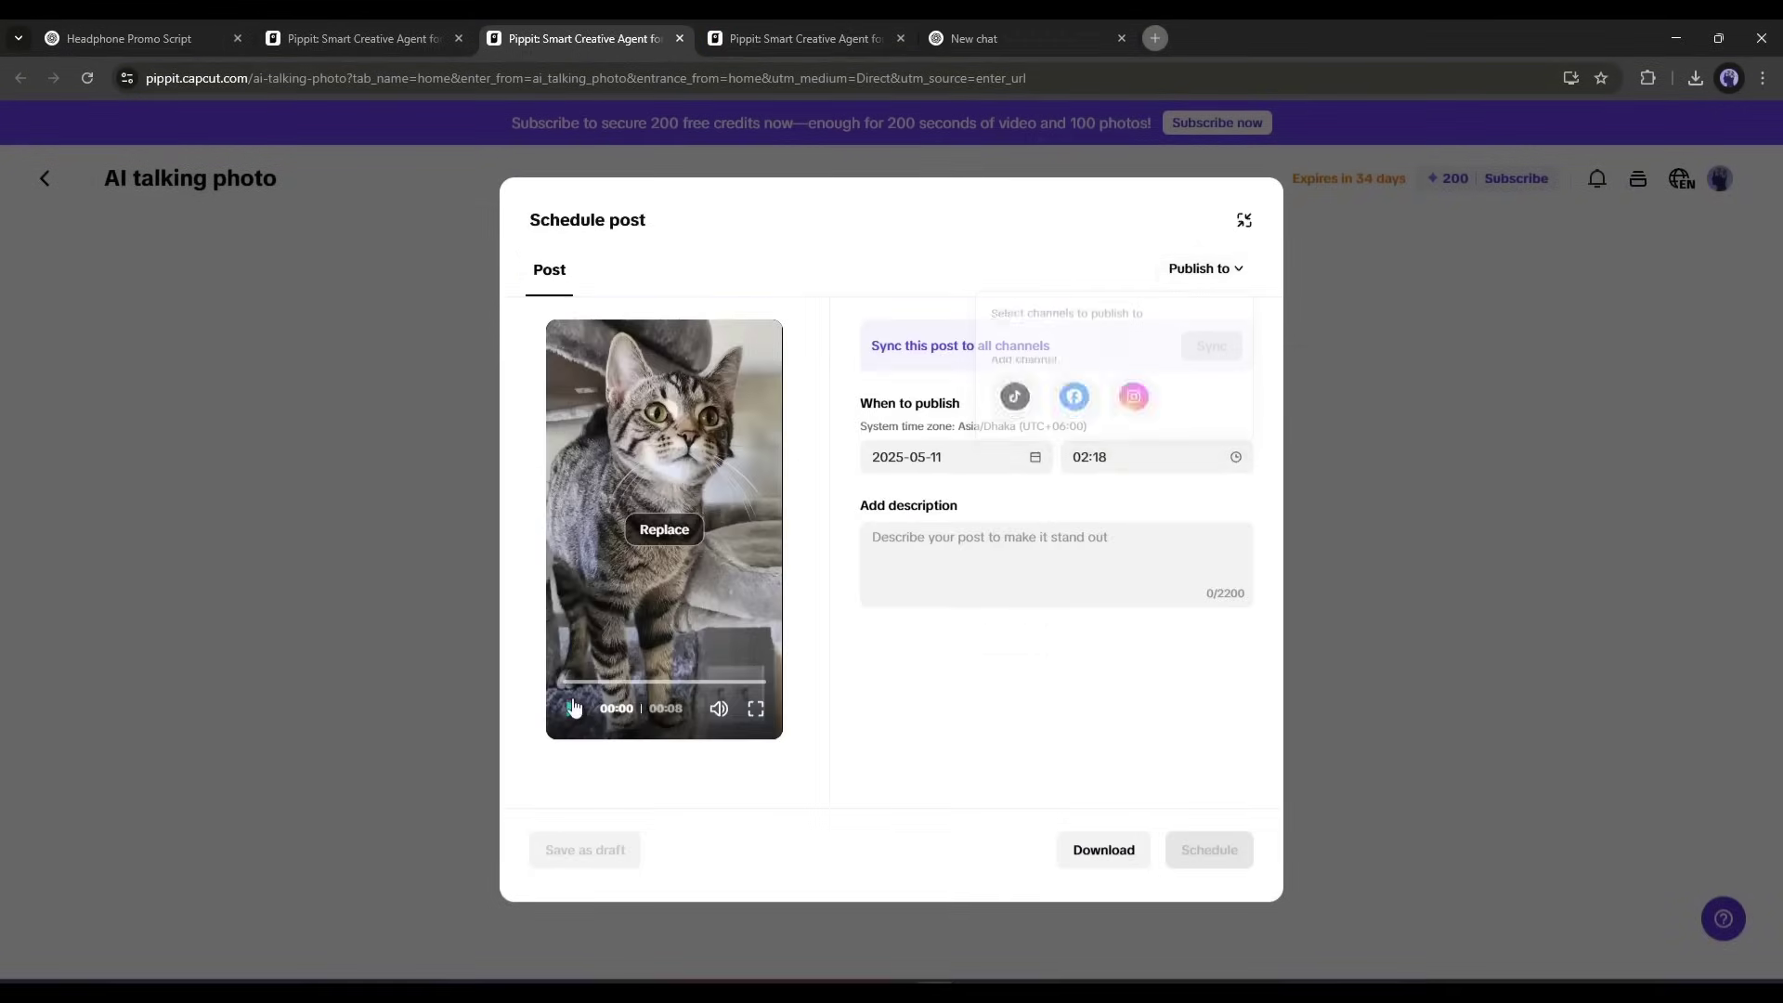
{"action": "left_click", "coordinate": [574, 708]}
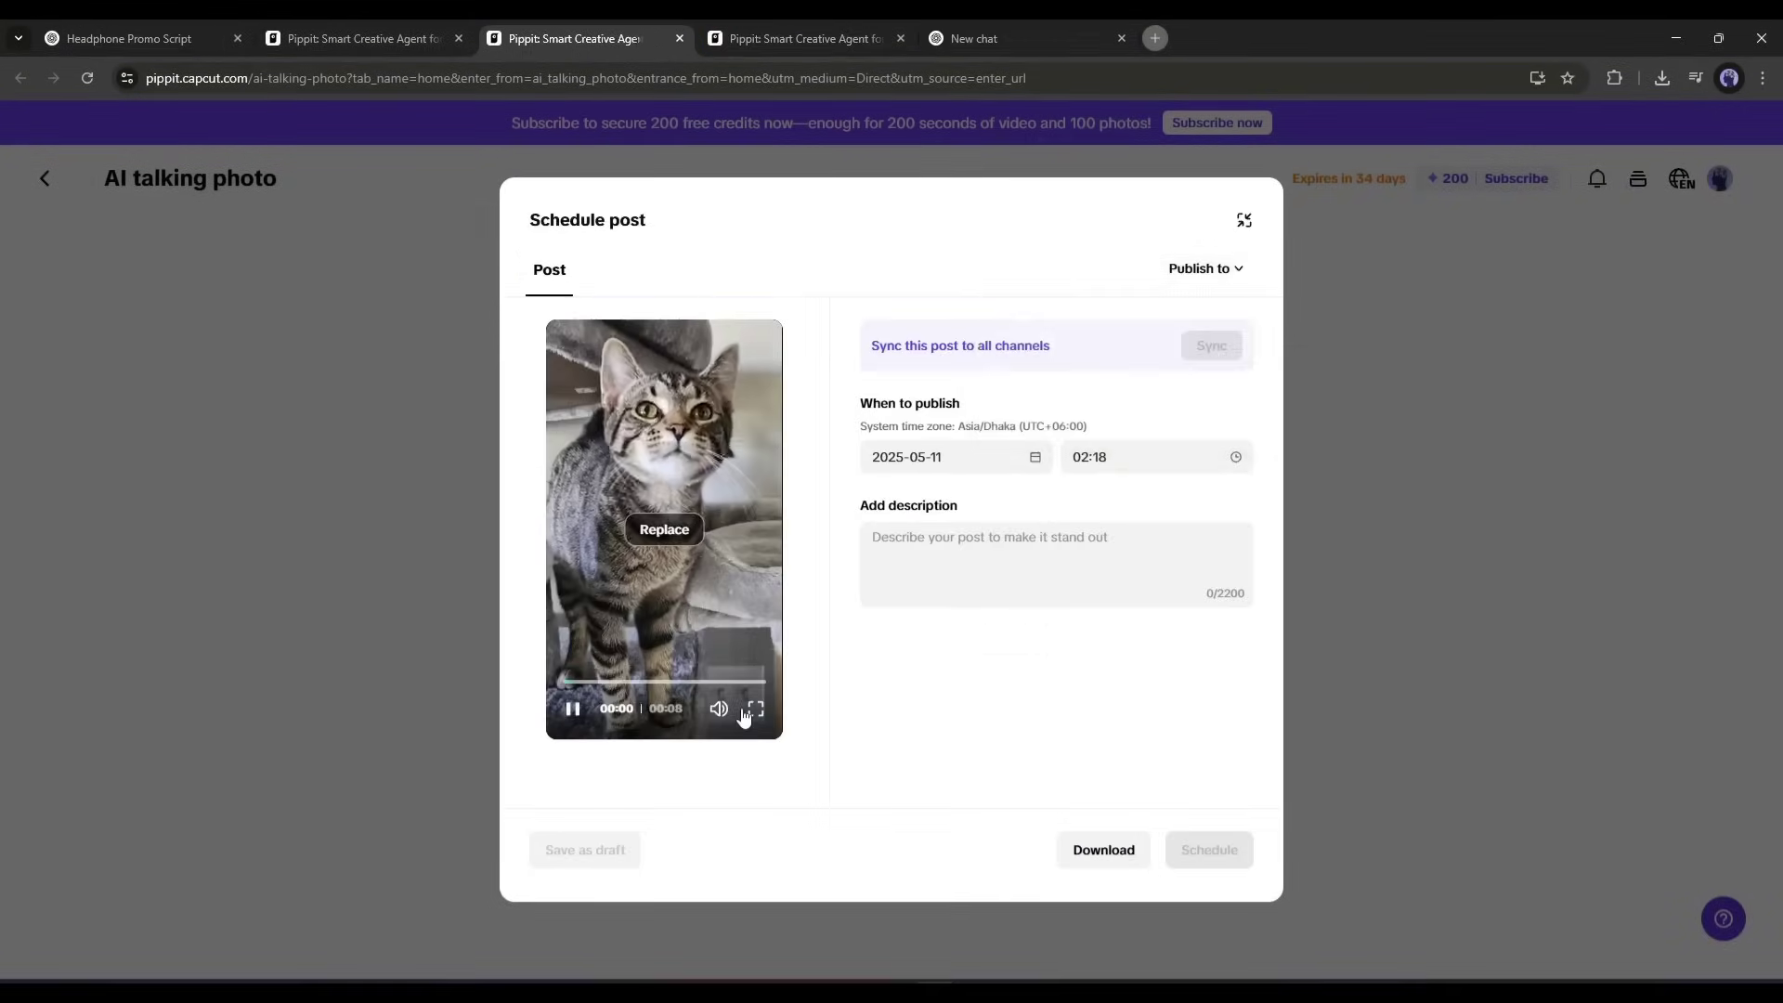
{"action": "left_click", "coordinate": [753, 711]}
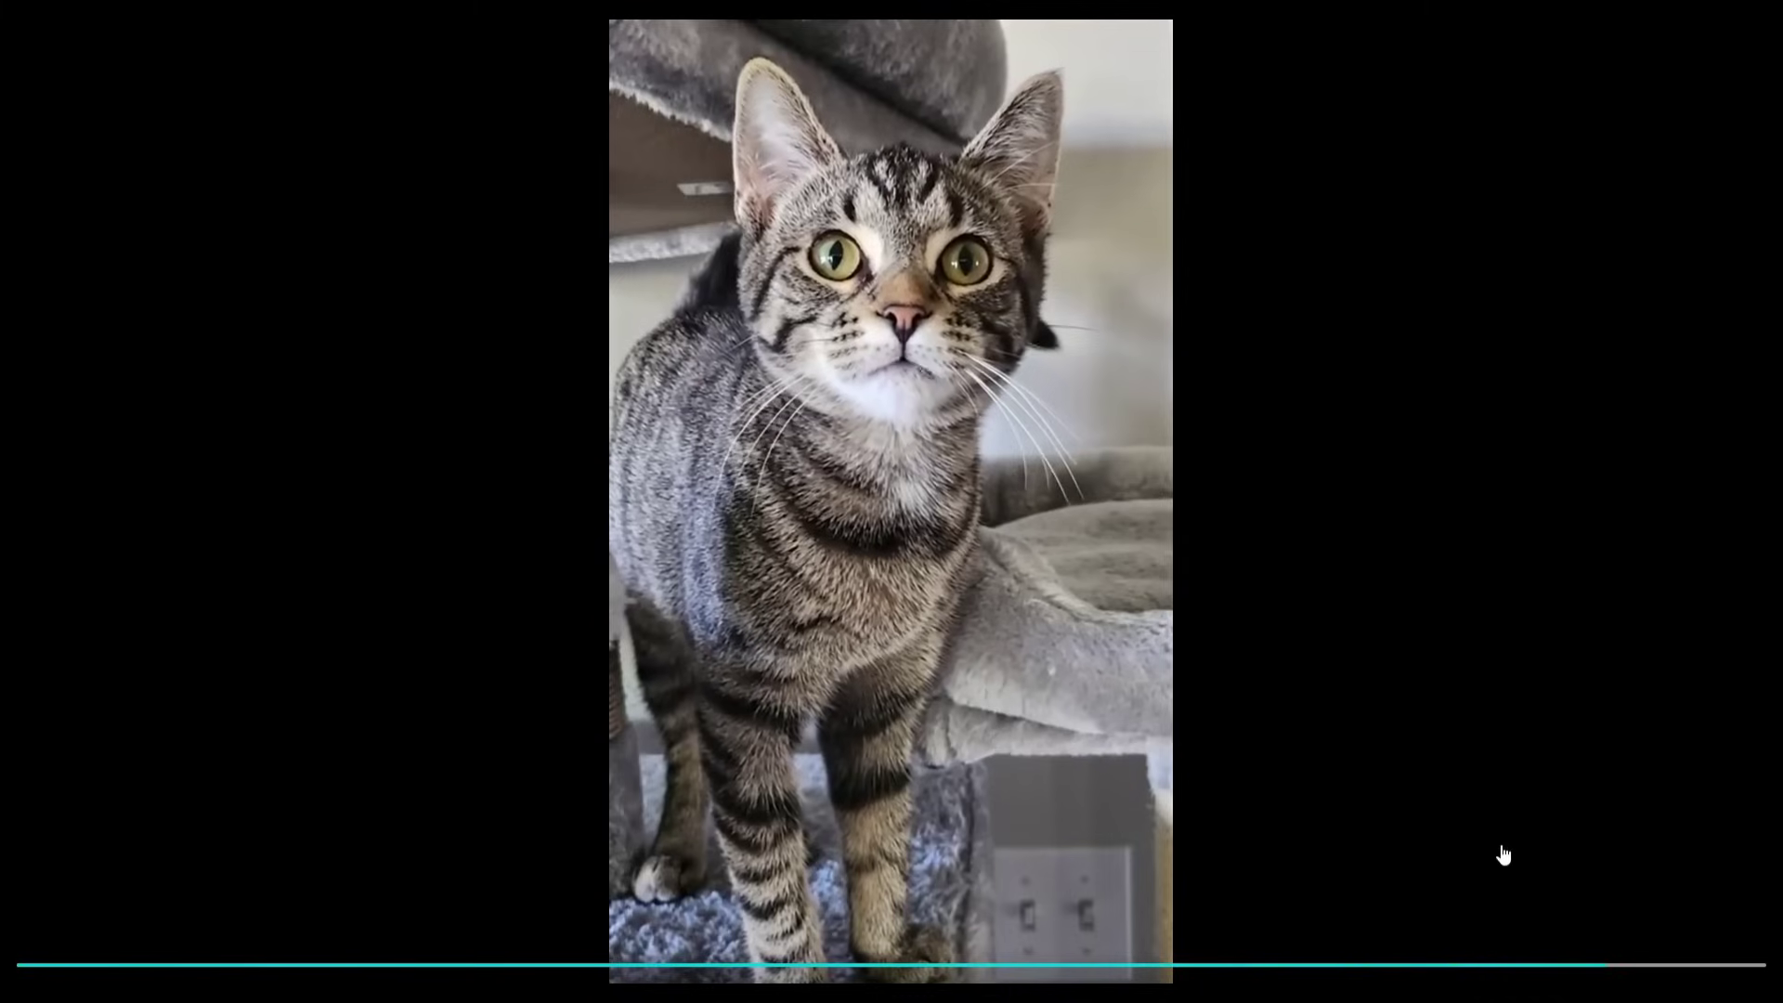
{"action": "key", "text": "Escape"}
- Close the Schedule post panel
{"action": "left_click", "coordinate": [1243, 223]}
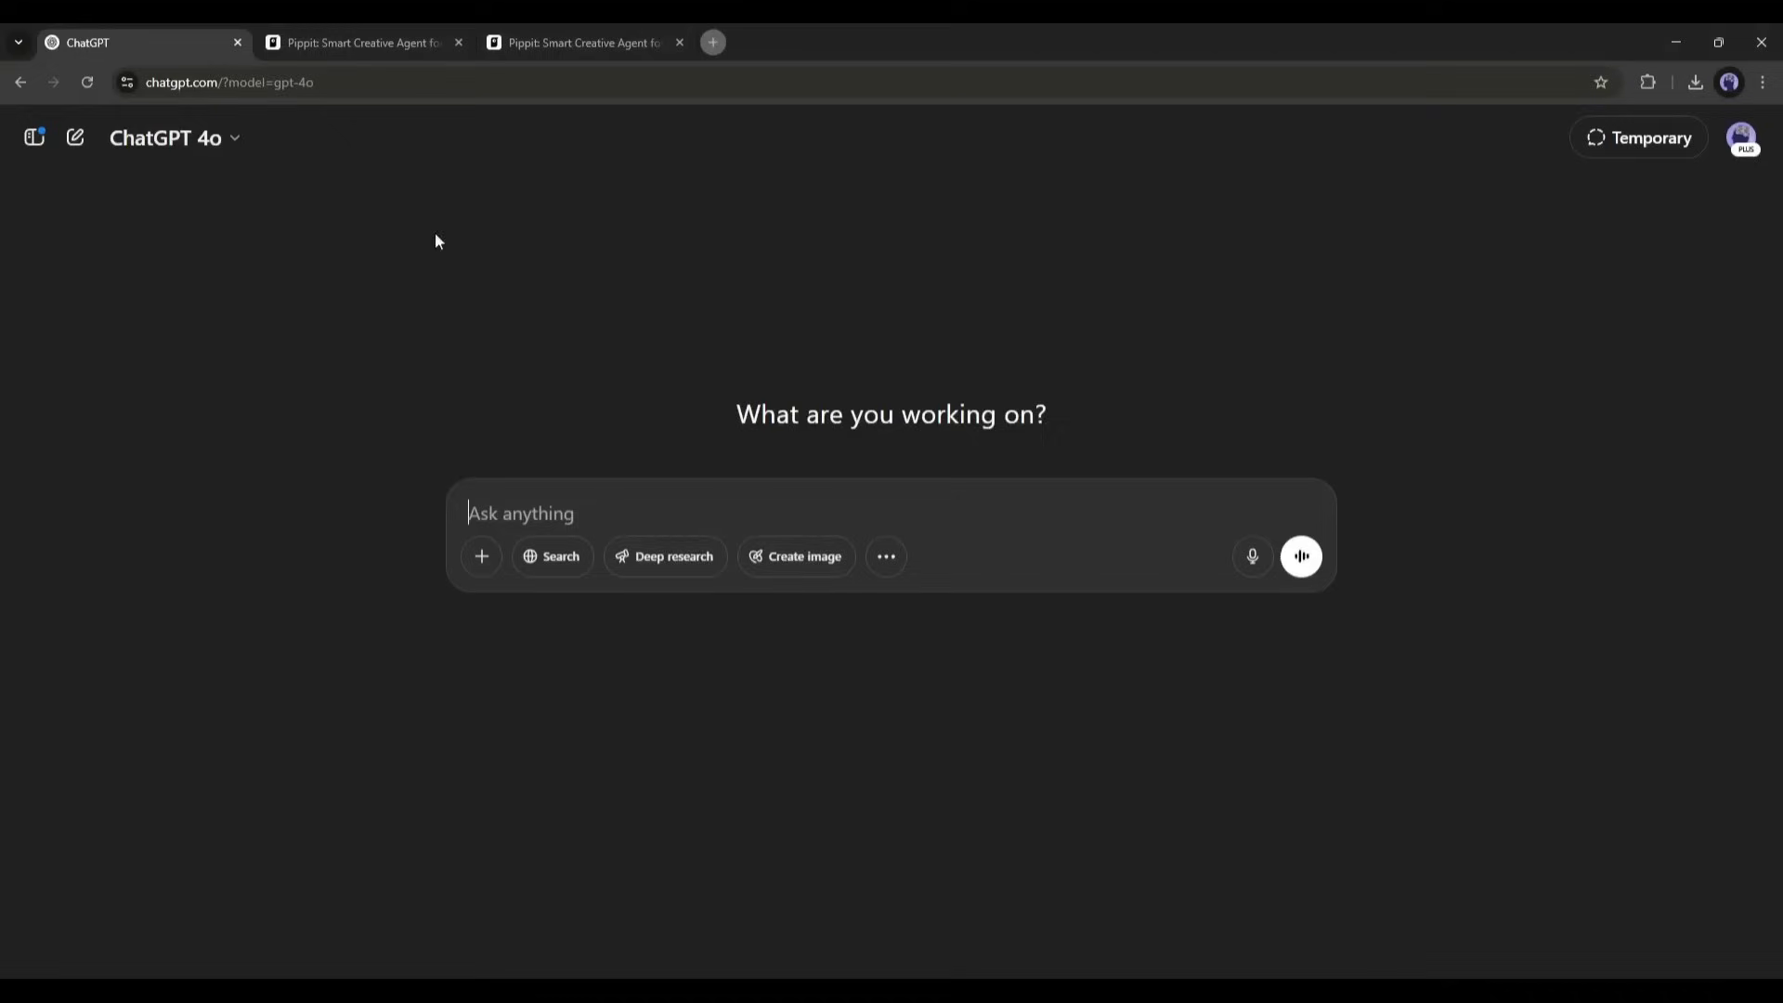
- Attach Girl-with-a-Pearl.jpg and MQTP3.jpg to ChatGPT and send the headphone prompt
{"action": "left_click", "coordinate": [484, 559]}
{"action": "left_click", "coordinate": [589, 523]}
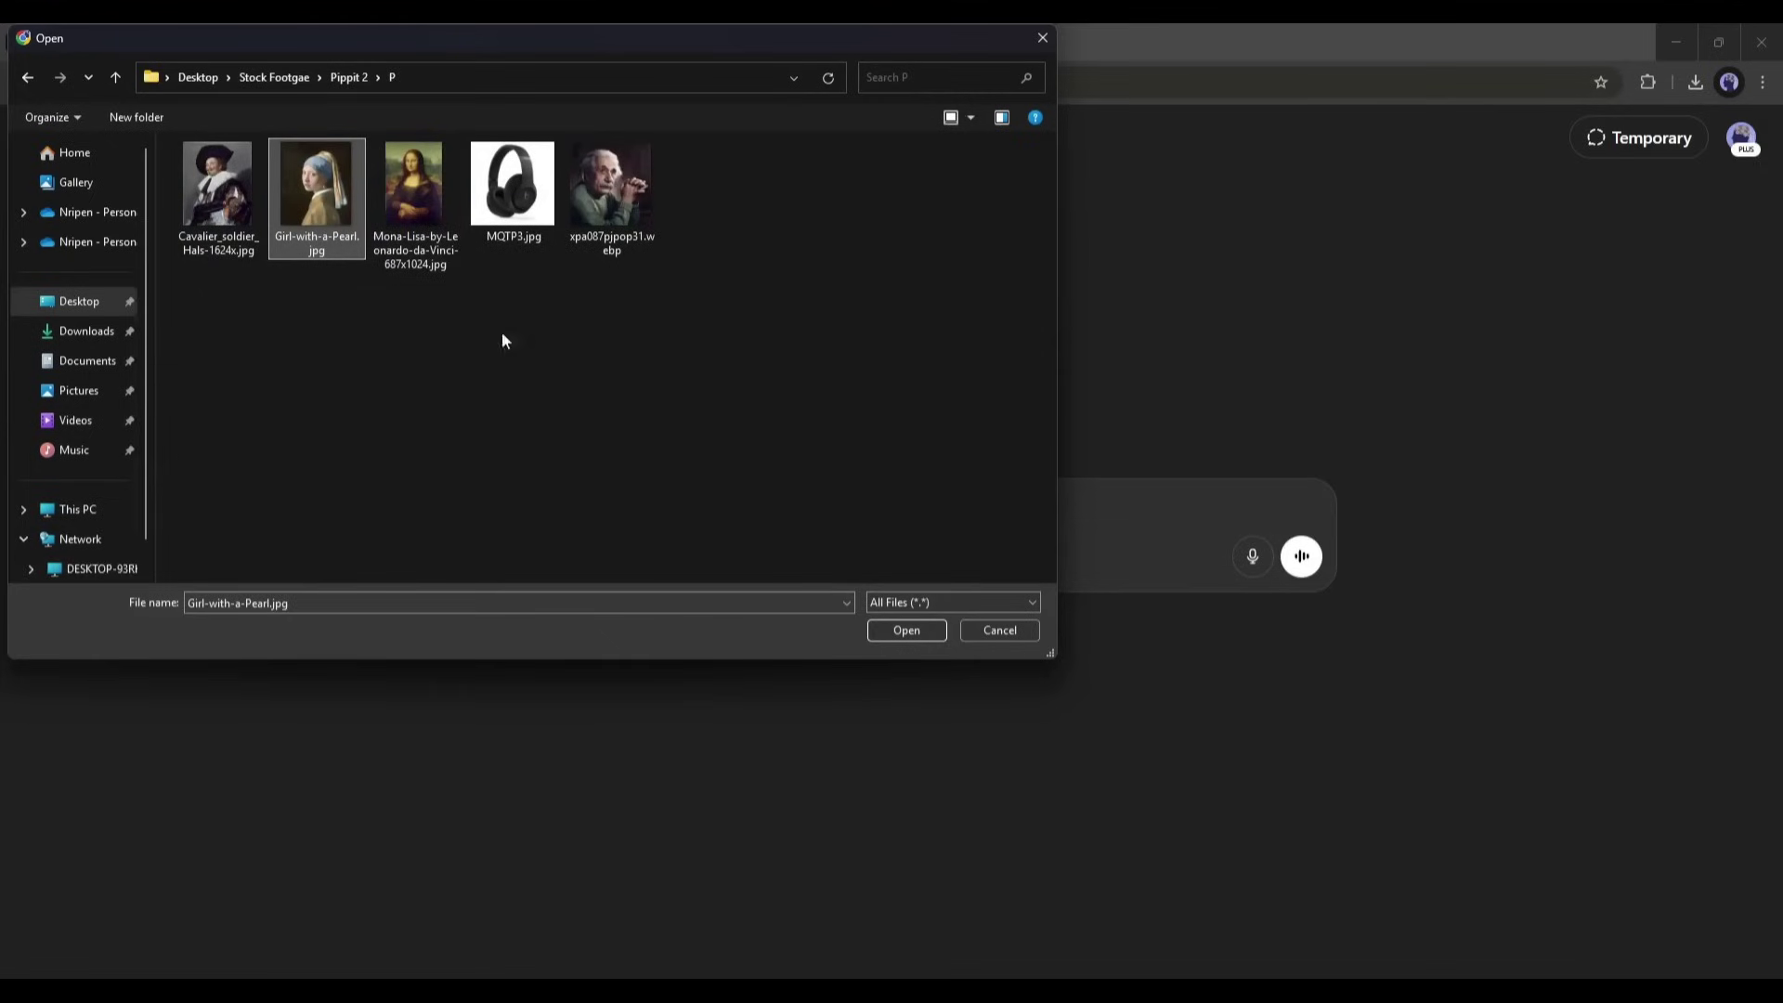
{"action": "left_click", "coordinate": [513, 185], "text": "ctrl"}
{"action": "left_click", "coordinate": [897, 629]}
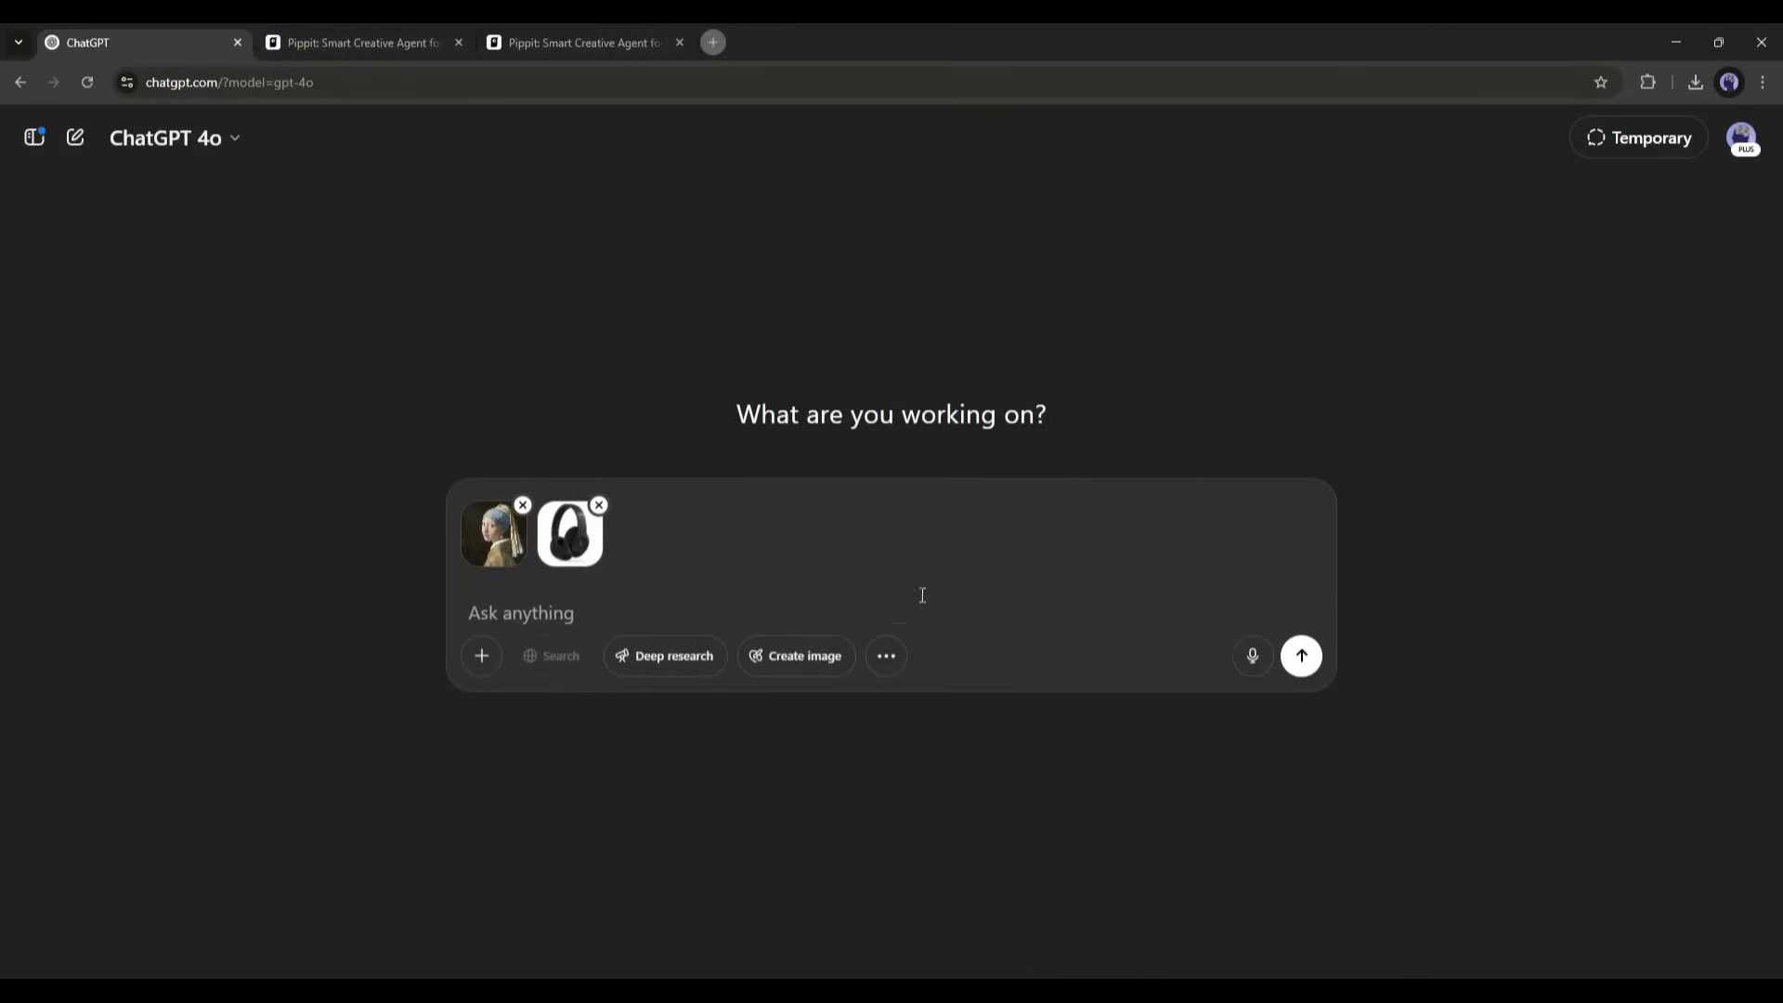
{"action": "type", "text": "P"}
{"action": "key", "text": "Return"}
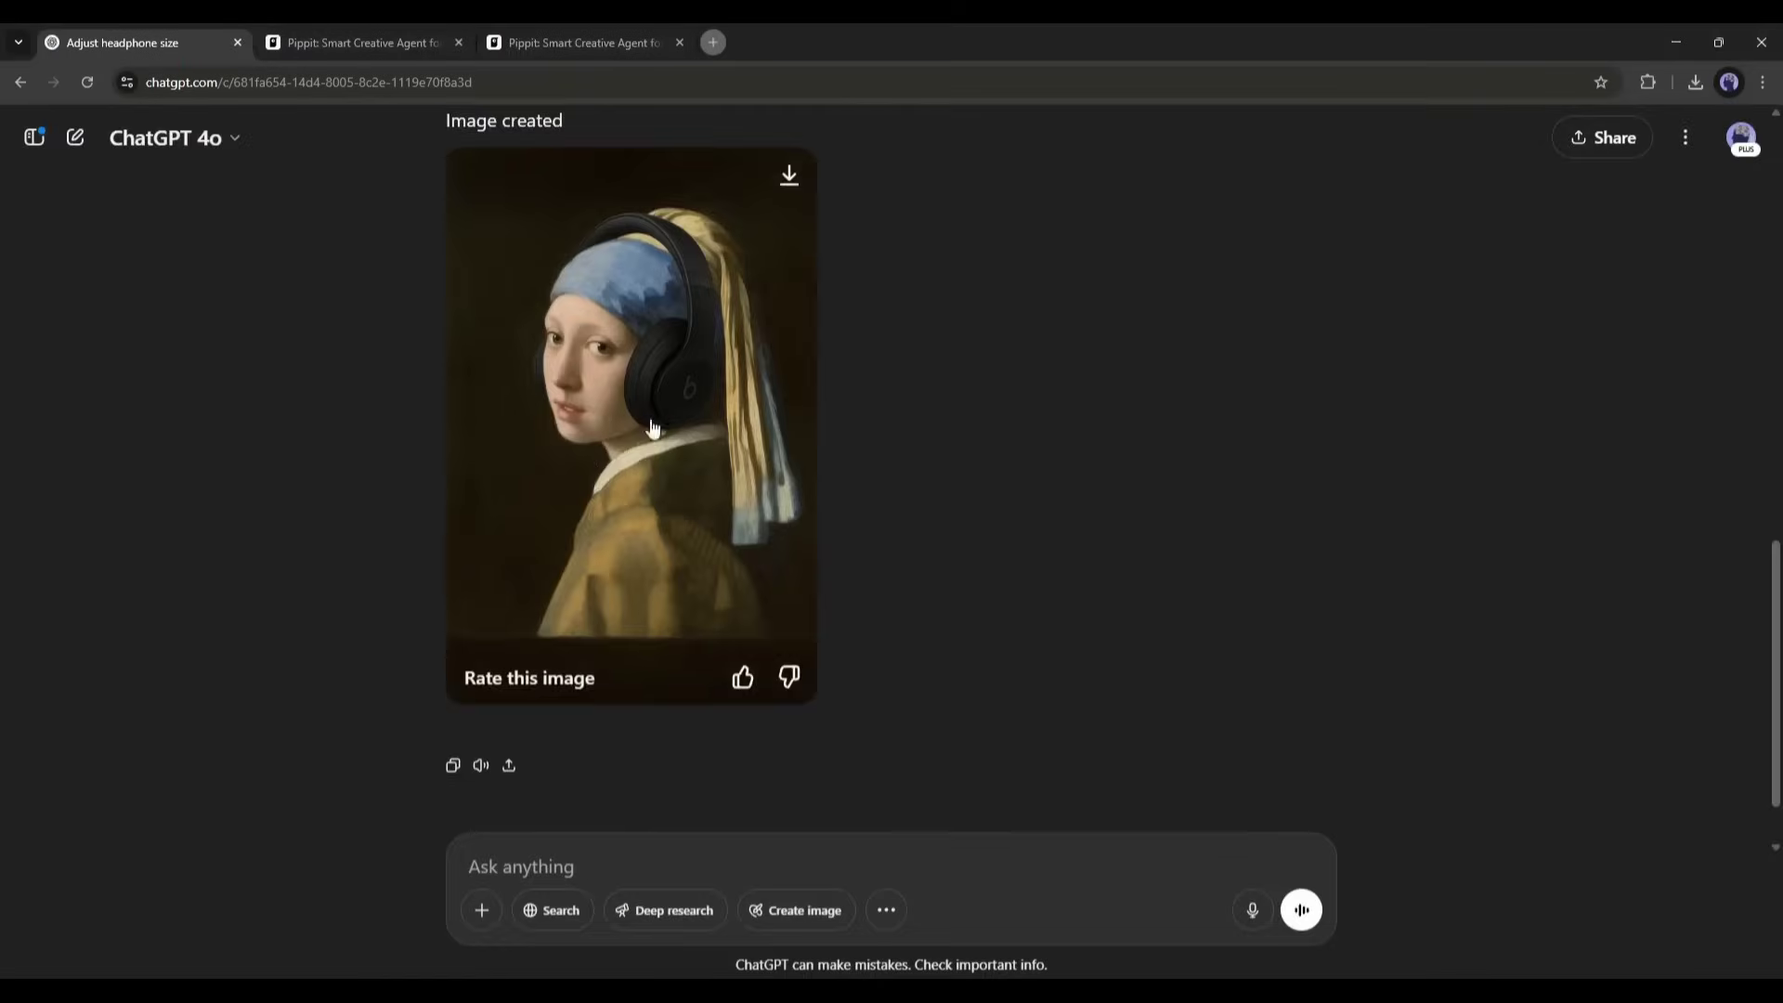
- Download the generated pearl-earring girl with headphones image as a PNG
{"action": "left_click", "coordinate": [651, 427]}
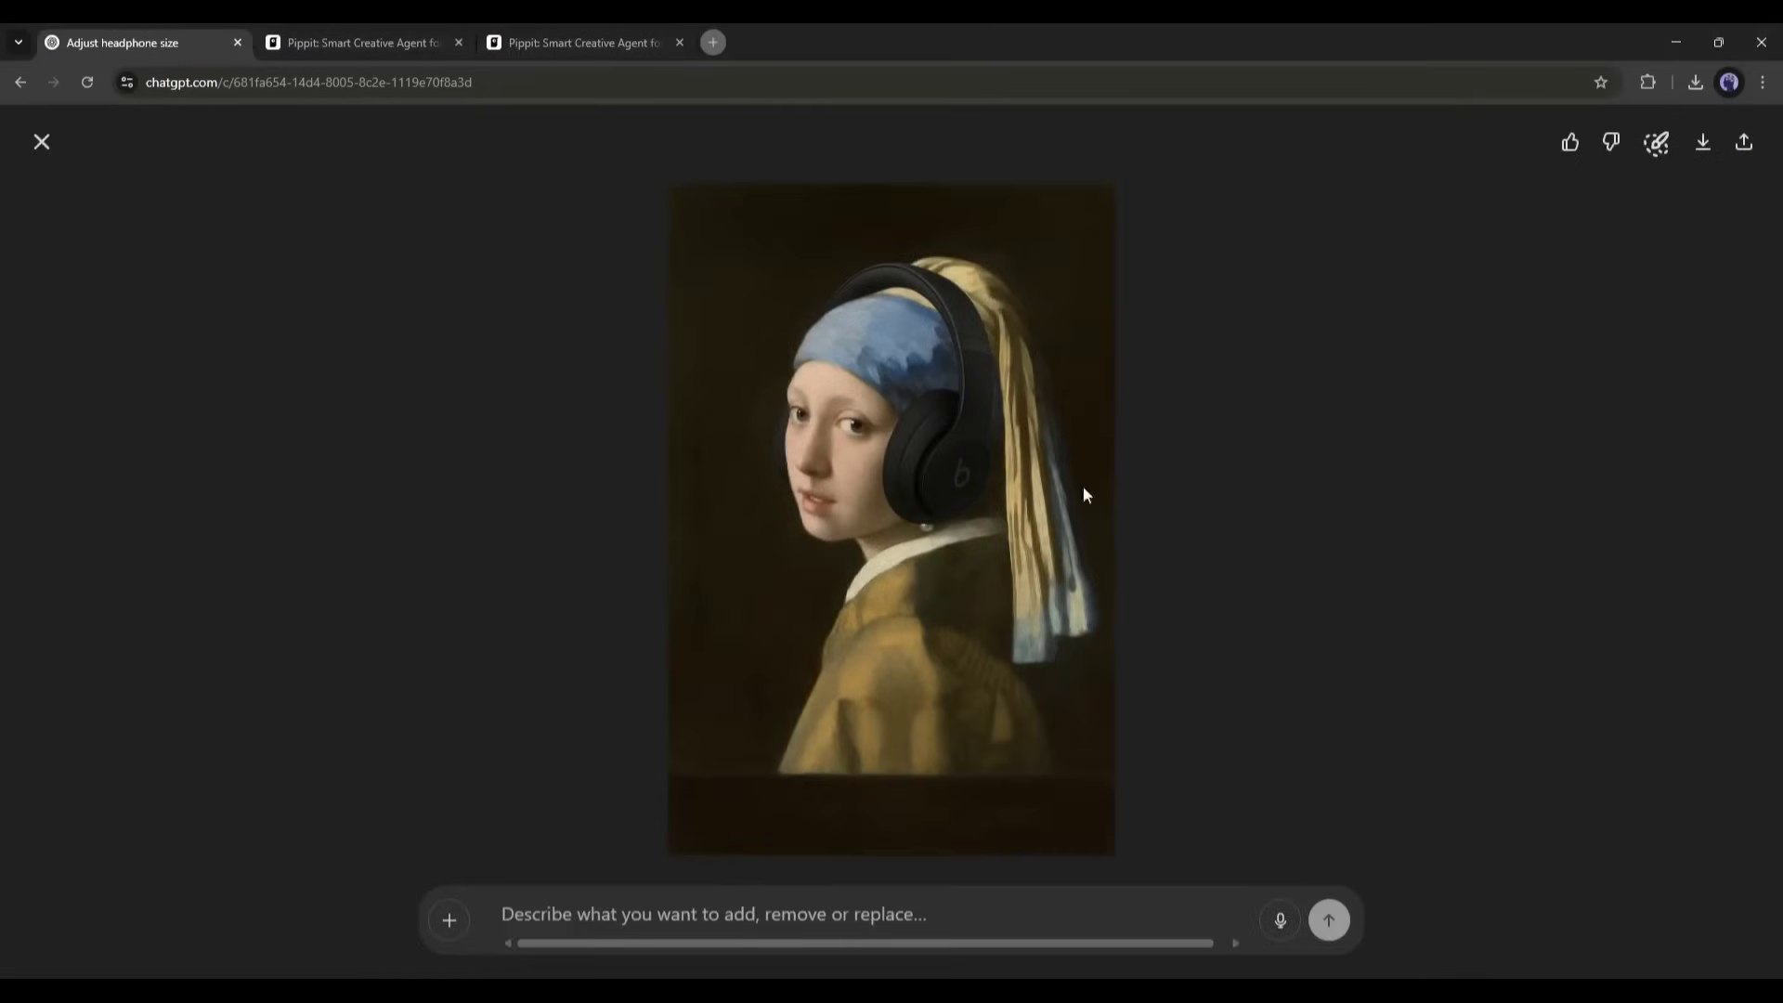
{"action": "left_click", "coordinate": [1702, 142]}
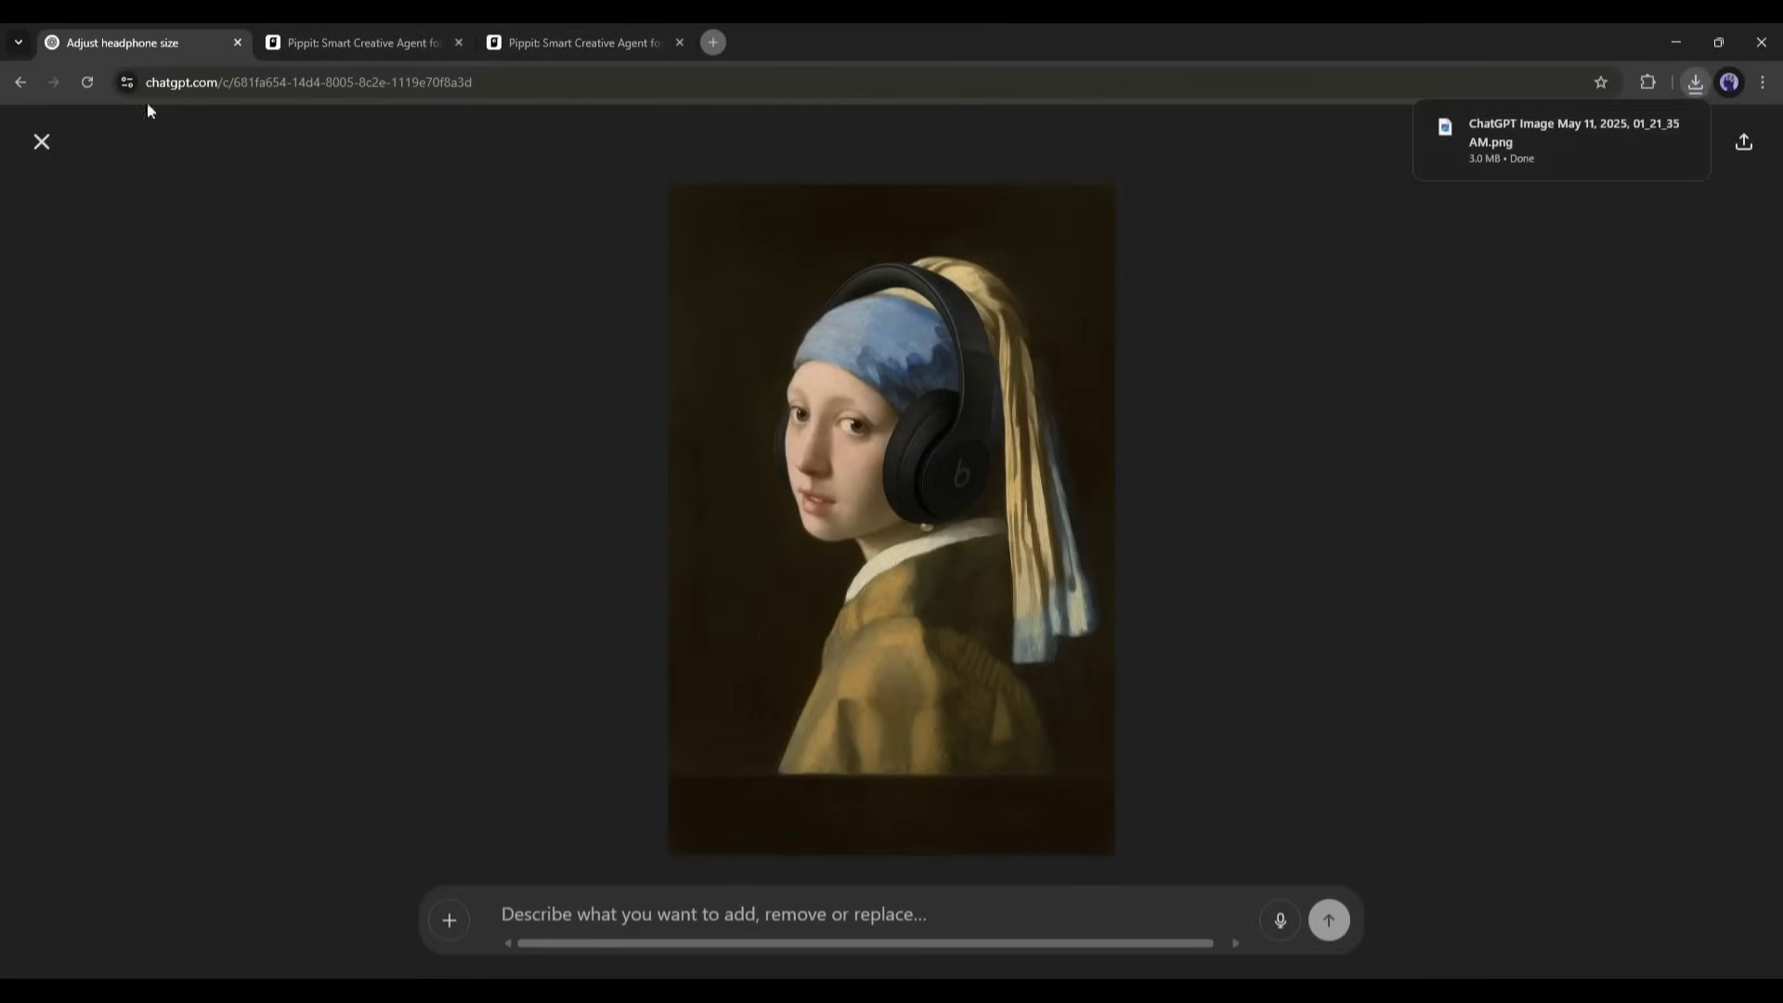
{"action": "left_click", "coordinate": [42, 142]}
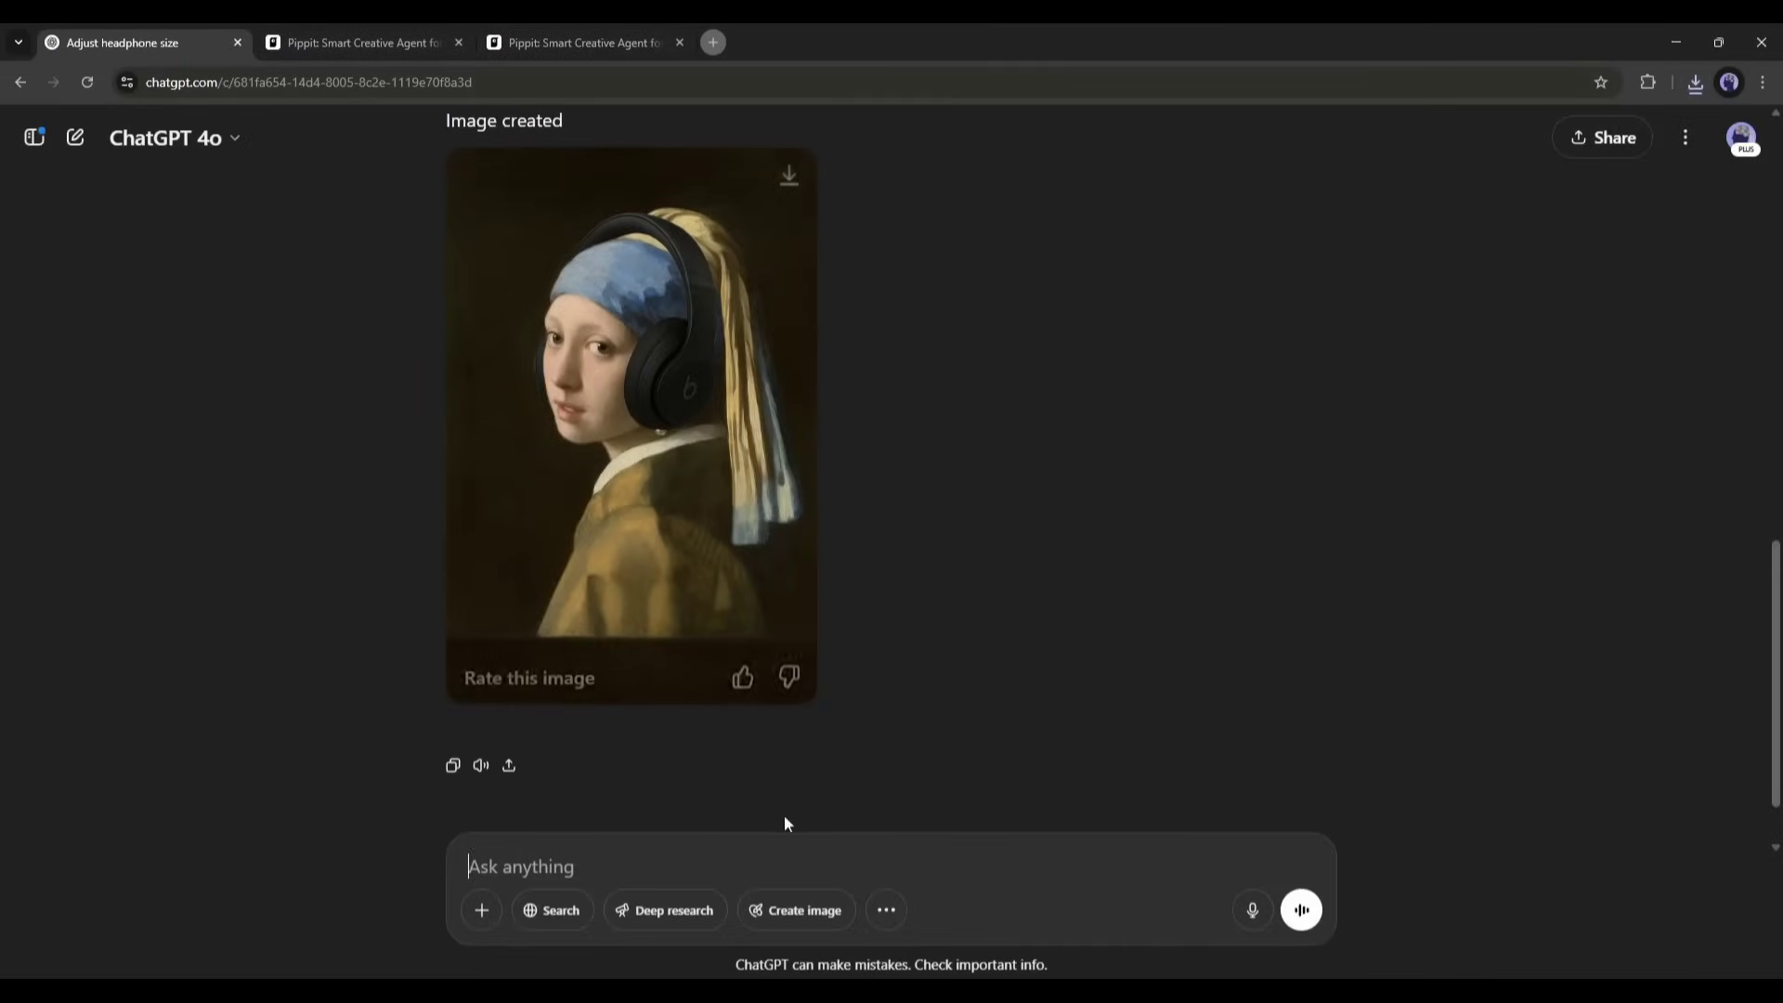
{"action": "left_click", "coordinate": [481, 911]}
- Send MQTP3.jpg and the Mona Lisa image with a headphone prompt, then start a follow-up edit request
{"action": "left_click", "coordinate": [474, 856]}
{"action": "left_click", "coordinate": [512, 186]}
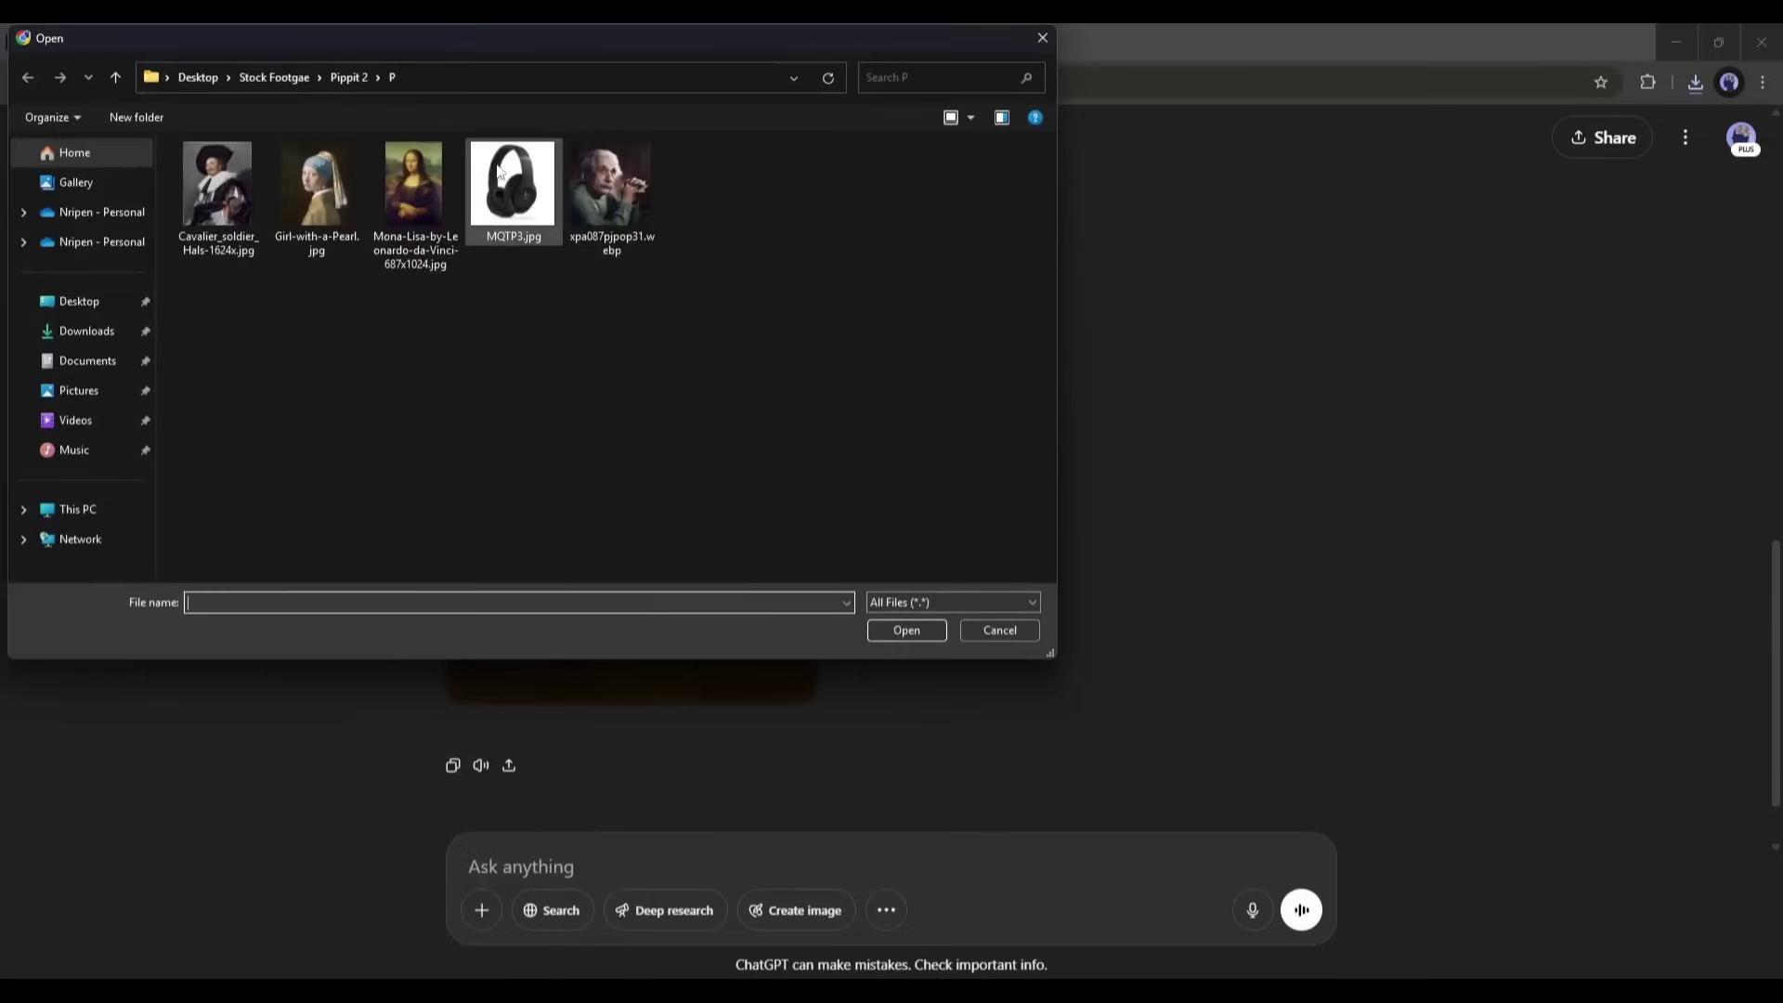
{"action": "left_click", "coordinate": [403, 211], "text": "ctrl"}
{"action": "left_click", "coordinate": [907, 629]}
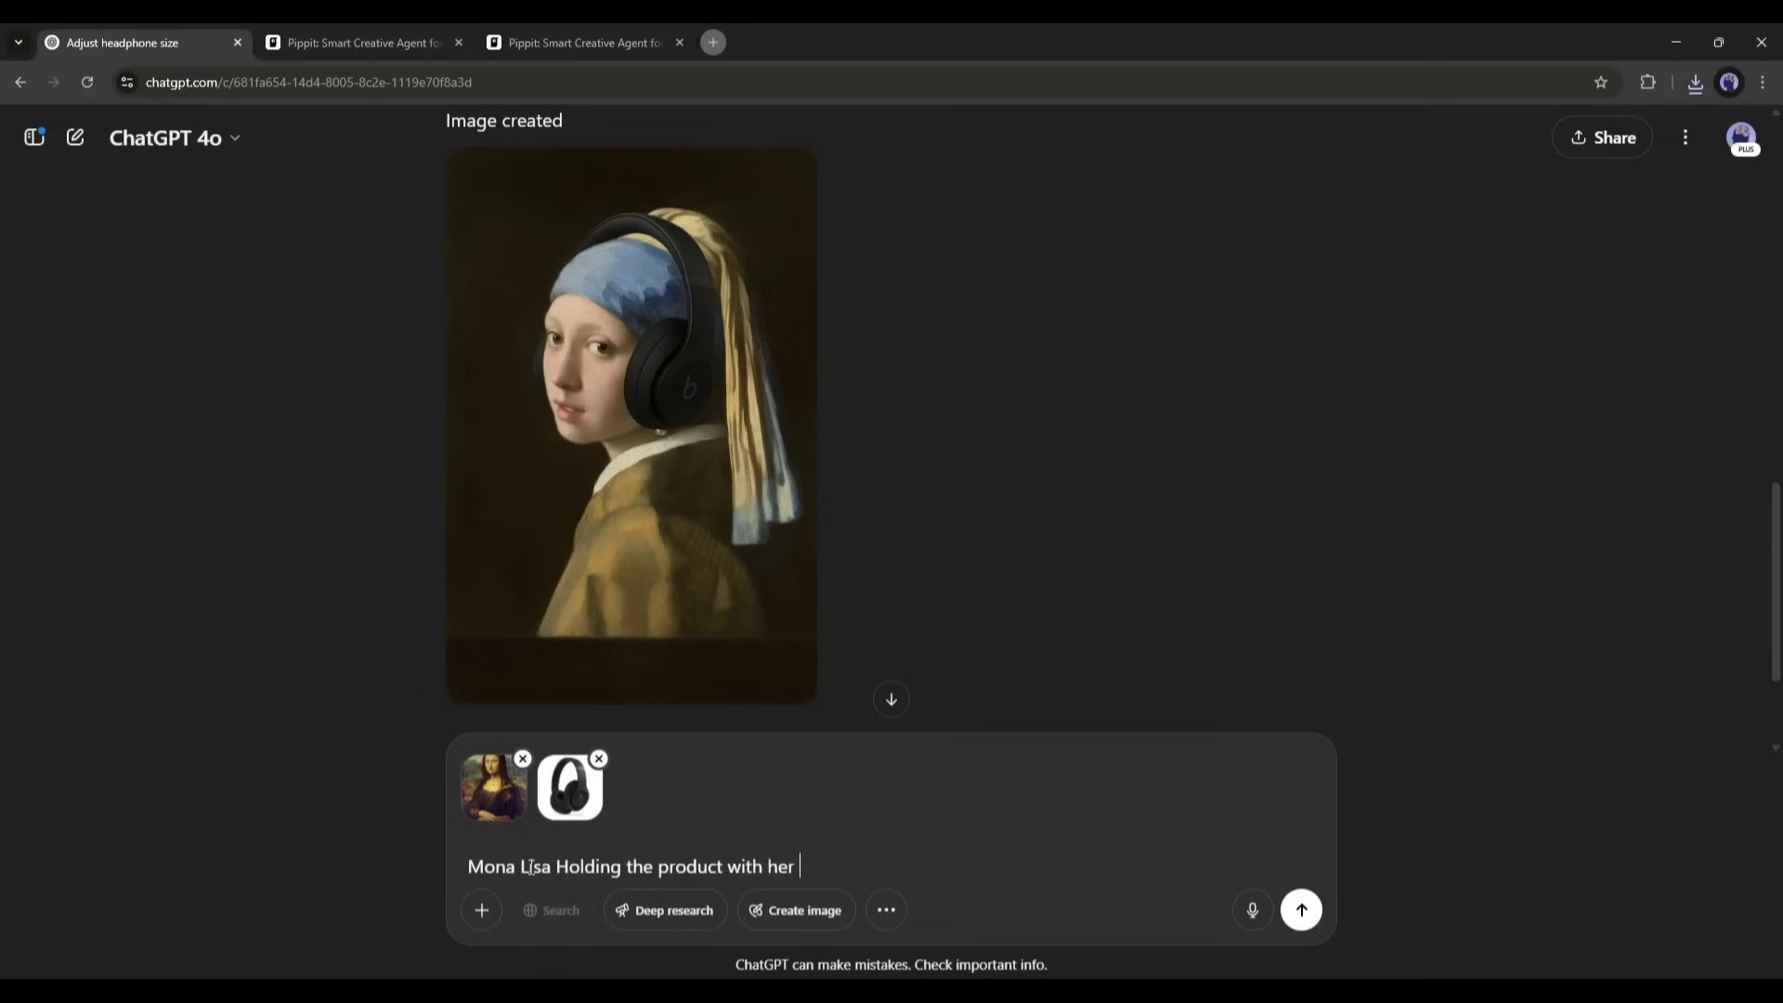
{"action": "type", "text": "."}
{"action": "key", "text": "Return"}
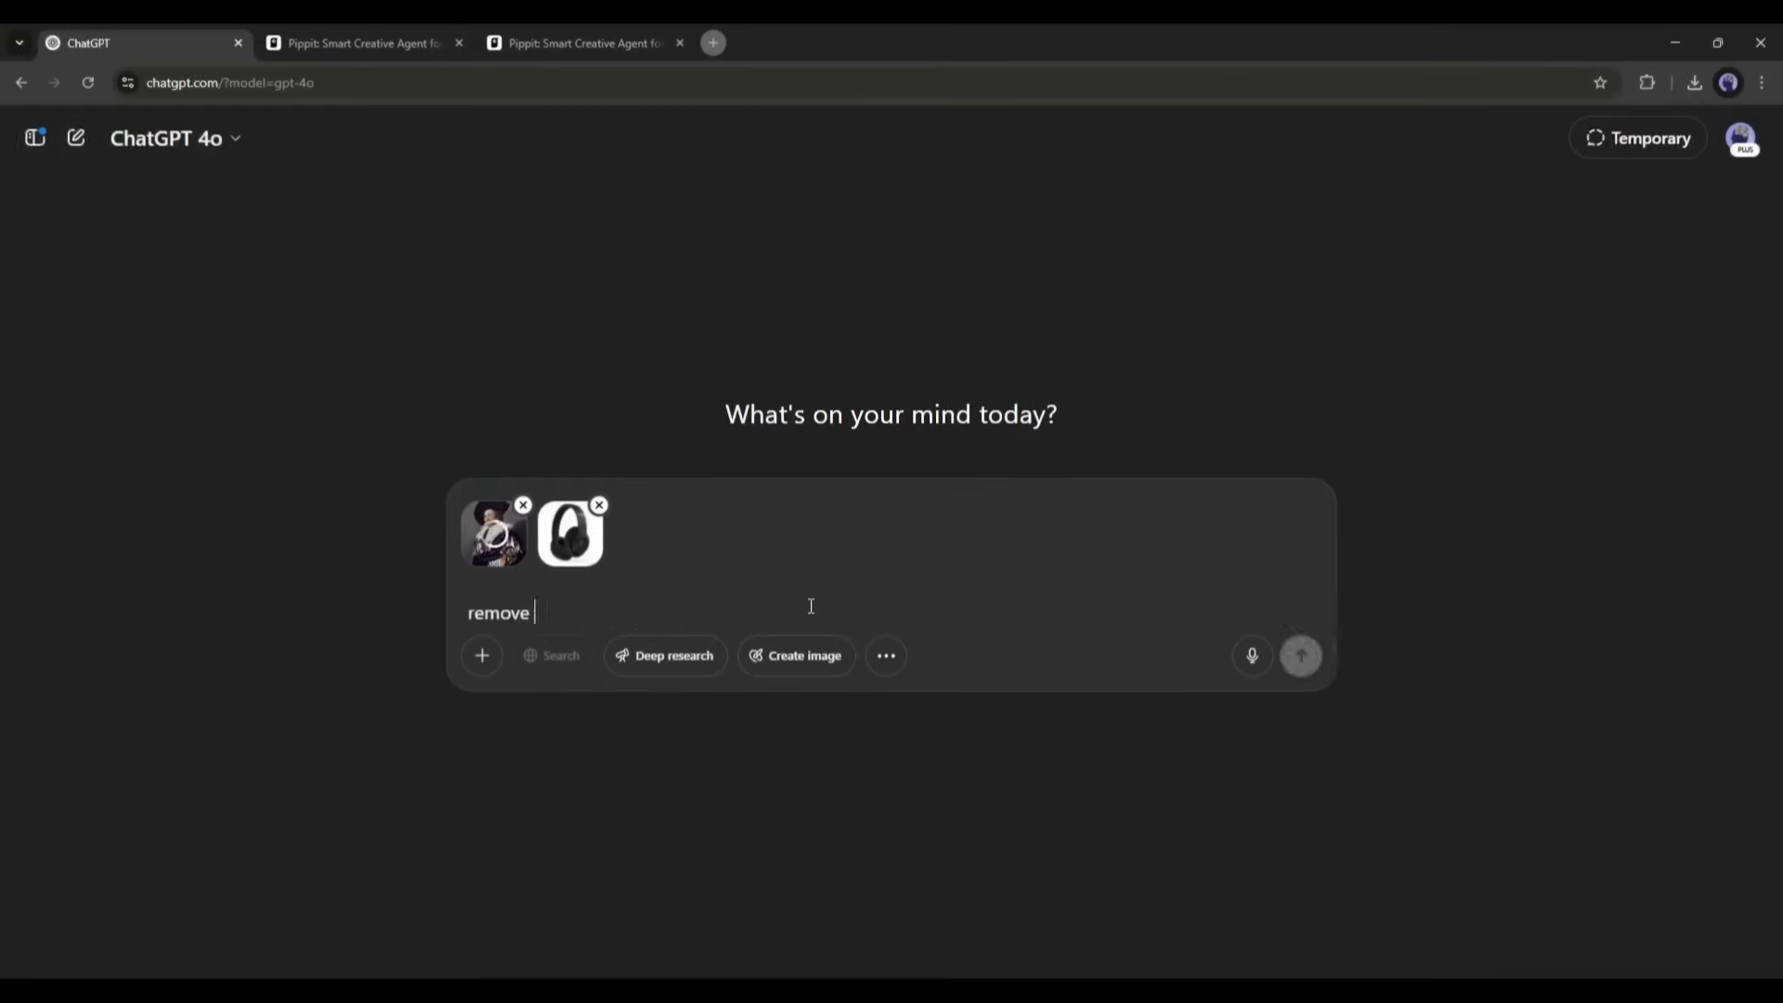
{"action": "type", "text": "the hat and place the h"}
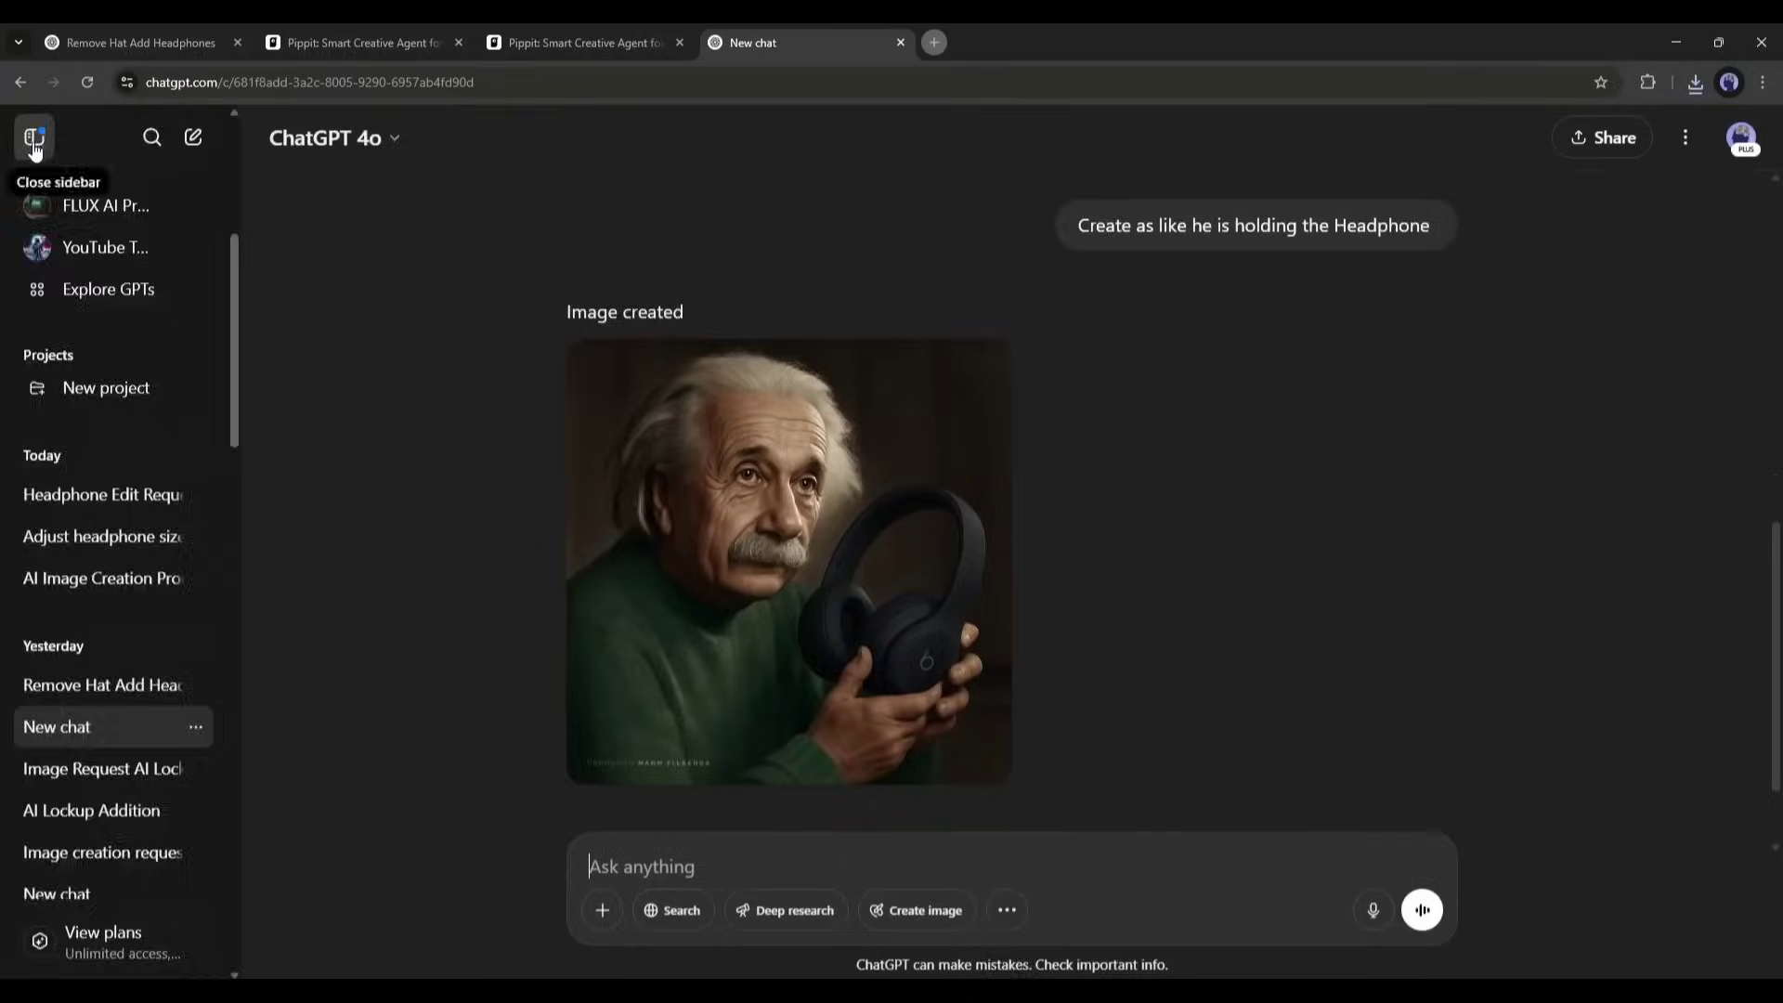
{"action": "left_click", "coordinate": [34, 140]}
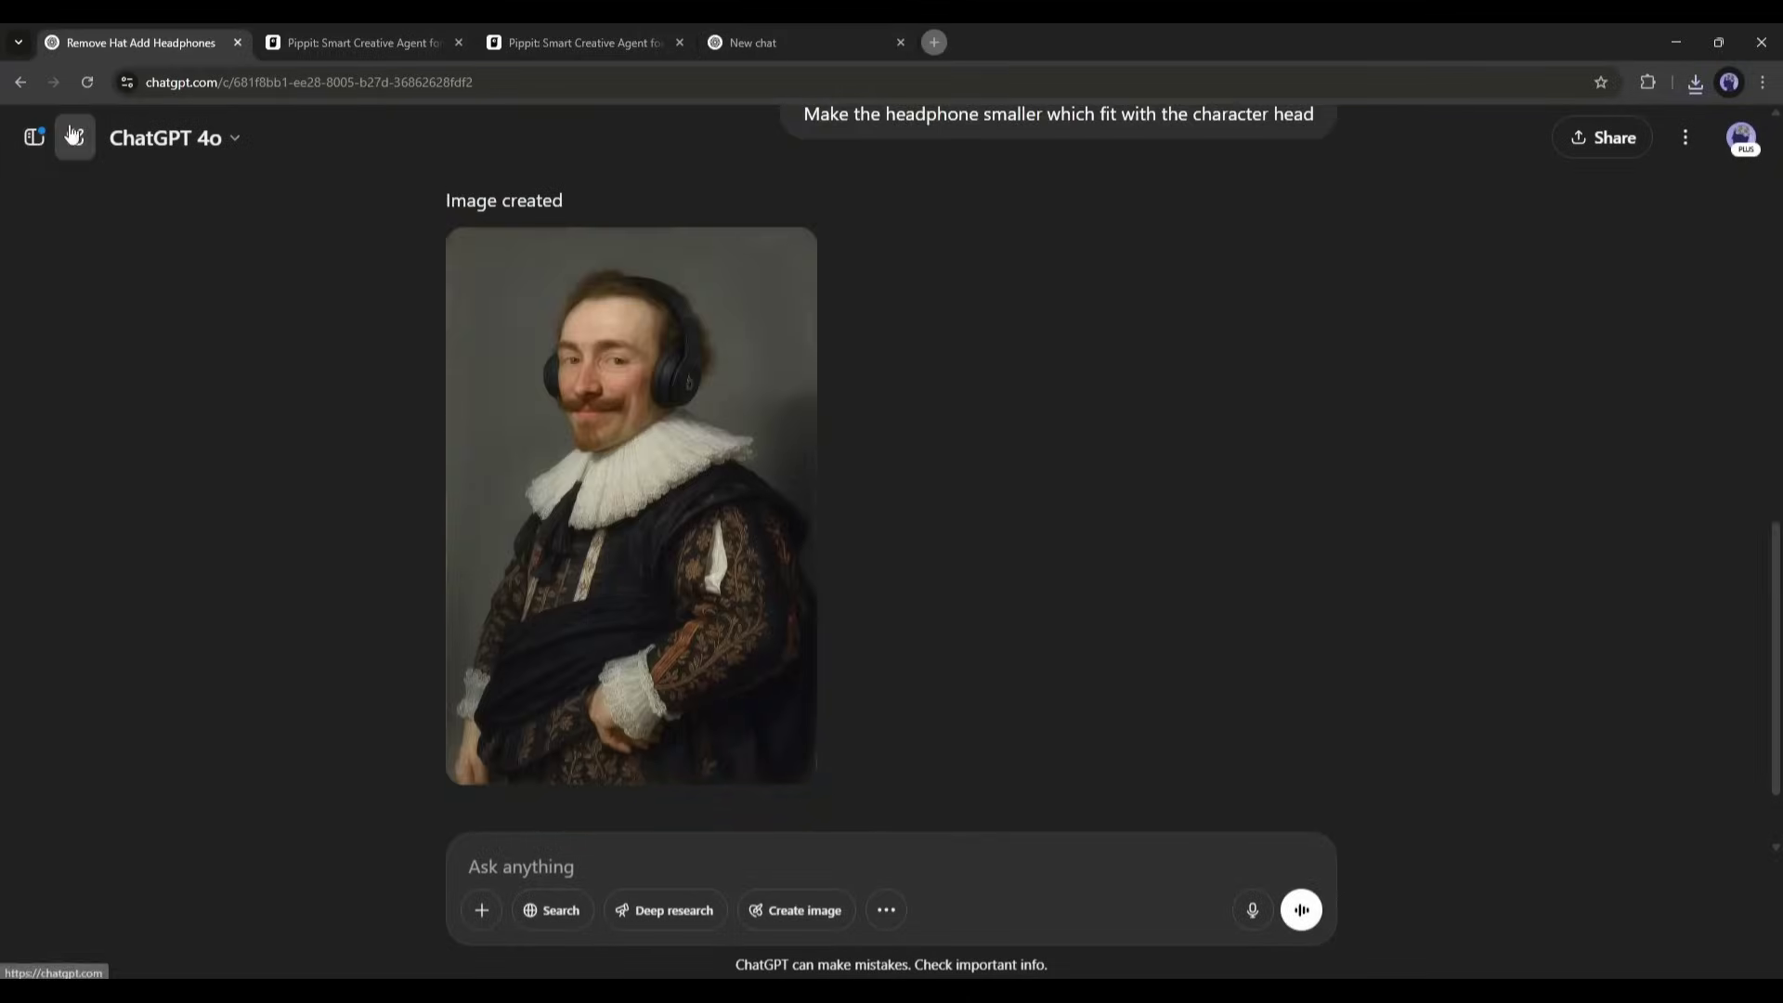
- In a new chat, request a very short four-line headphone promo script, then select its first two lines
{"action": "left_click", "coordinate": [74, 136]}
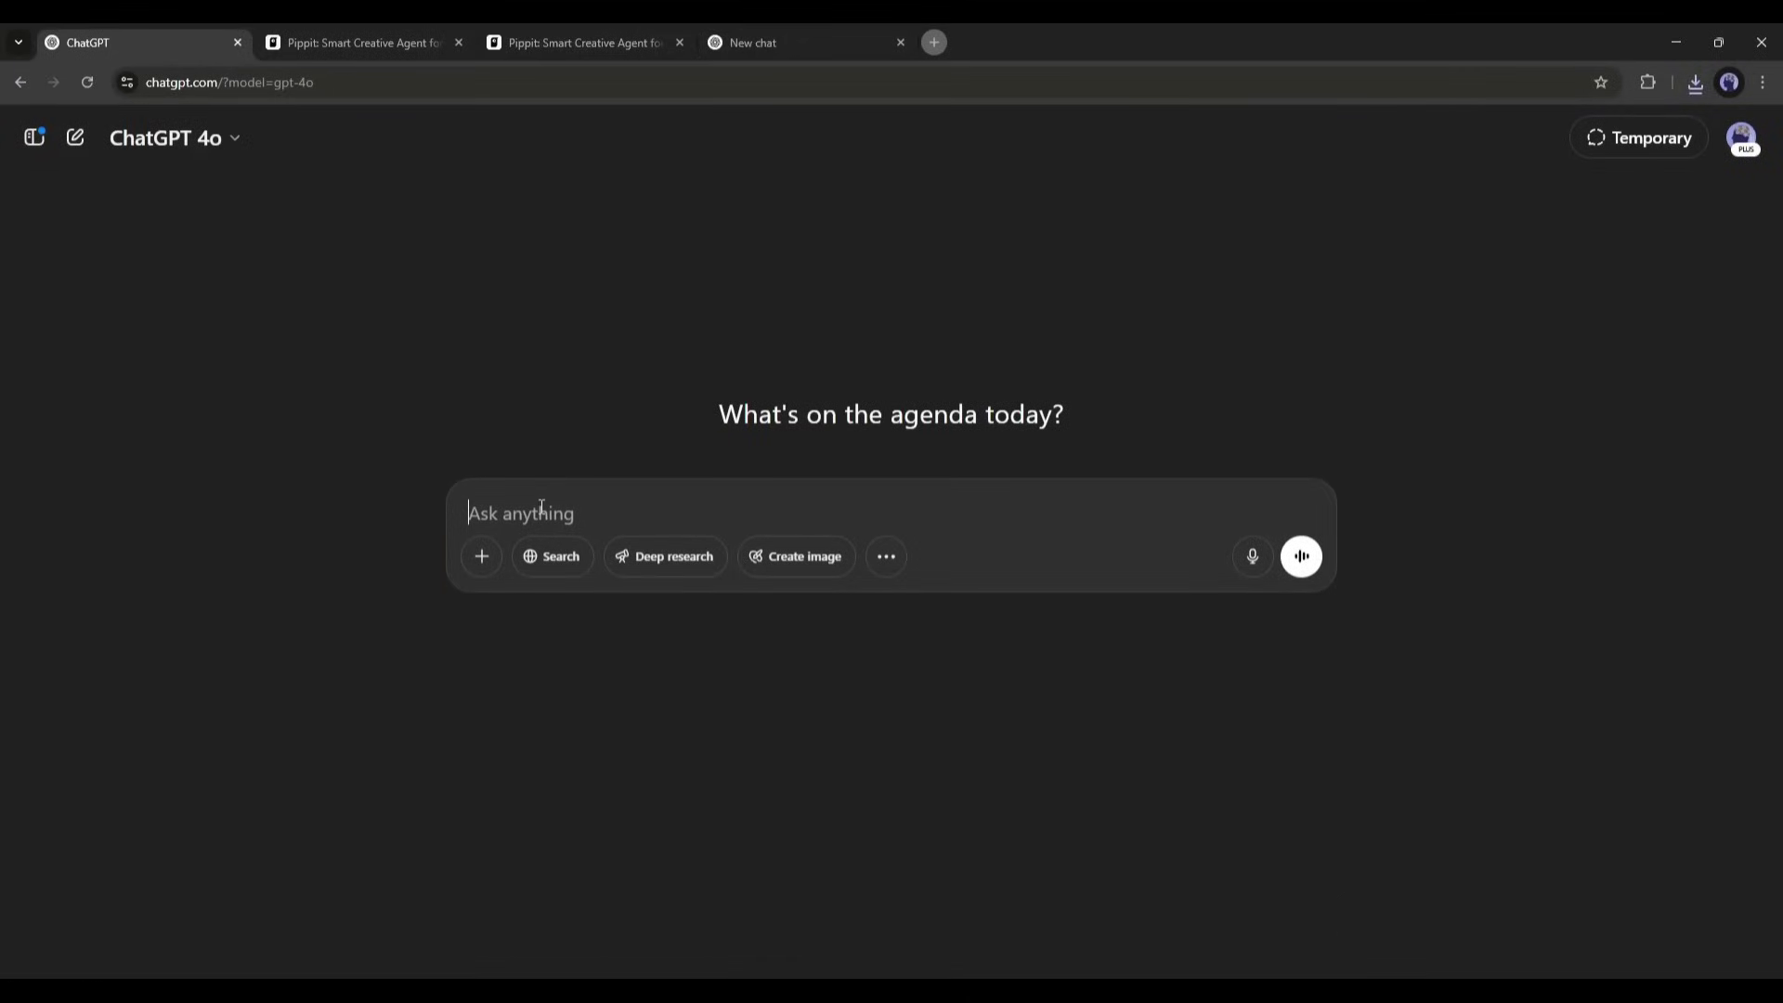
{"action": "type", "text": "Write a very short promotional script where a character is recommending a headphone to the audience"}
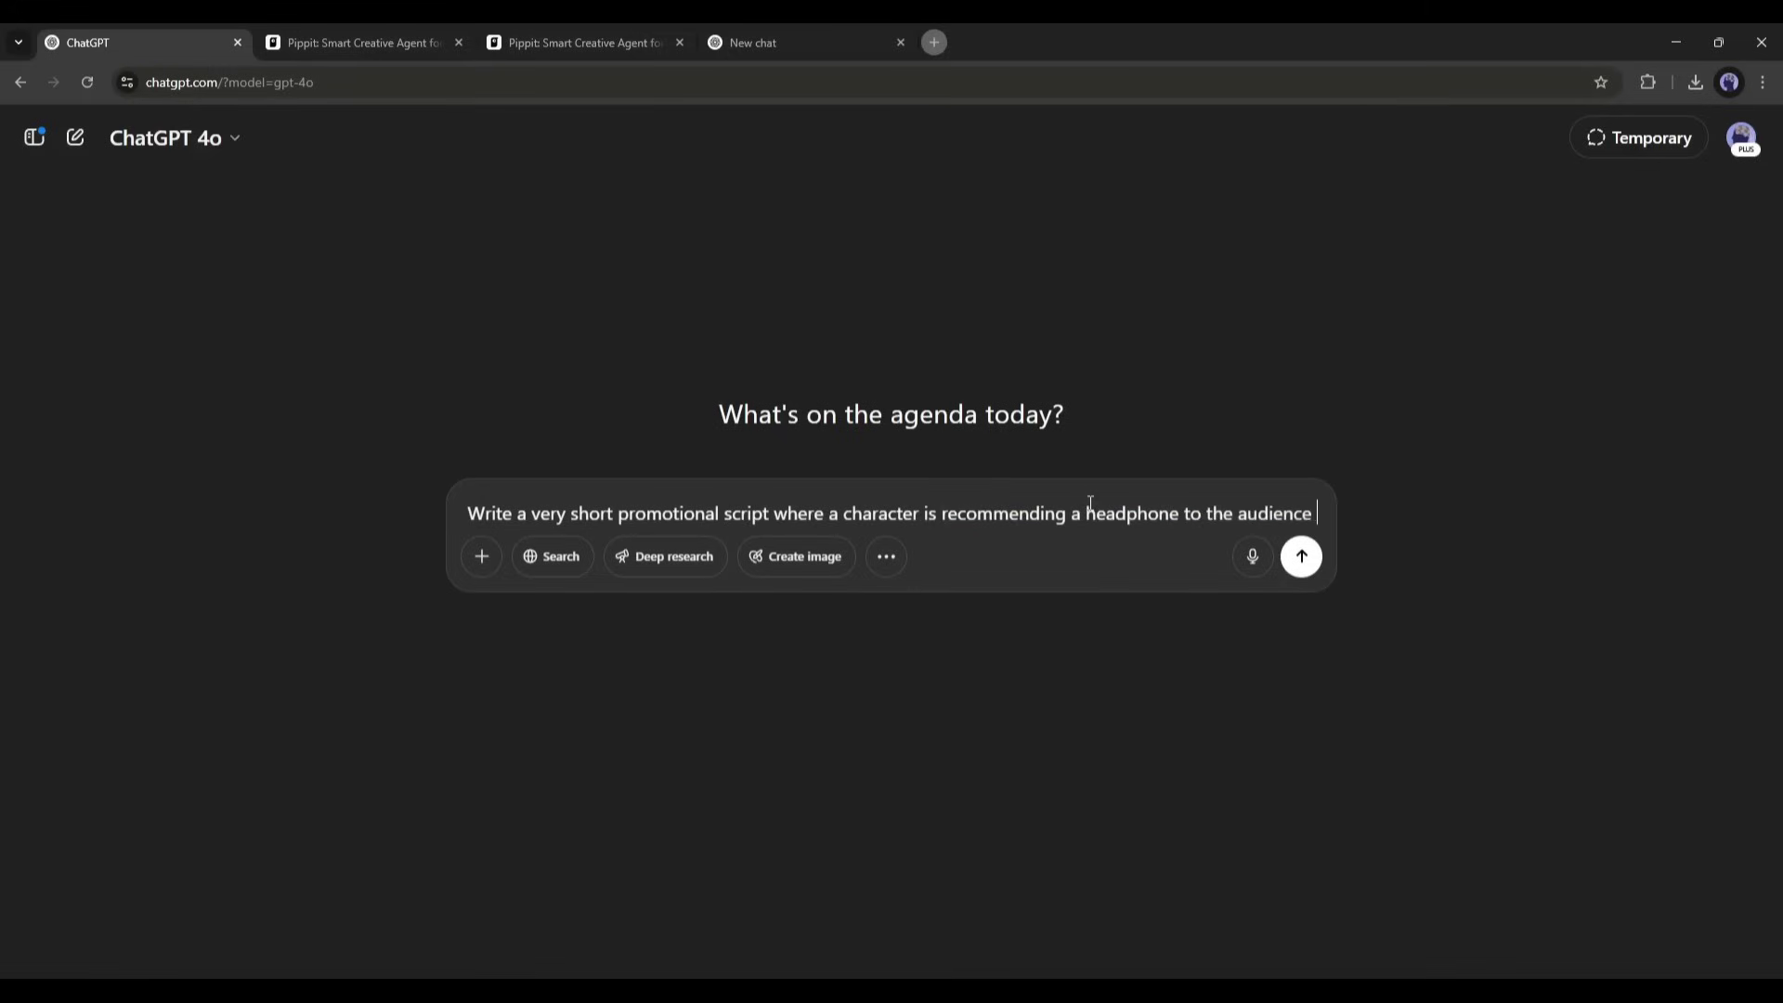
{"action": "type", "text": ". u"}
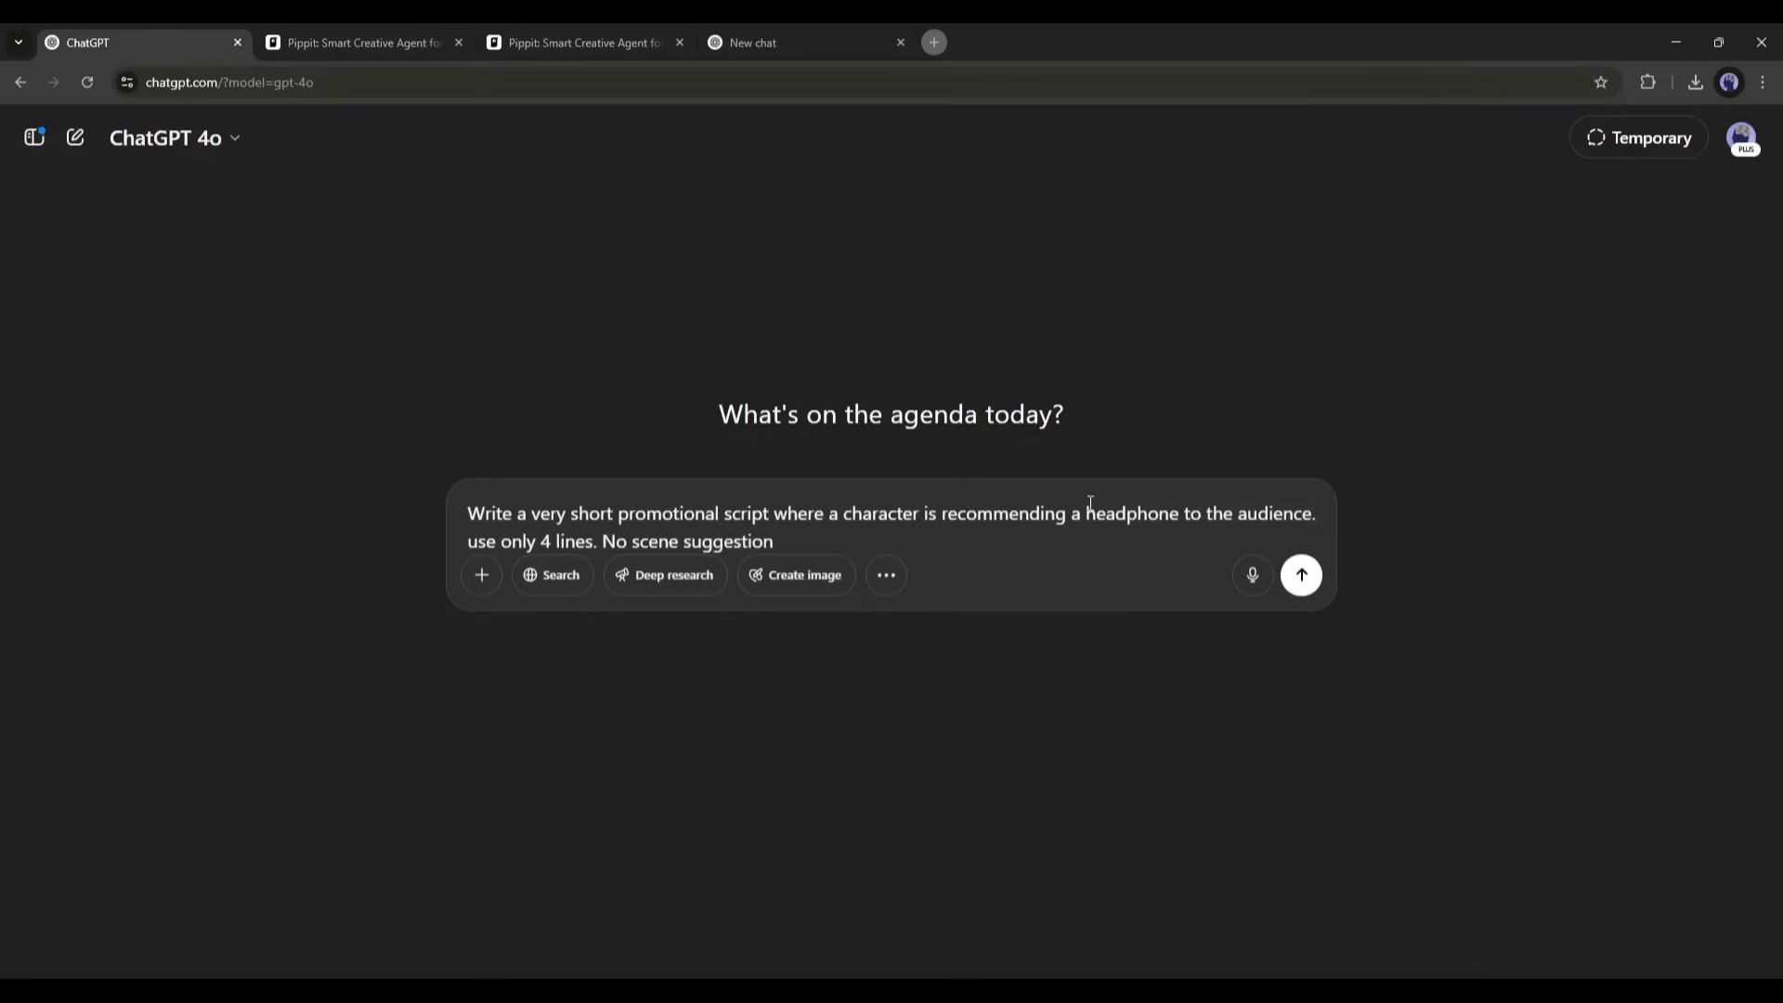
{"action": "type", "text": "."}
{"action": "key", "text": "Return"}
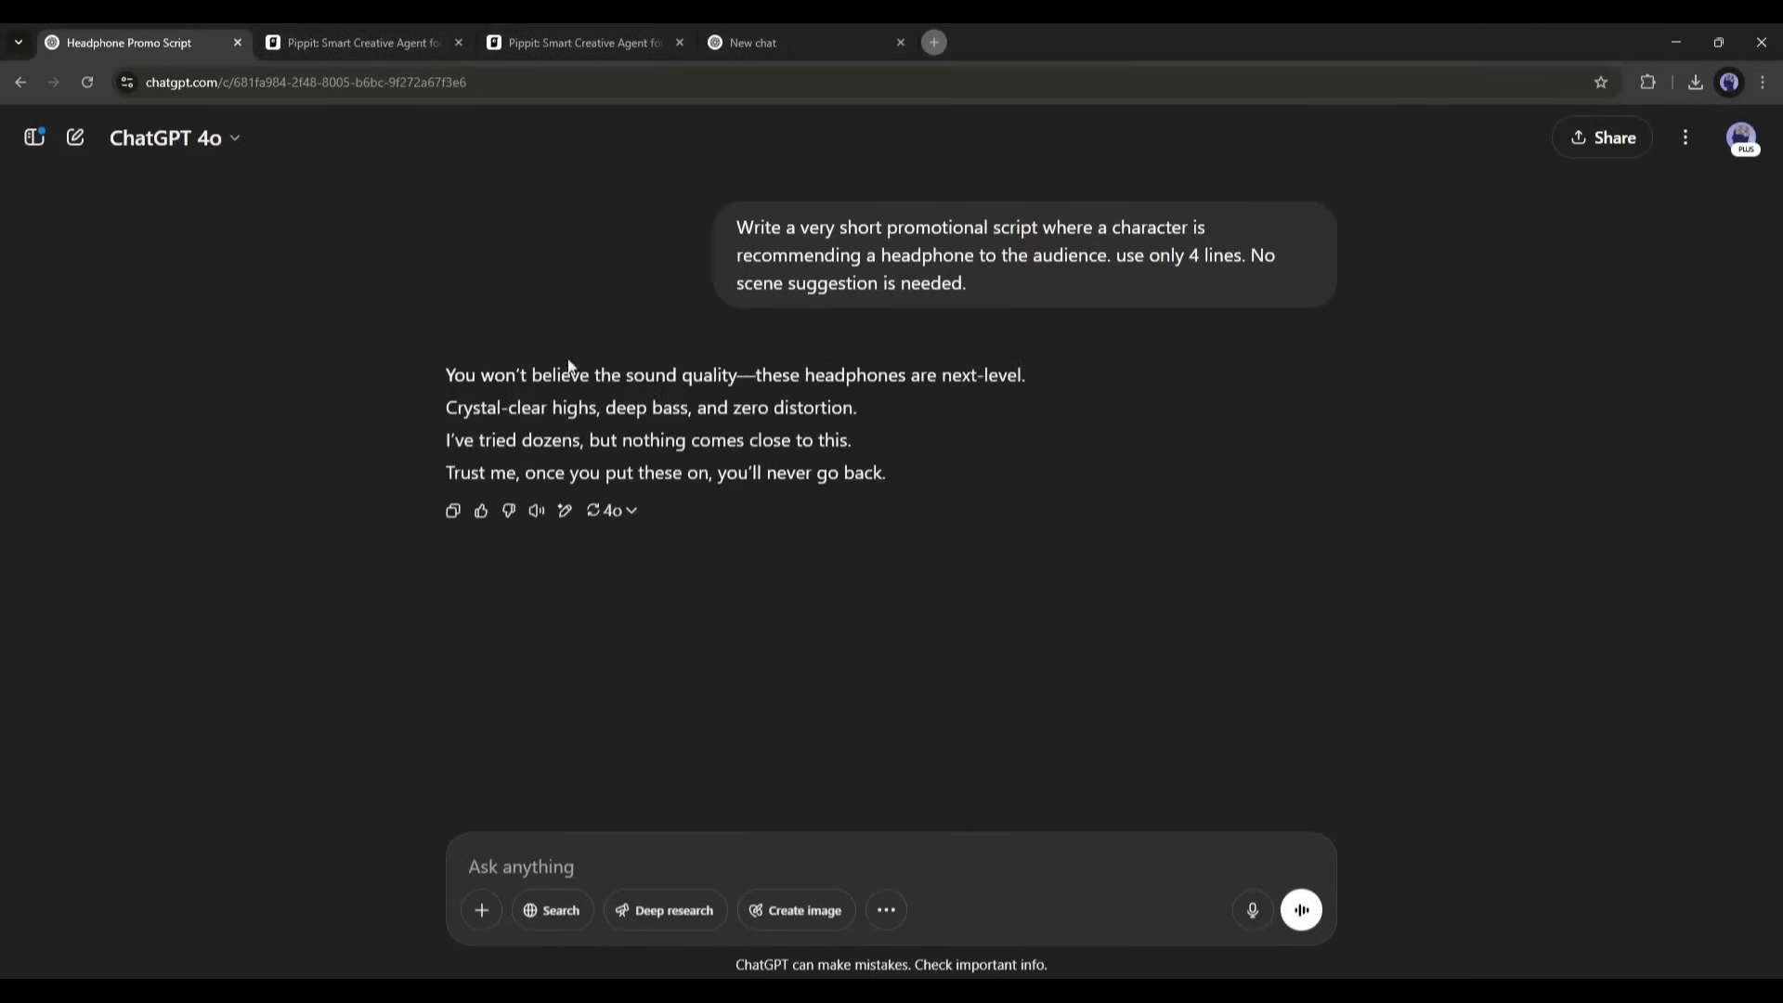
{"action": "left_click_drag", "start_coordinate": [439, 377], "coordinate": [1010, 375]}
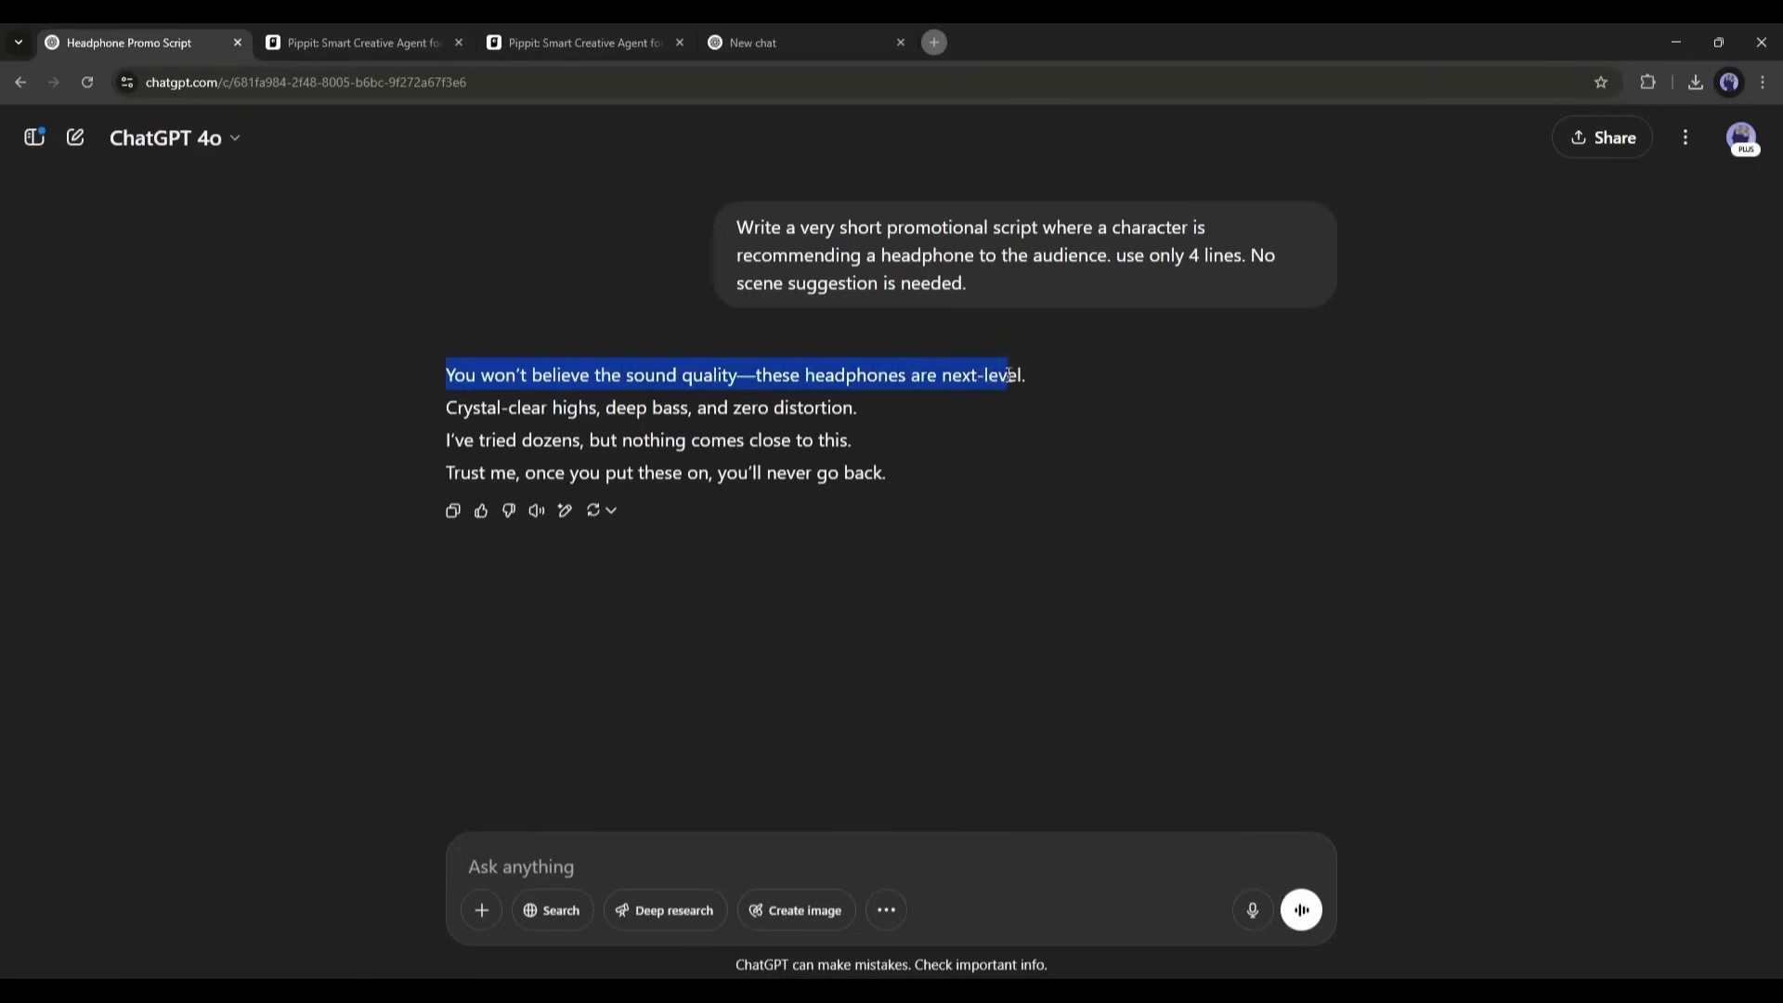
{"action": "left_click_drag", "start_coordinate": [444, 408], "coordinate": [889, 423]}
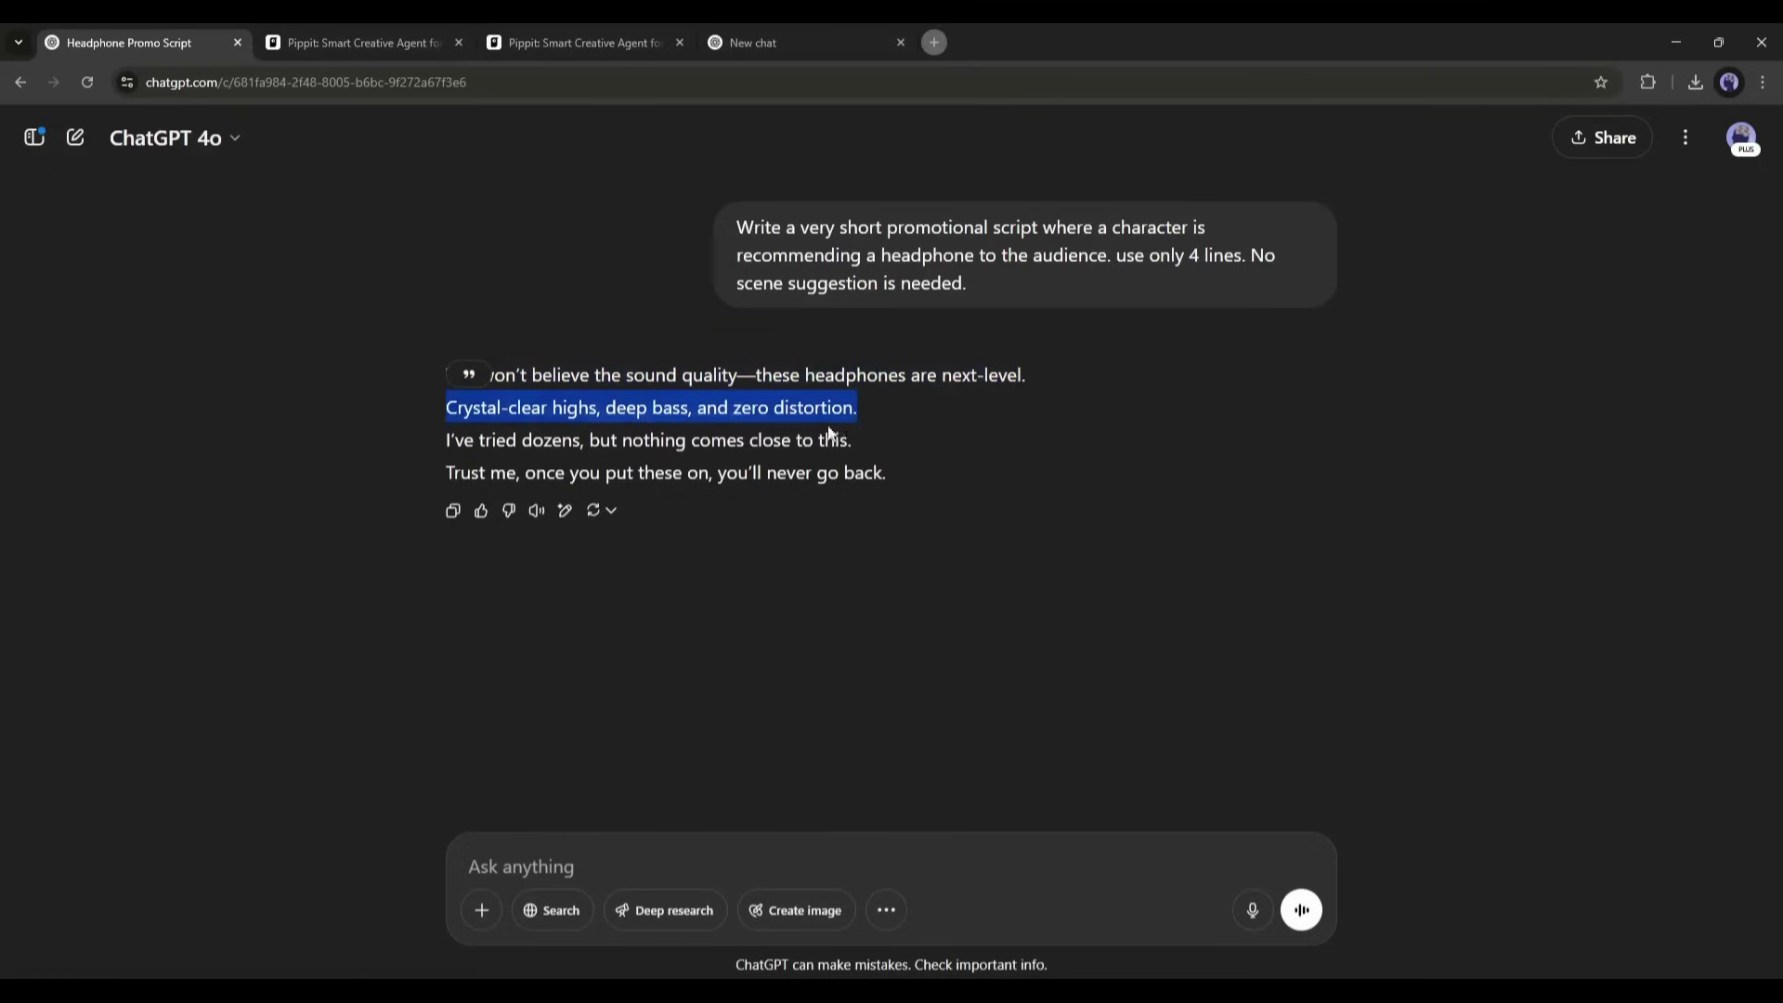
{"action": "left_click", "coordinate": [730, 417]}
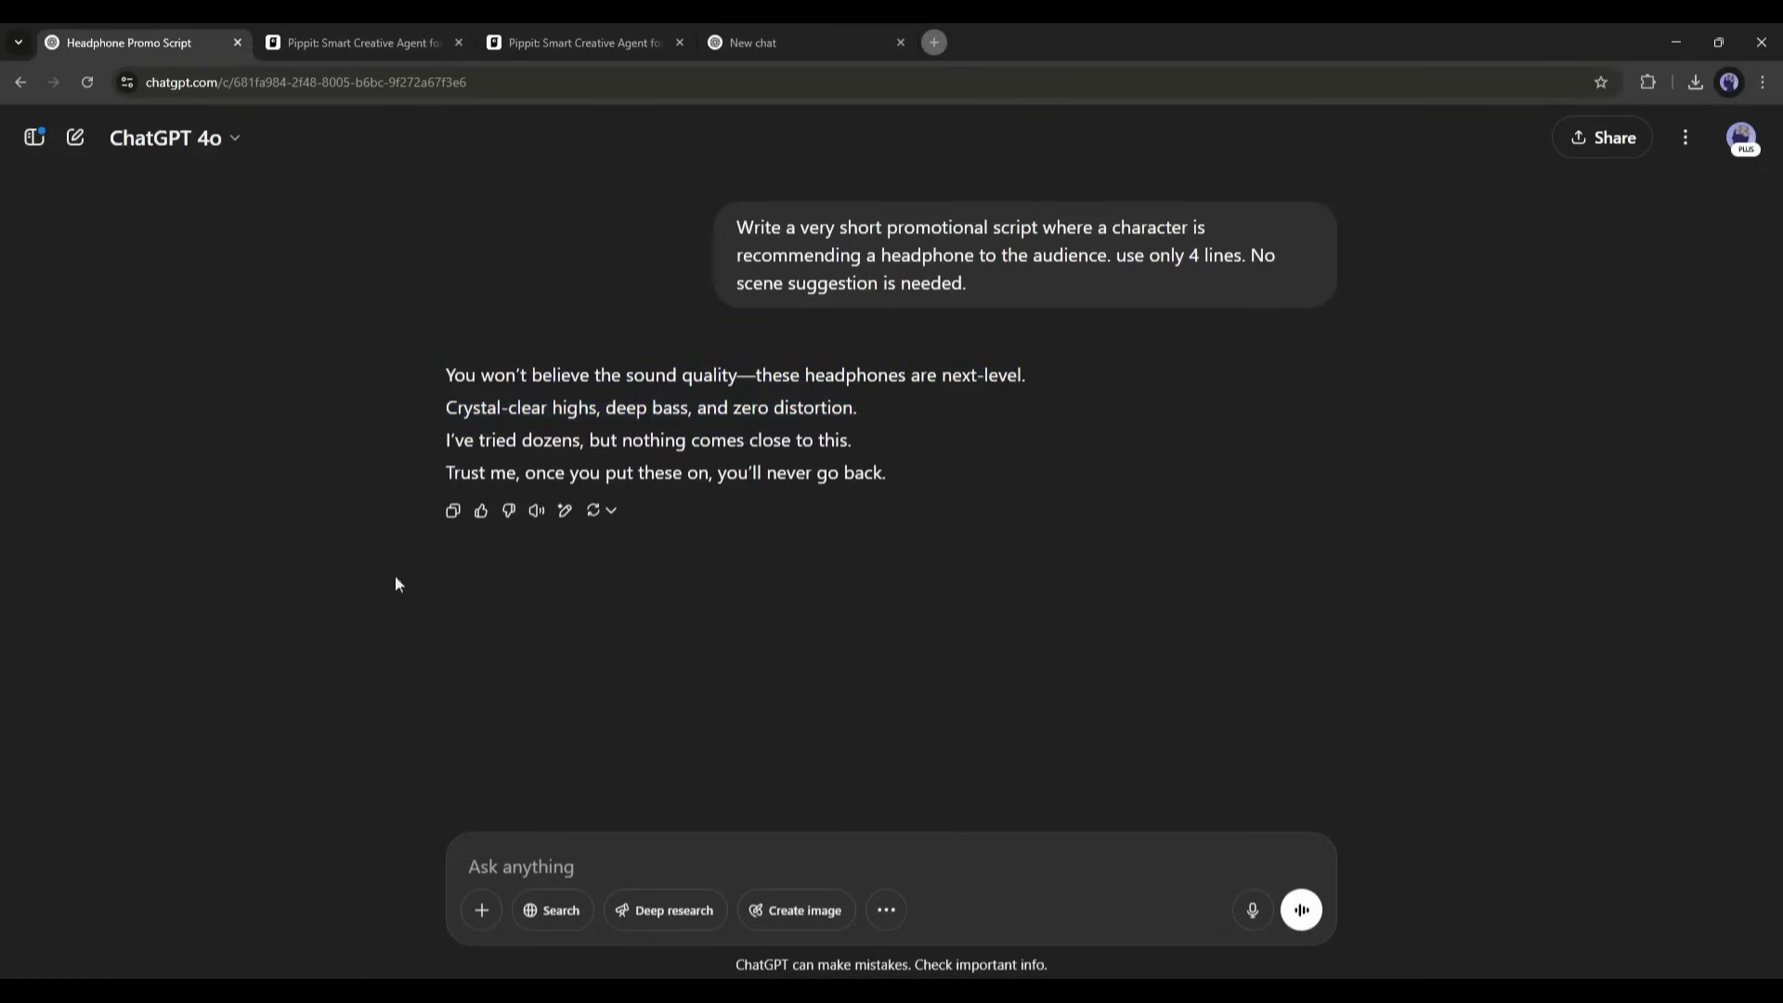
- Upload the Mona Lisa headphone photo, accept the crop and confirm owning the photo rights
{"action": "left_click", "coordinate": [536, 39]}
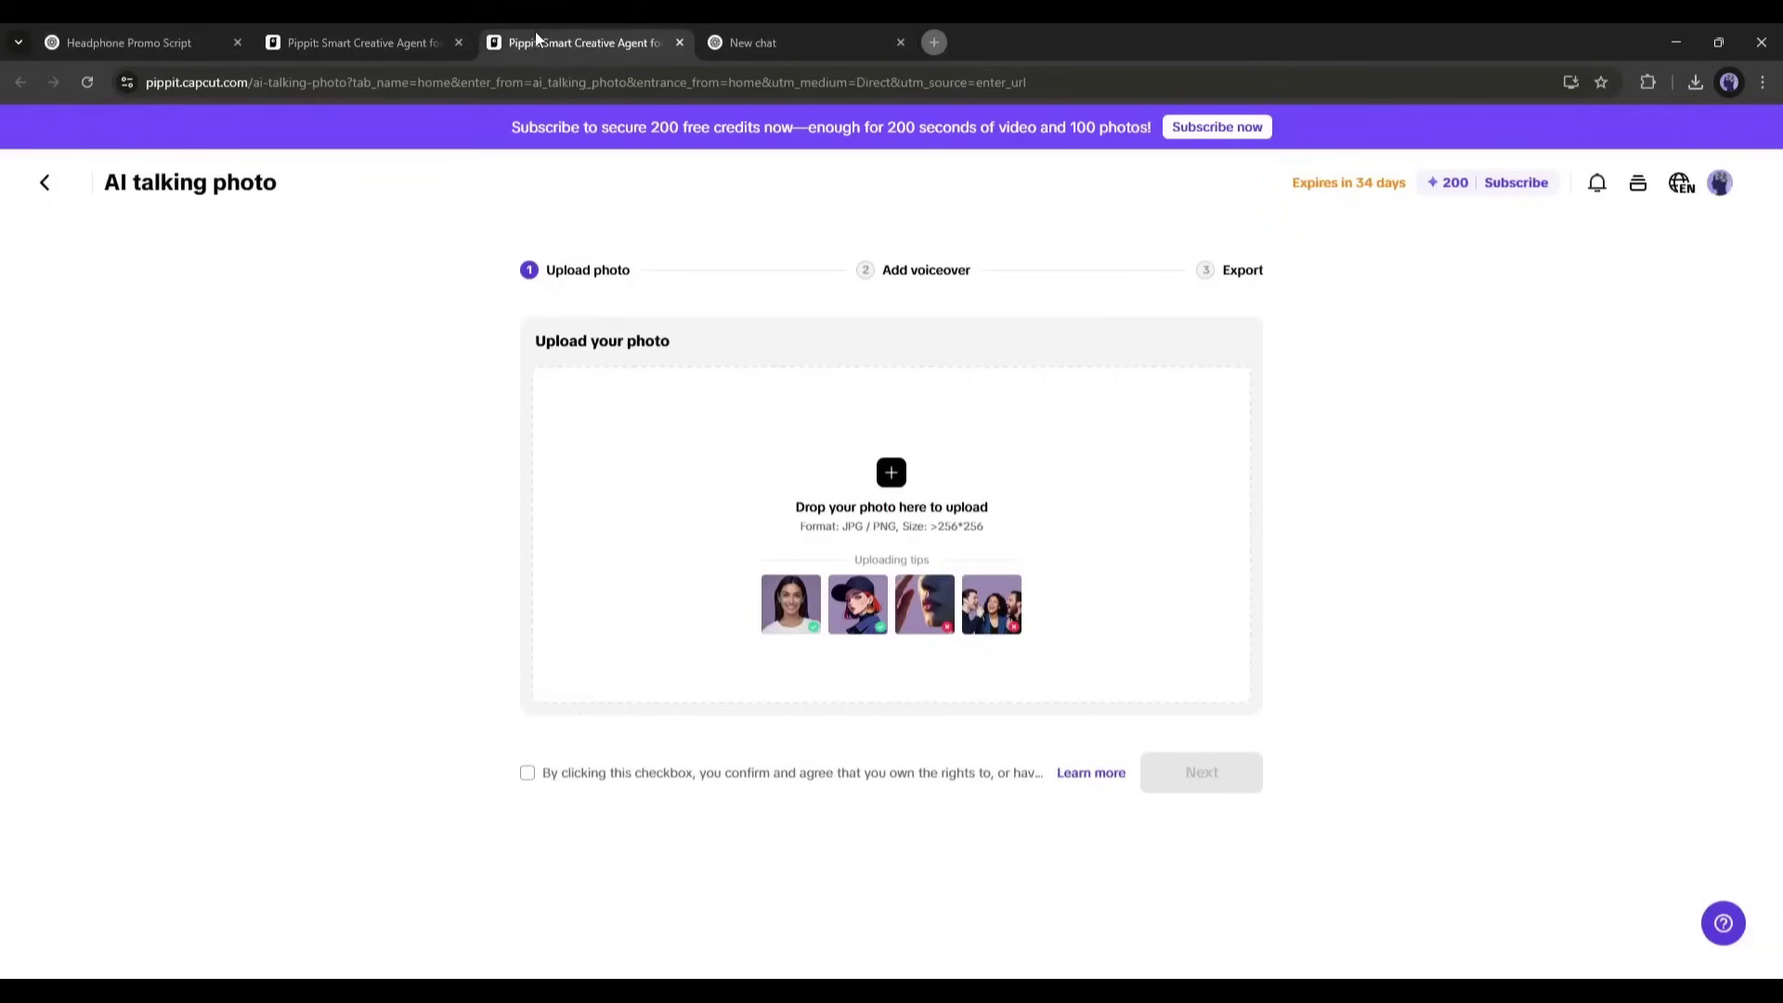
{"action": "left_click", "coordinate": [891, 472]}
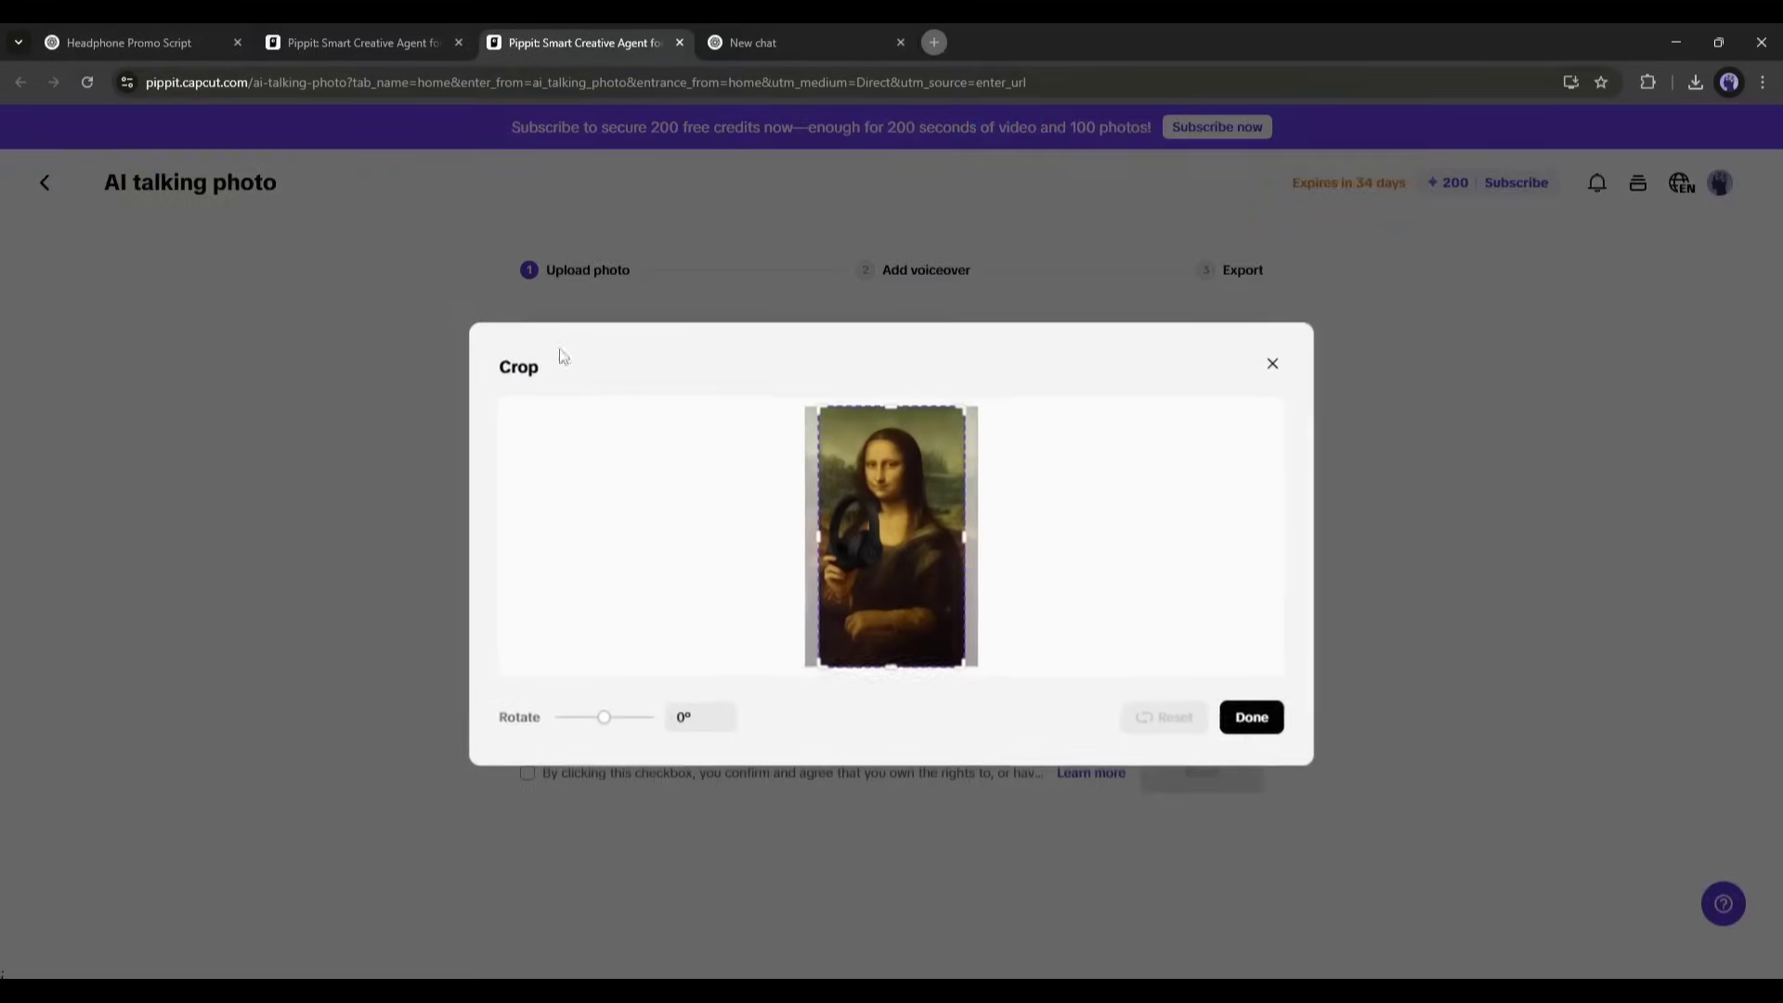
{"action": "left_click", "coordinate": [1254, 718]}
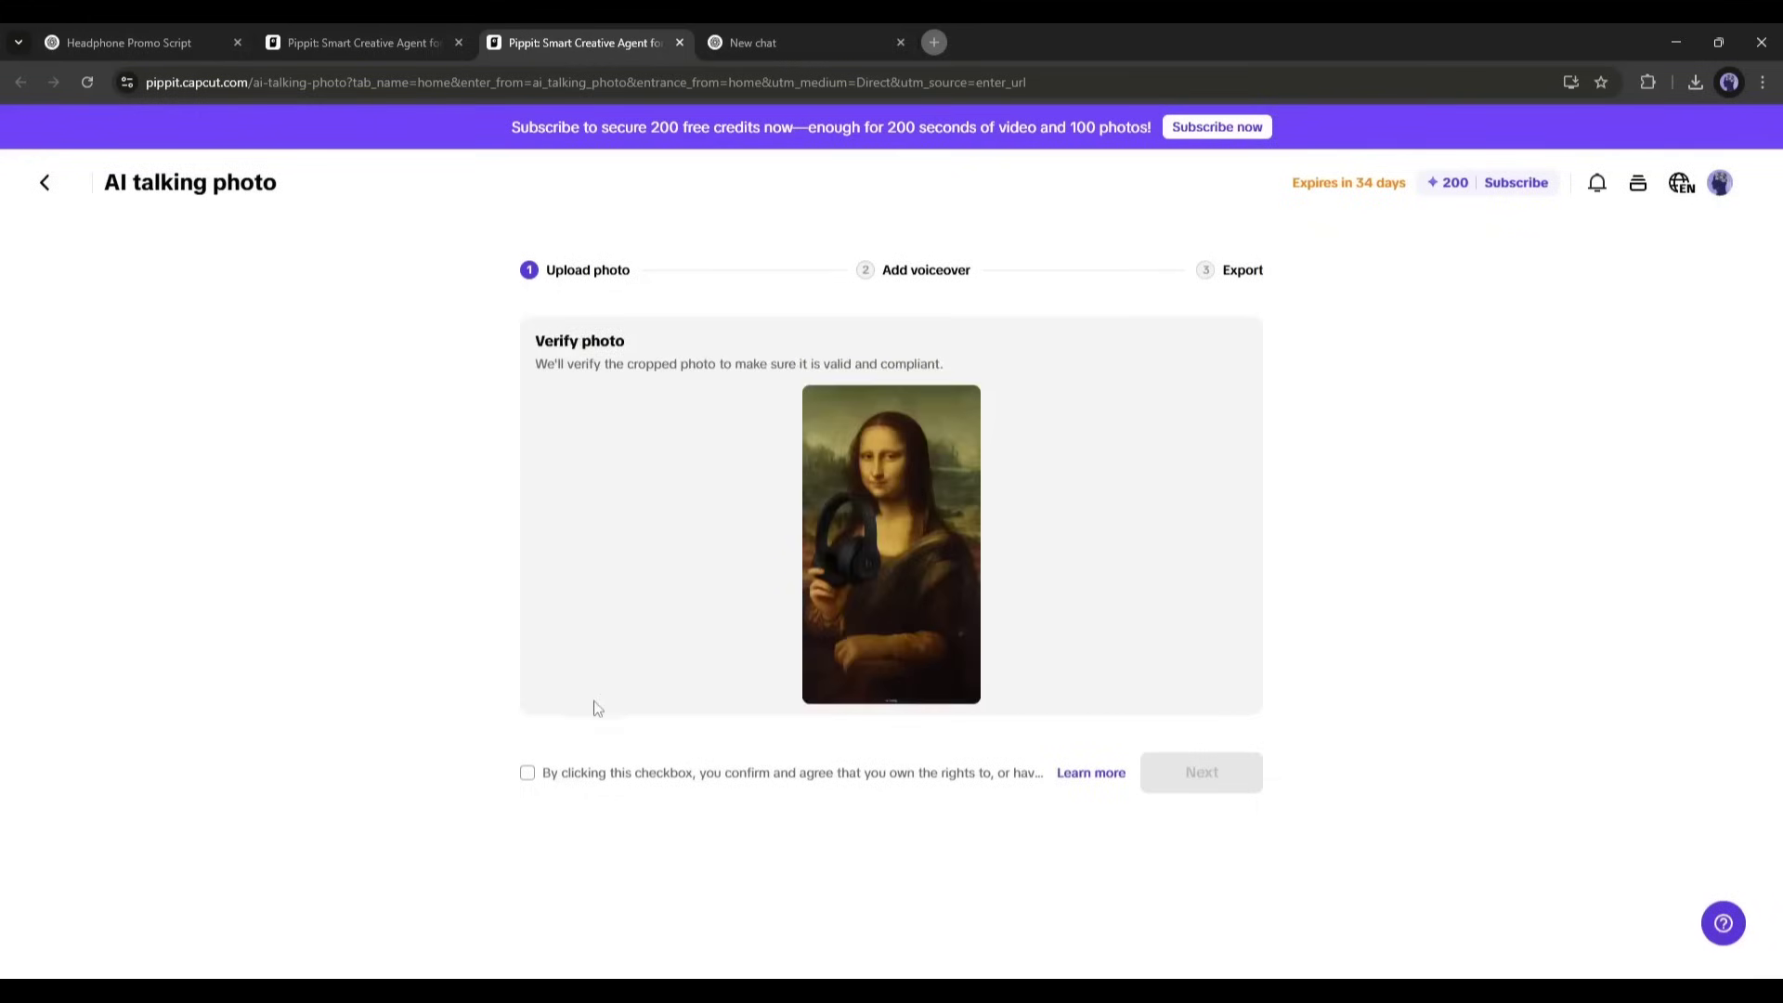
{"action": "left_click", "coordinate": [528, 774]}
{"action": "left_click", "coordinate": [1249, 778]}
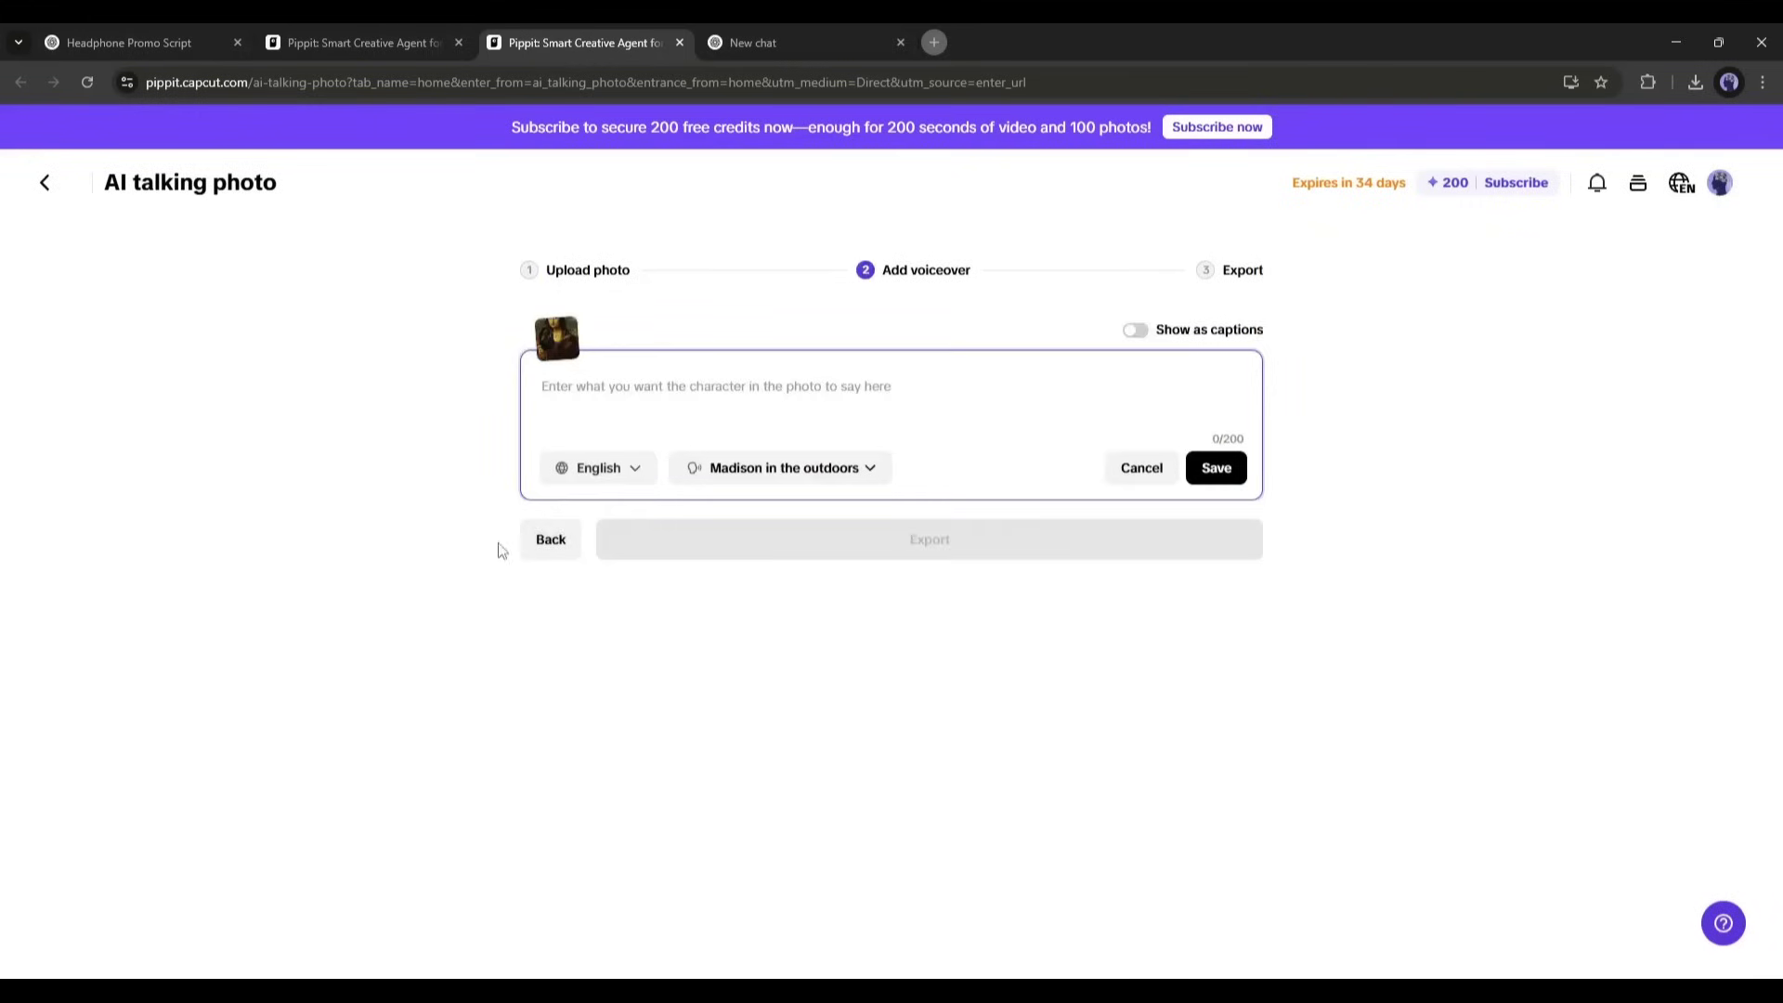
- Copy the first script line from ChatGPT and paste it as the clip's spoken text
{"action": "left_click", "coordinate": [215, 29]}
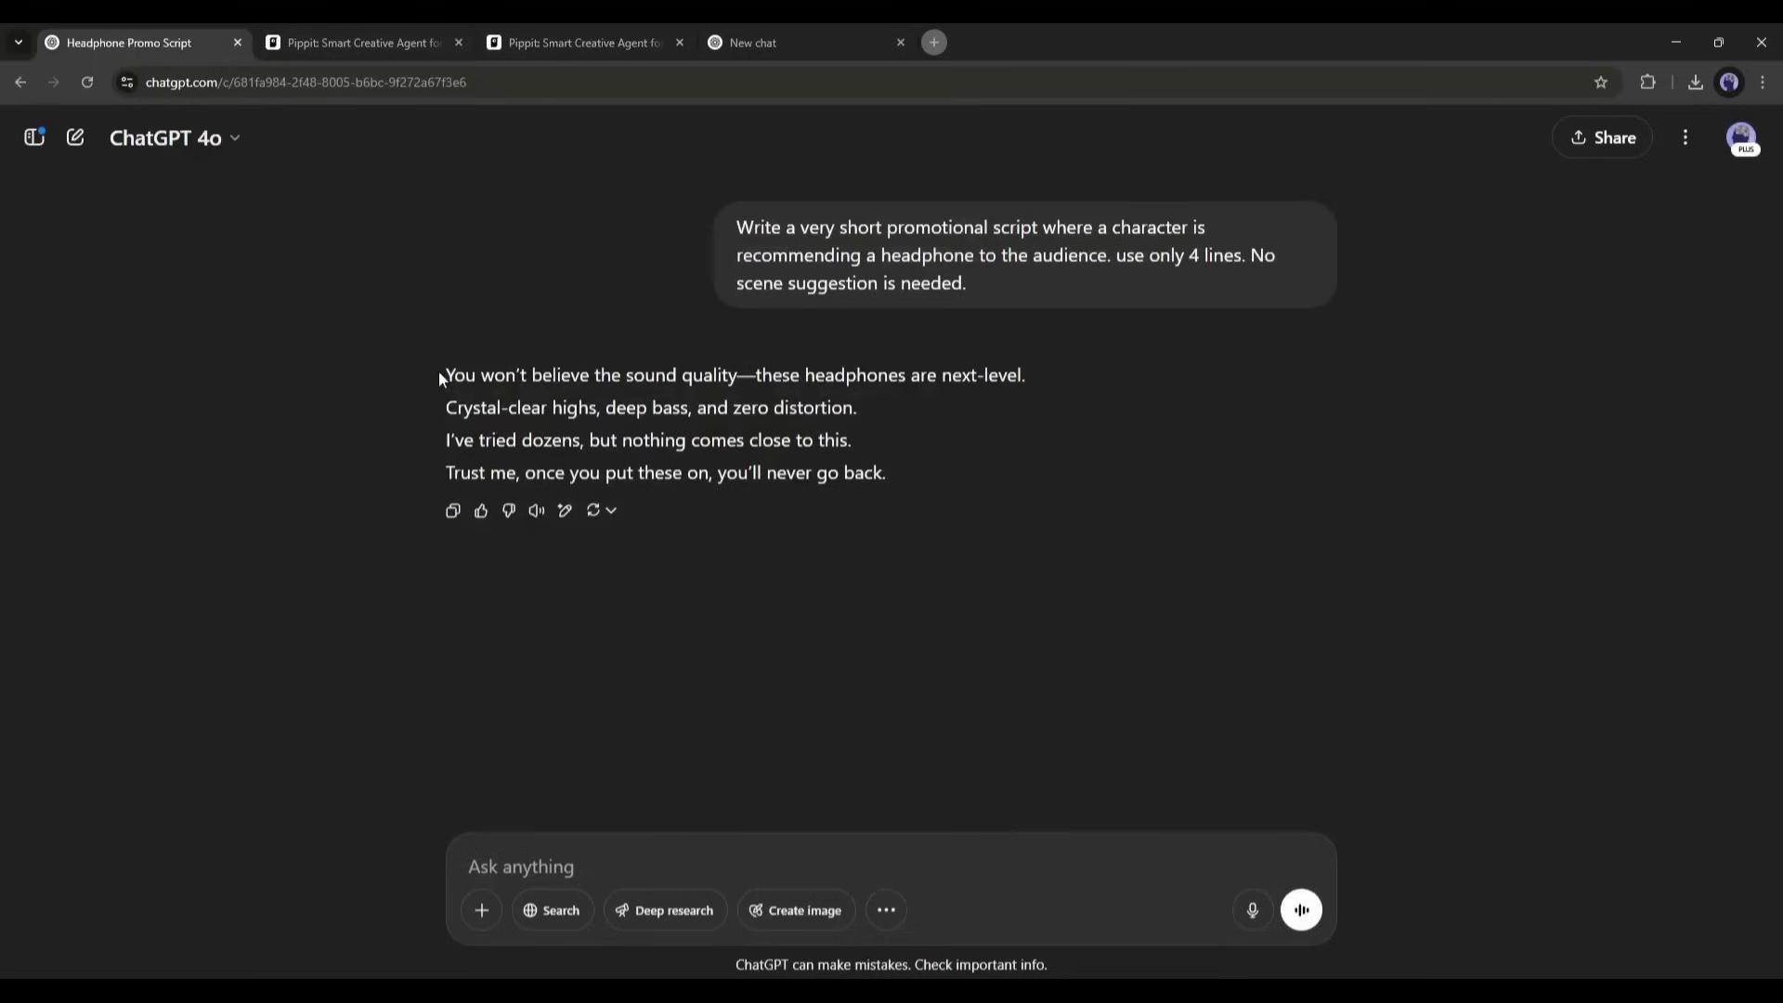
{"action": "left_click_drag", "start_coordinate": [440, 375], "coordinate": [1025, 375]}
{"action": "key", "text": "ctrl+c"}
{"action": "key", "text": "ctrl+3"}
{"action": "left_click", "coordinate": [1249, 473]}
{"action": "key", "text": "ctrl+v"}
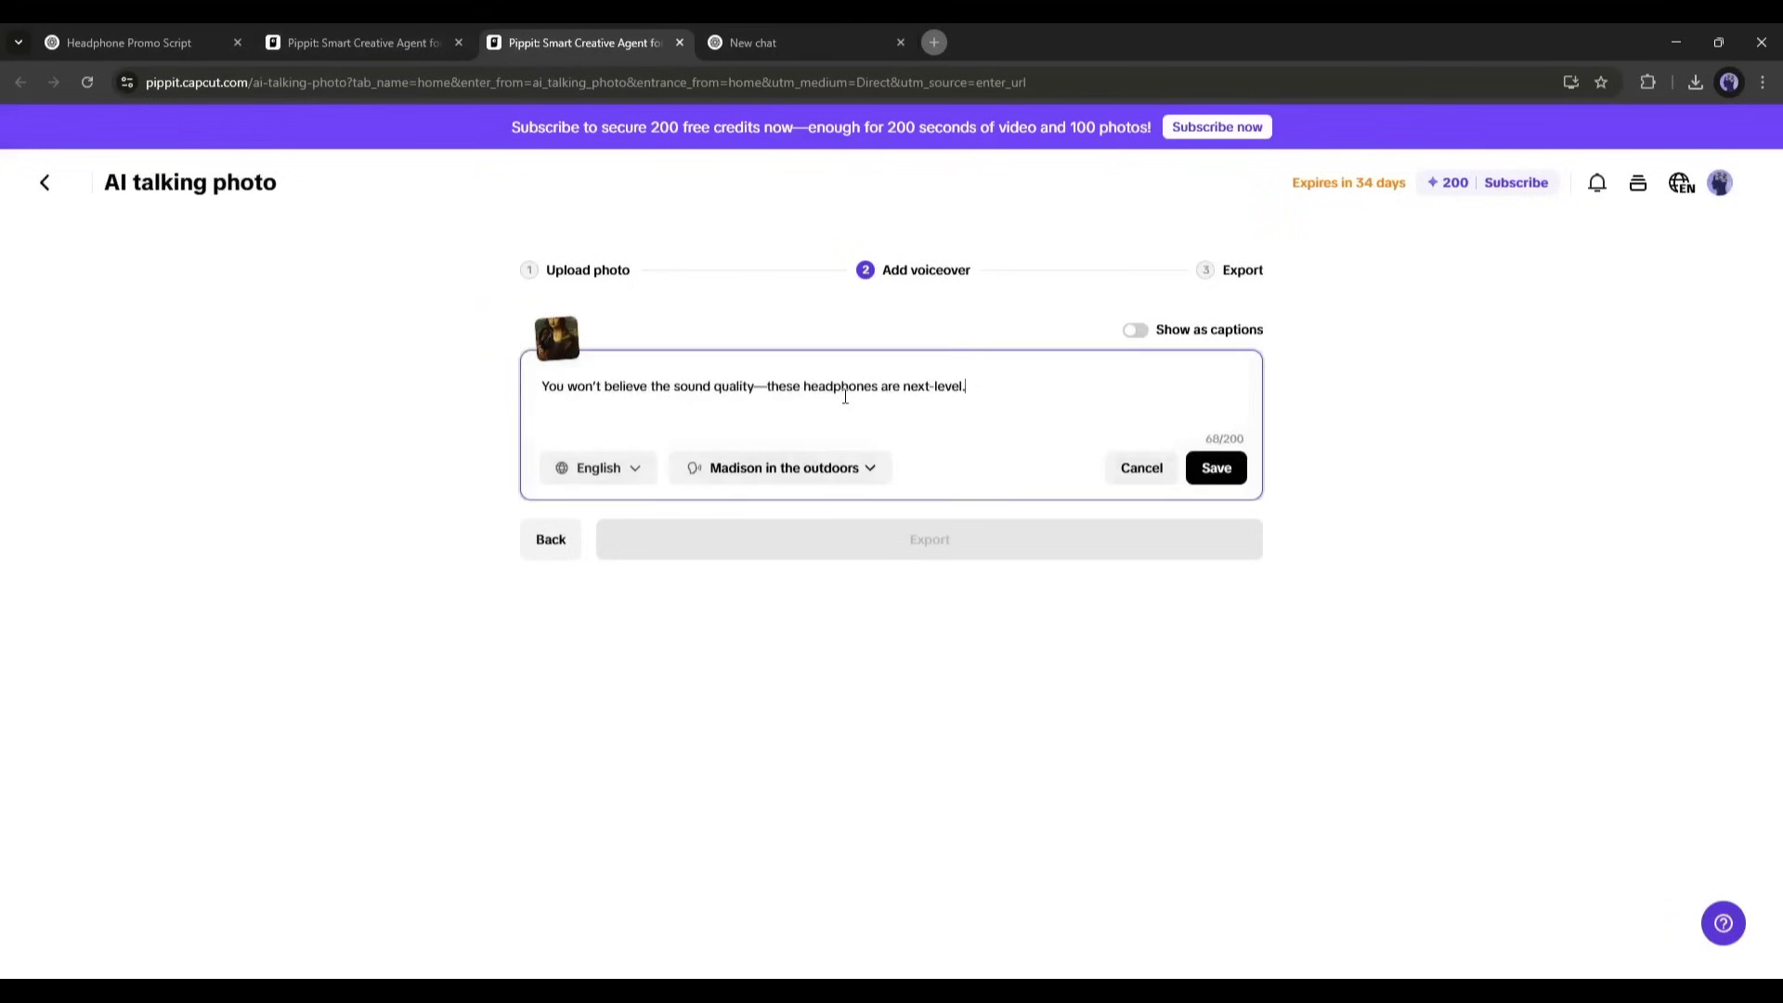
- Choose a Madison voice and turn on captions for the speech
{"action": "left_click", "coordinate": [599, 469]}
{"action": "left_click", "coordinate": [600, 517]}
{"action": "left_click", "coordinate": [781, 468]}
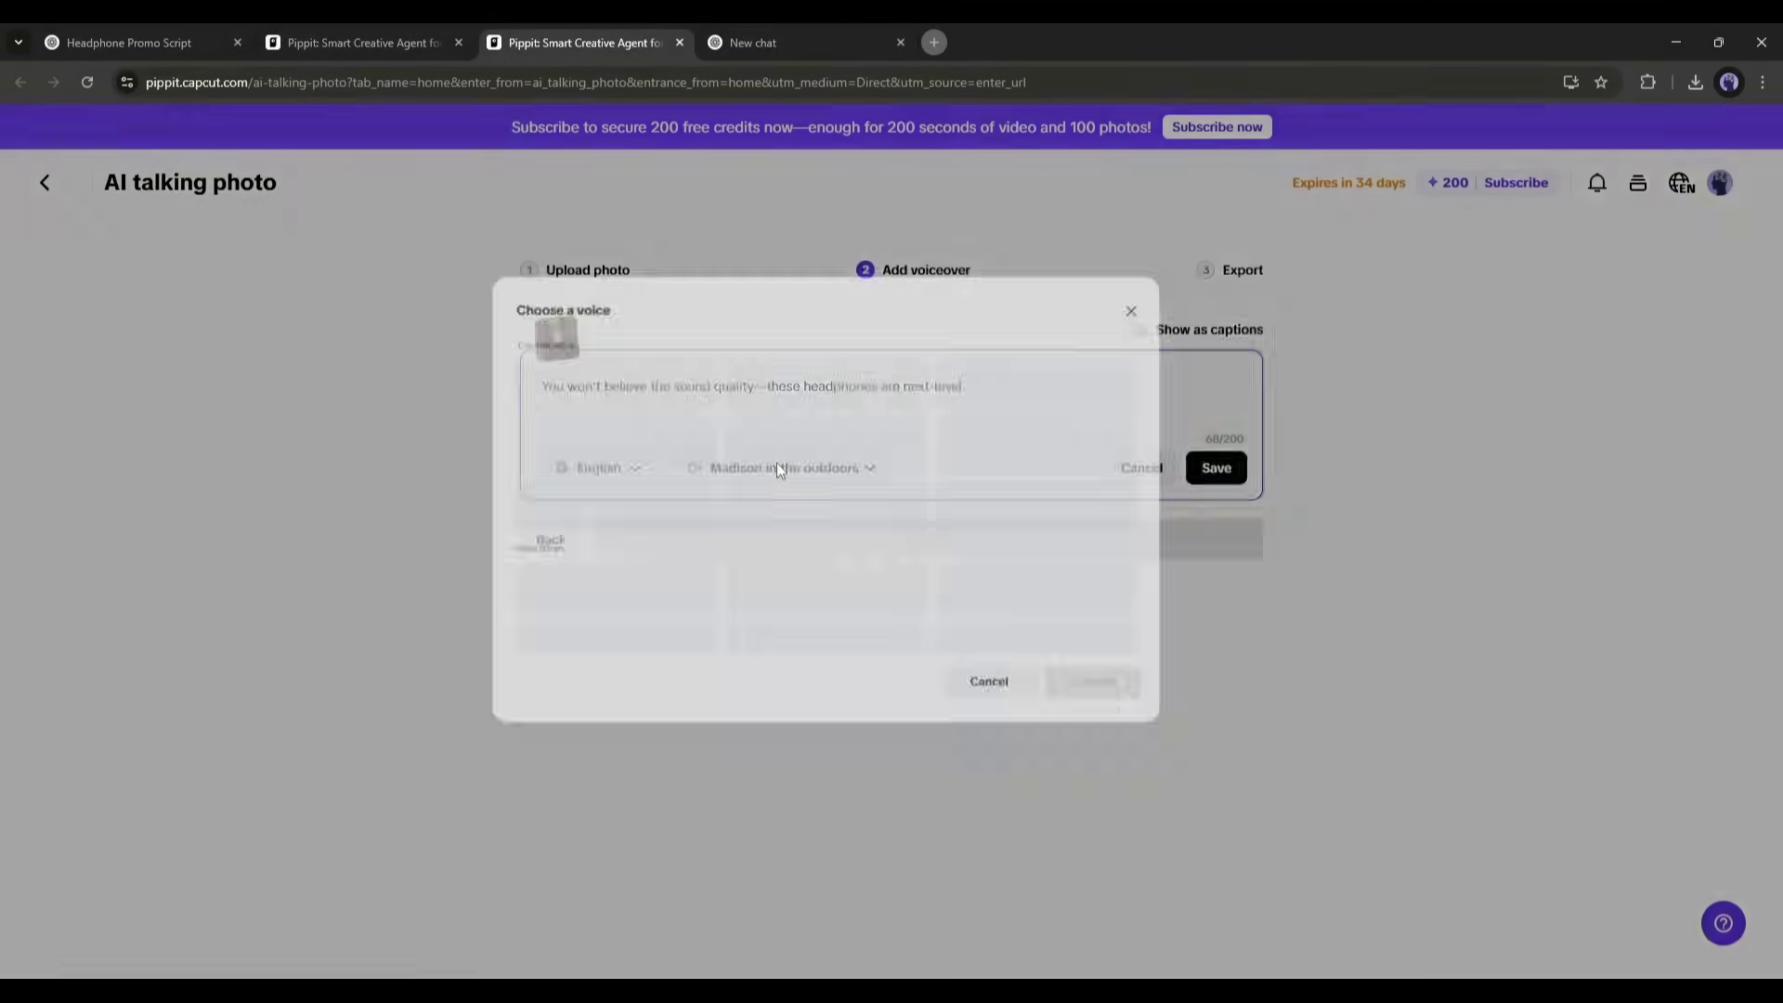
{"action": "left_click", "coordinate": [891, 517]}
{"action": "left_click", "coordinate": [1222, 772]}
- Export the Mona Lisa talking clip under the name Add 1 and download it
{"action": "left_click", "coordinate": [1217, 468]}
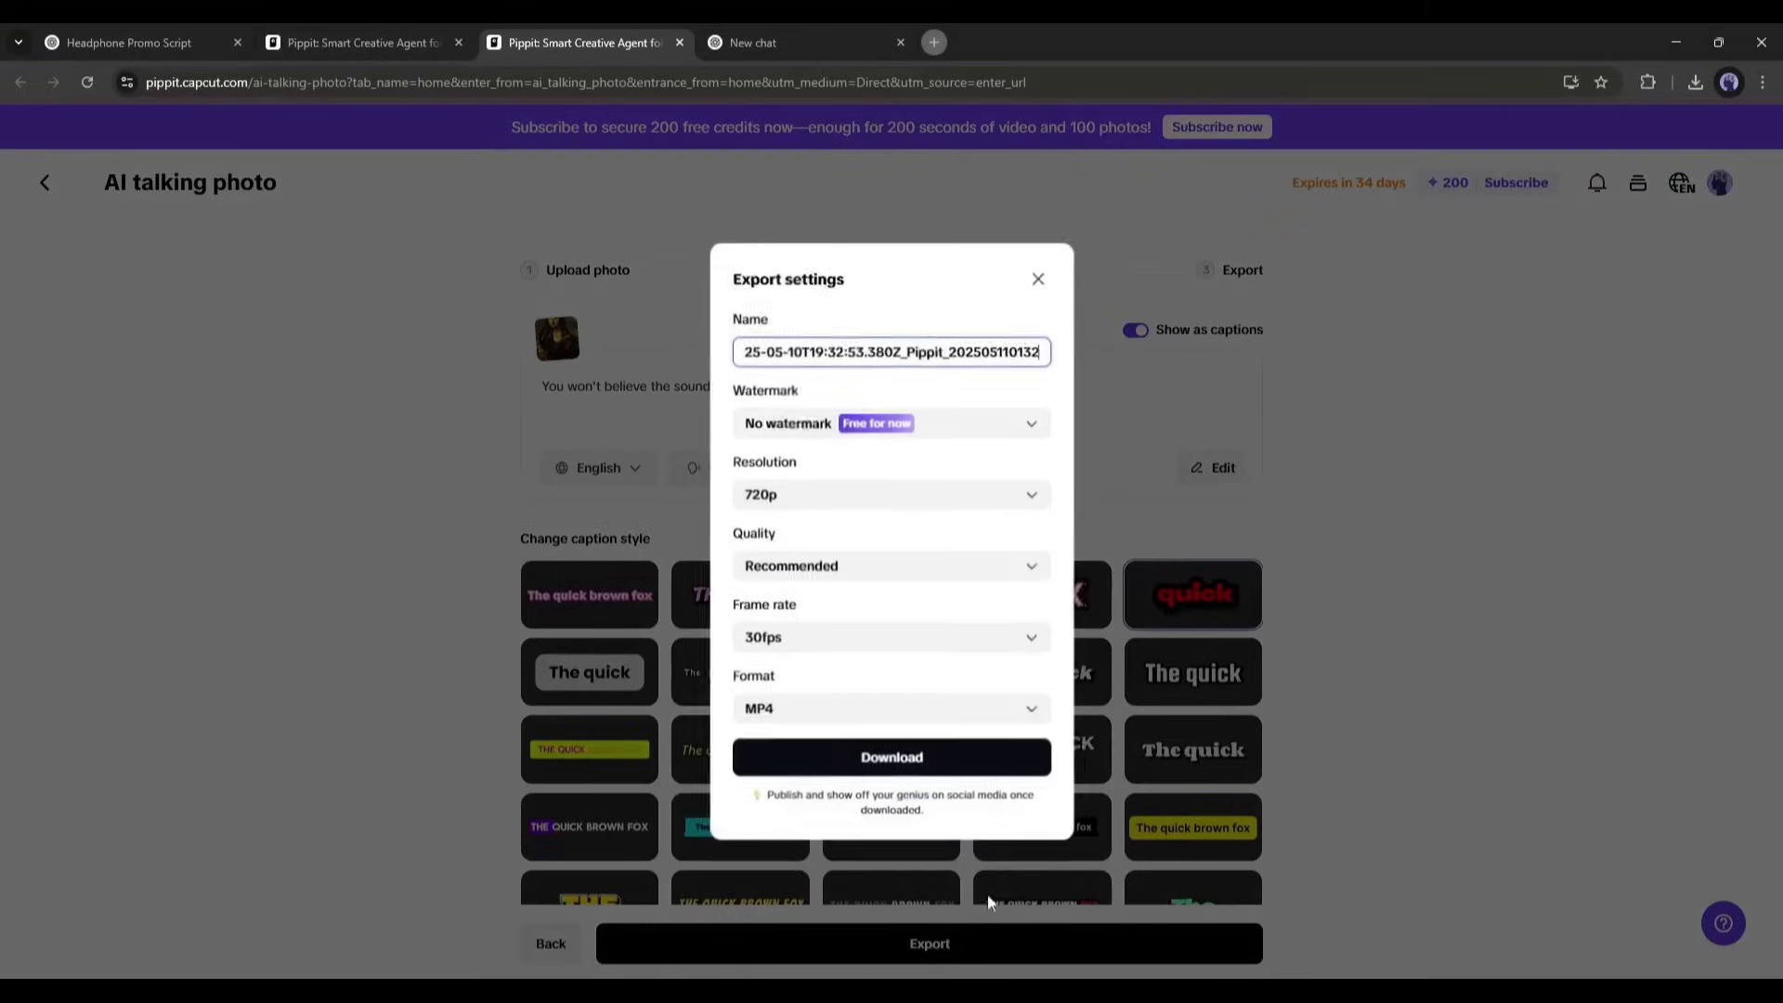
{"action": "key", "text": "ctrl+a"}
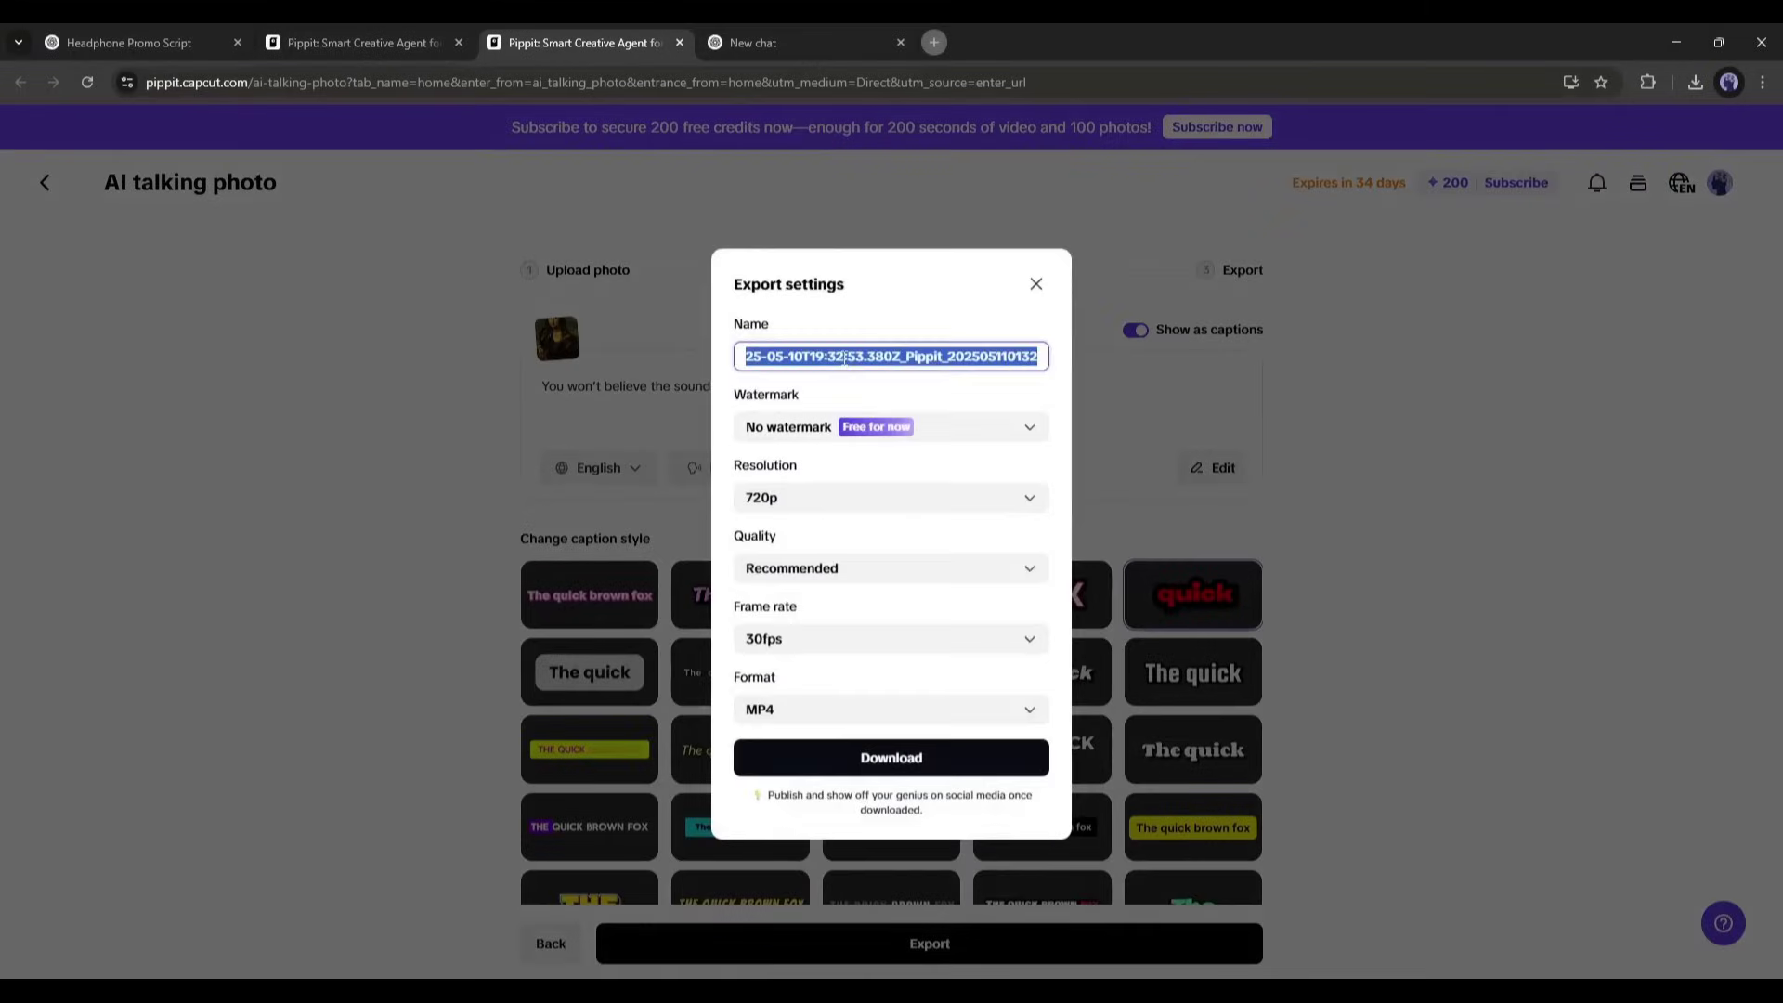
{"action": "type", "text": "Add t"}
{"action": "left_click", "coordinate": [837, 752]}
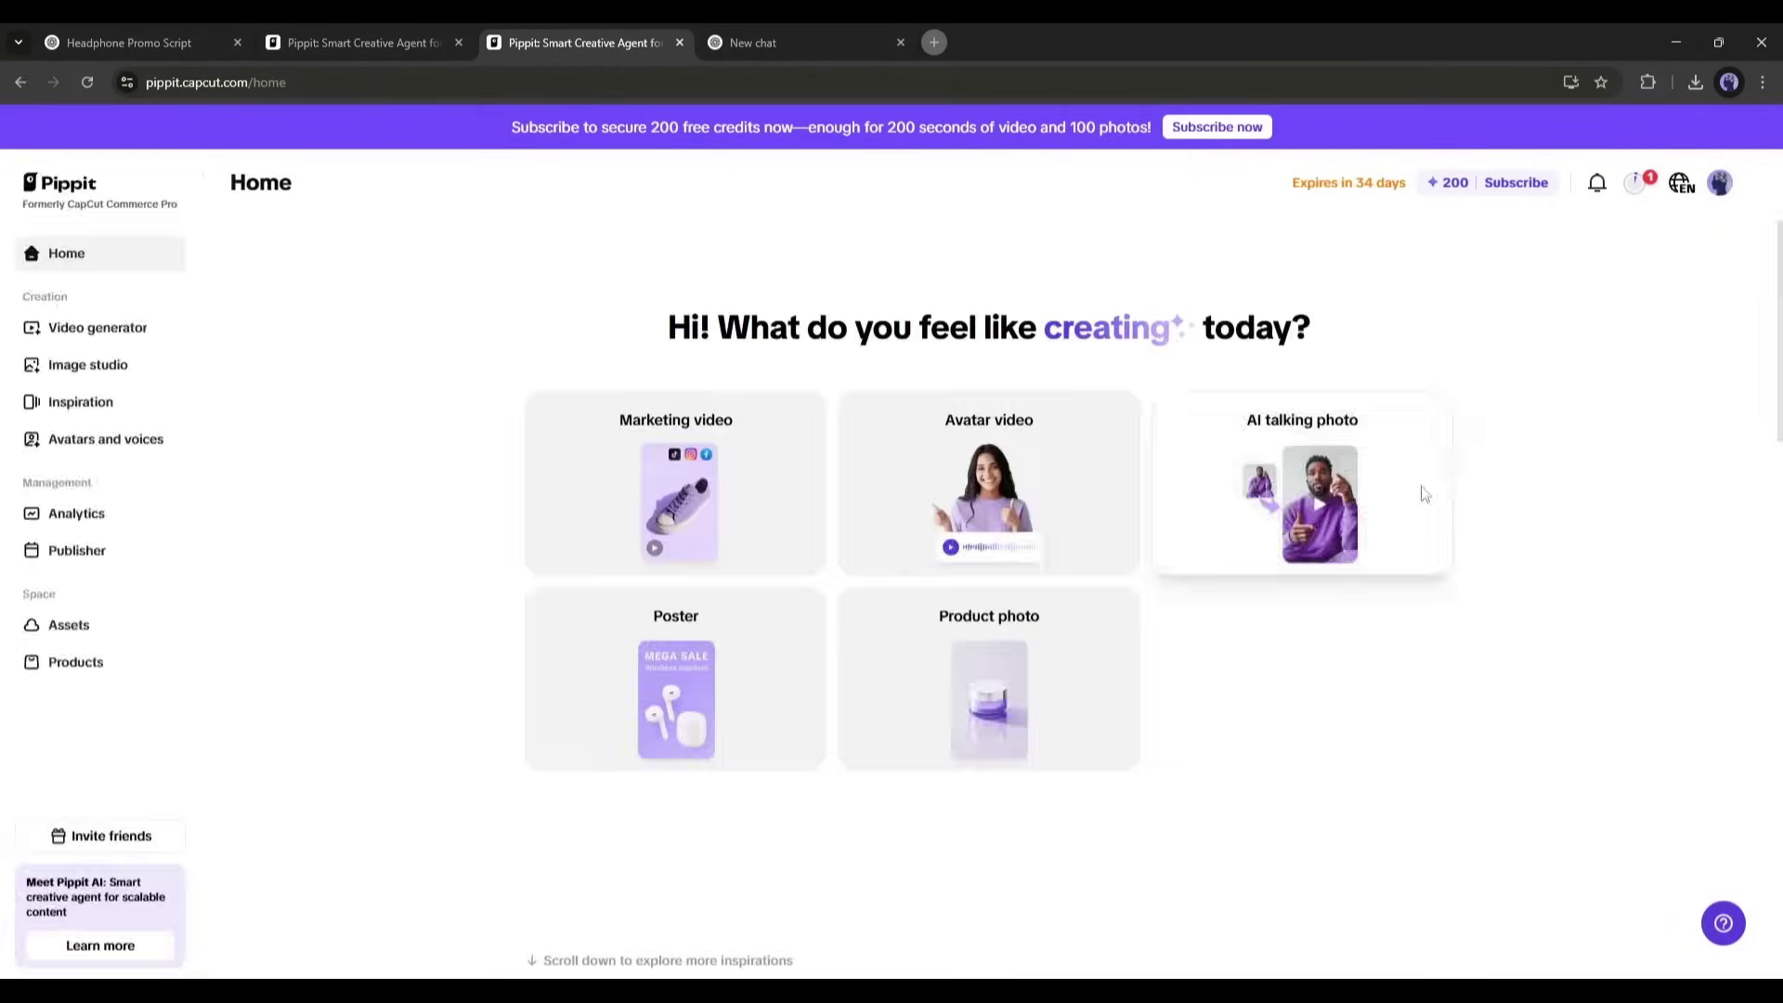
- Start a second talking photo with the Einstein headphone photo and accept its crop
{"action": "left_click", "coordinate": [1426, 493]}
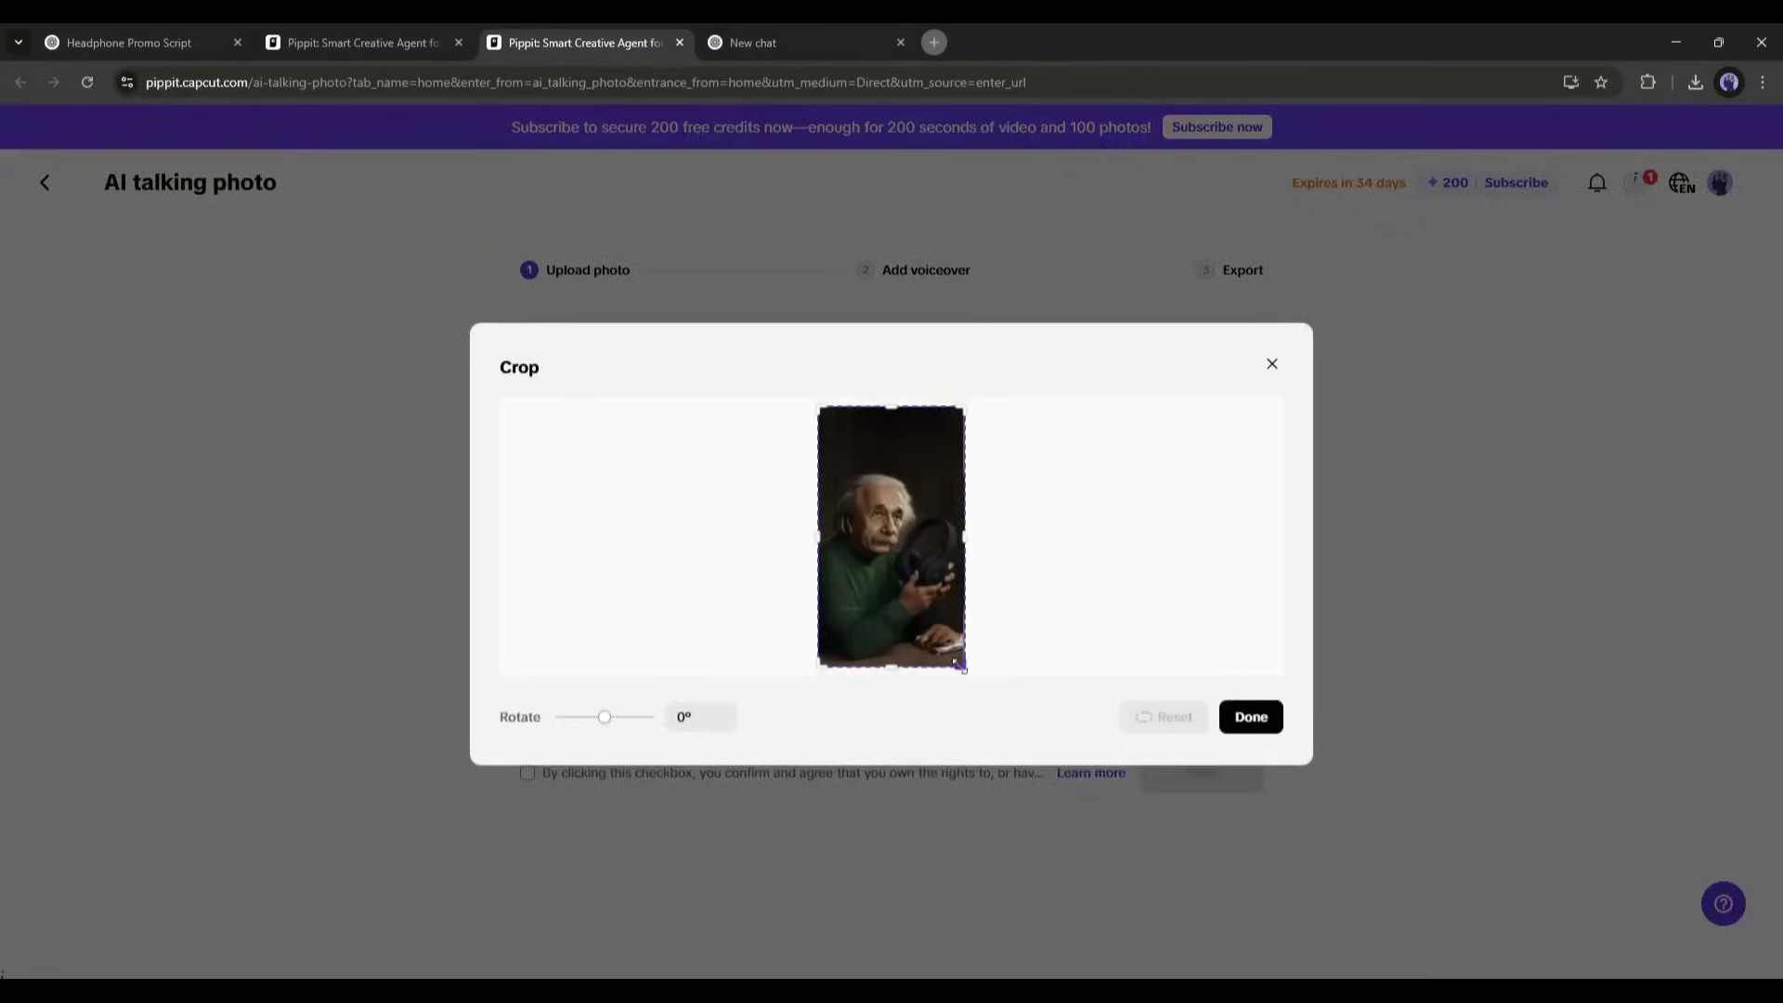
{"action": "left_click", "coordinate": [1250, 716]}
{"action": "left_click", "coordinate": [528, 773]}
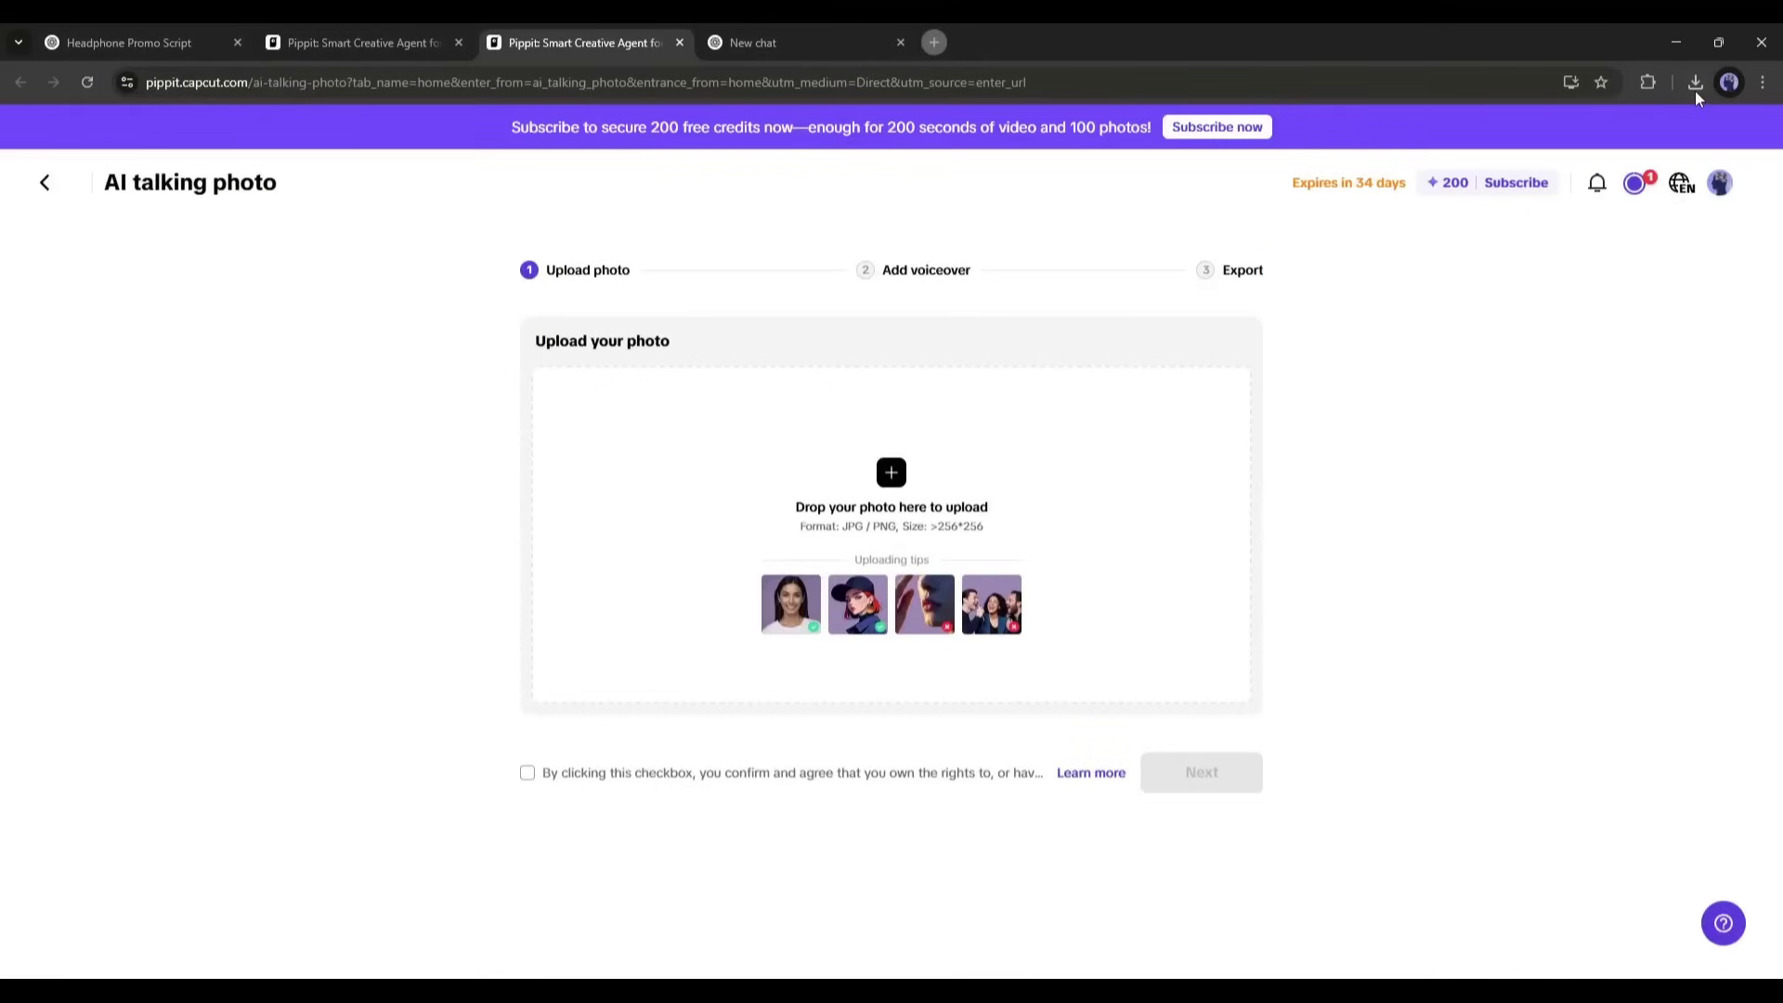
- Check the downloaded clips, then open a new Video editor project from Pippit's Video generator page
{"action": "left_click", "coordinate": [1696, 89]}
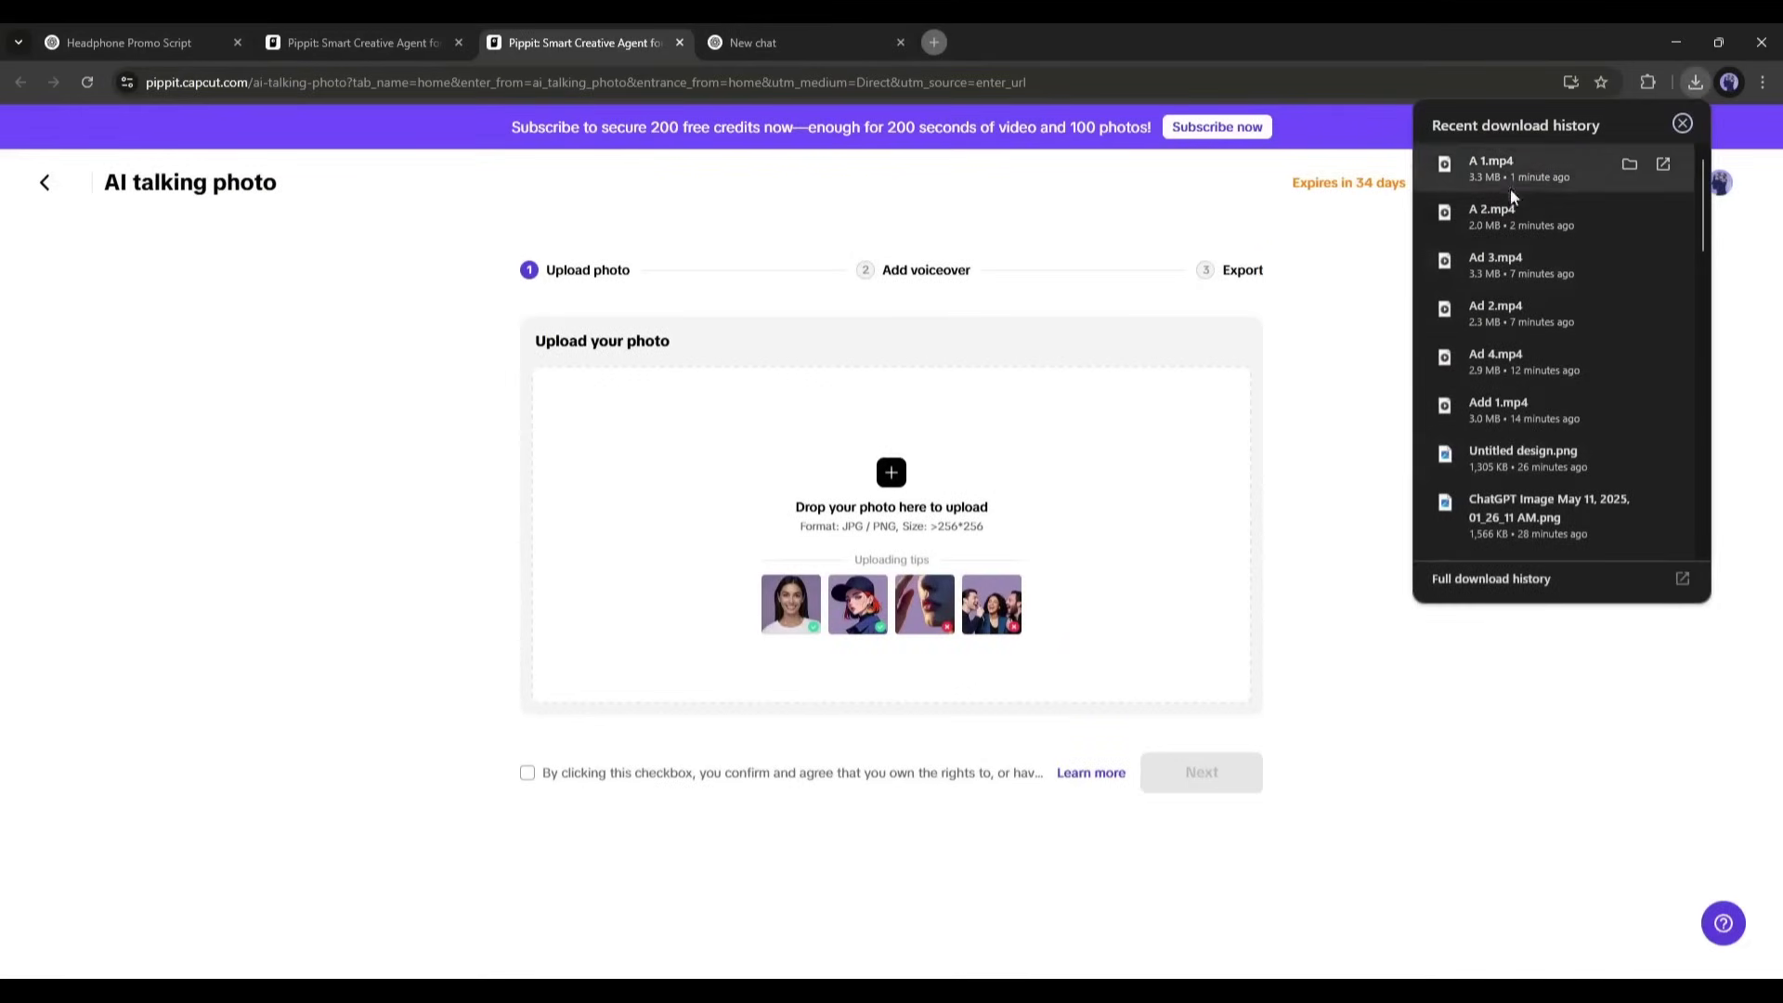
{"action": "left_click", "coordinate": [1362, 292]}
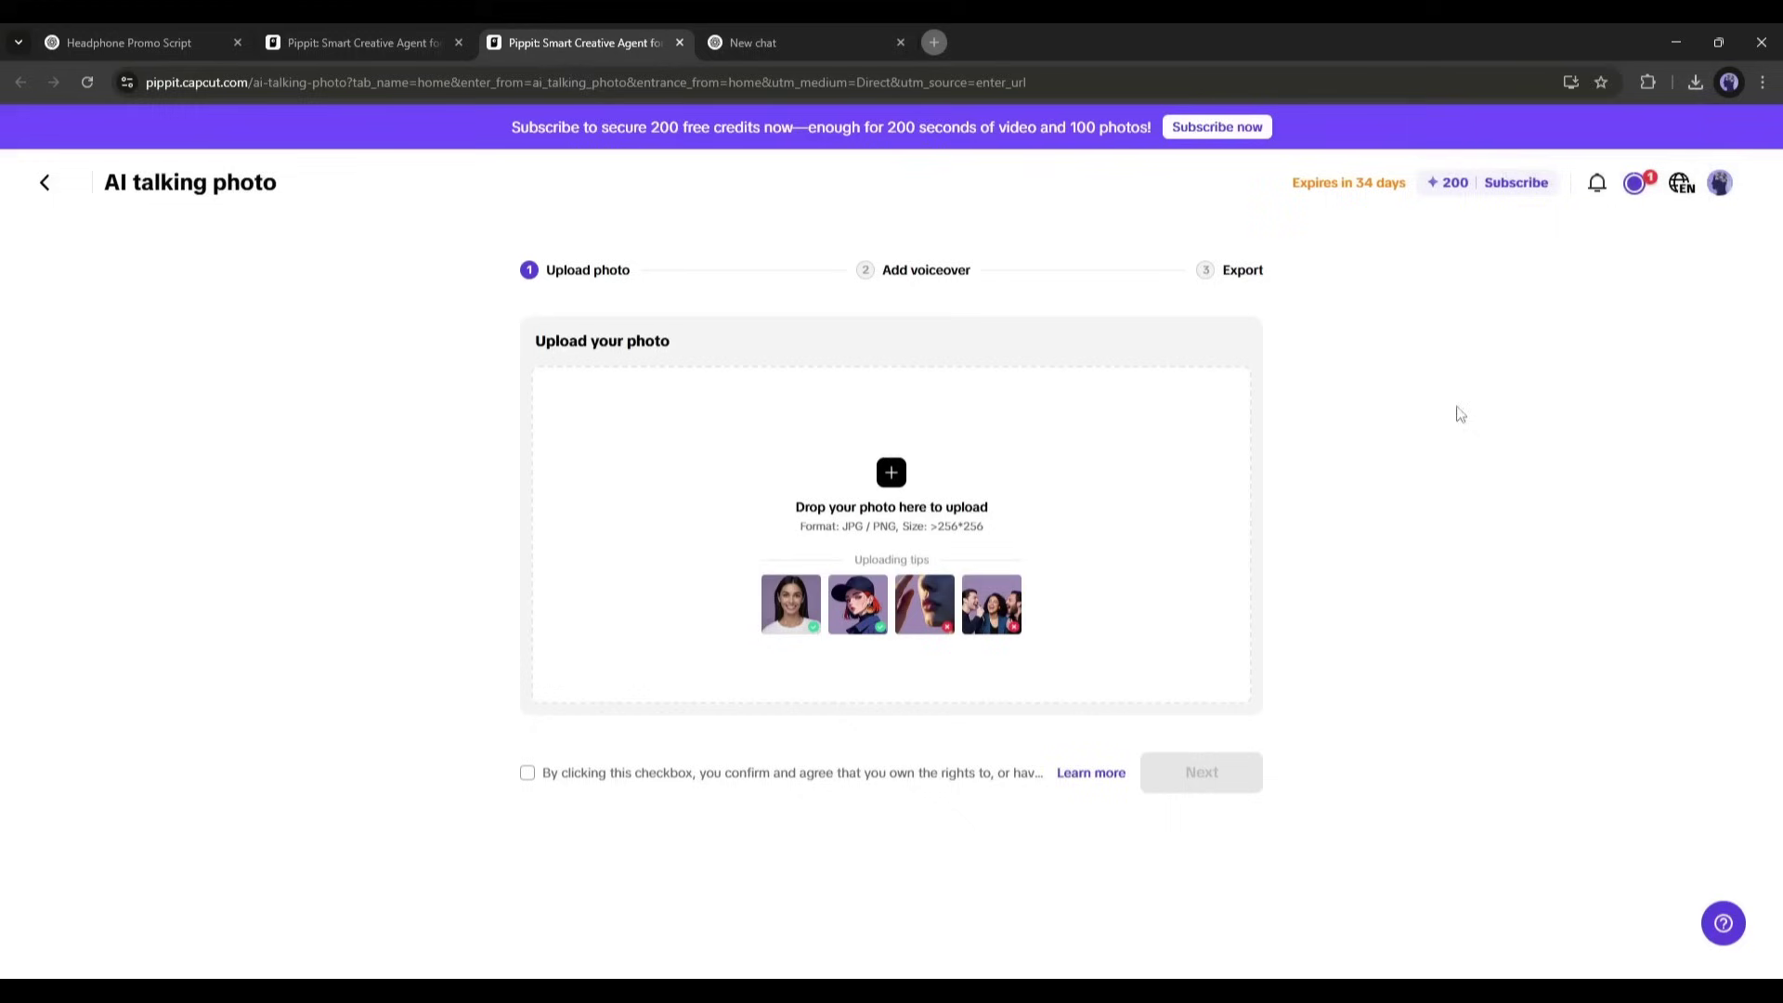
{"action": "left_click", "coordinate": [290, 33]}
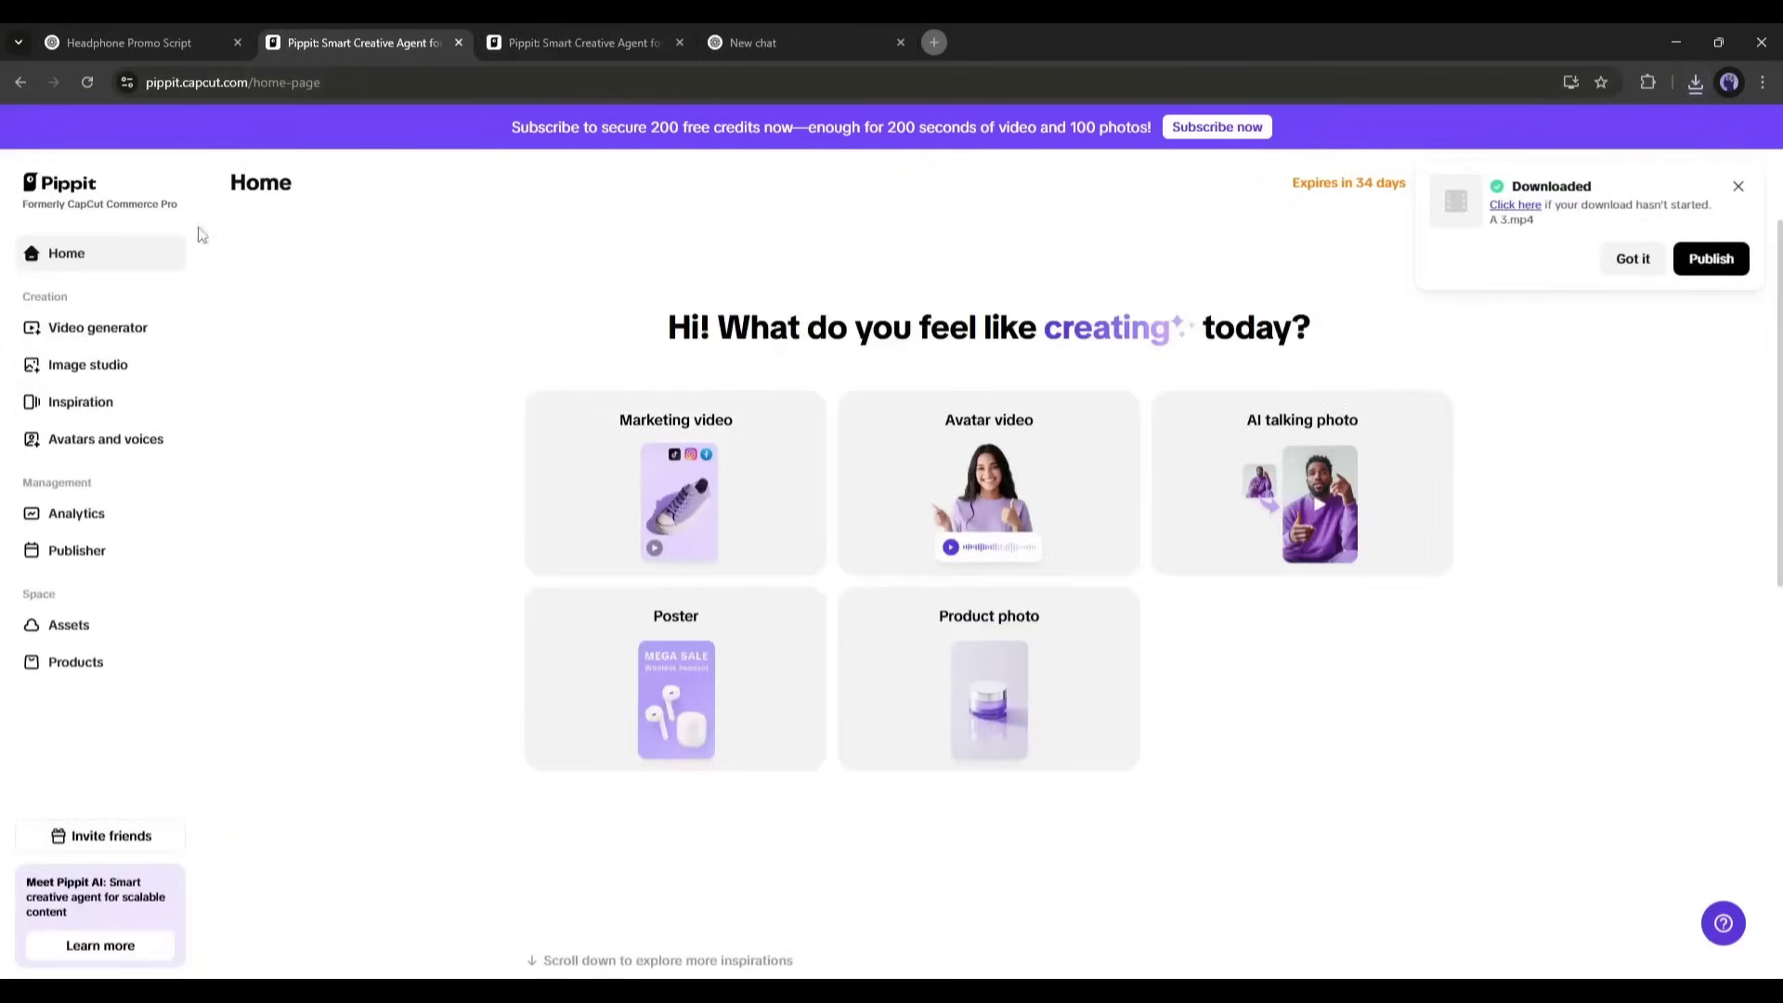
{"action": "left_click", "coordinate": [113, 334]}
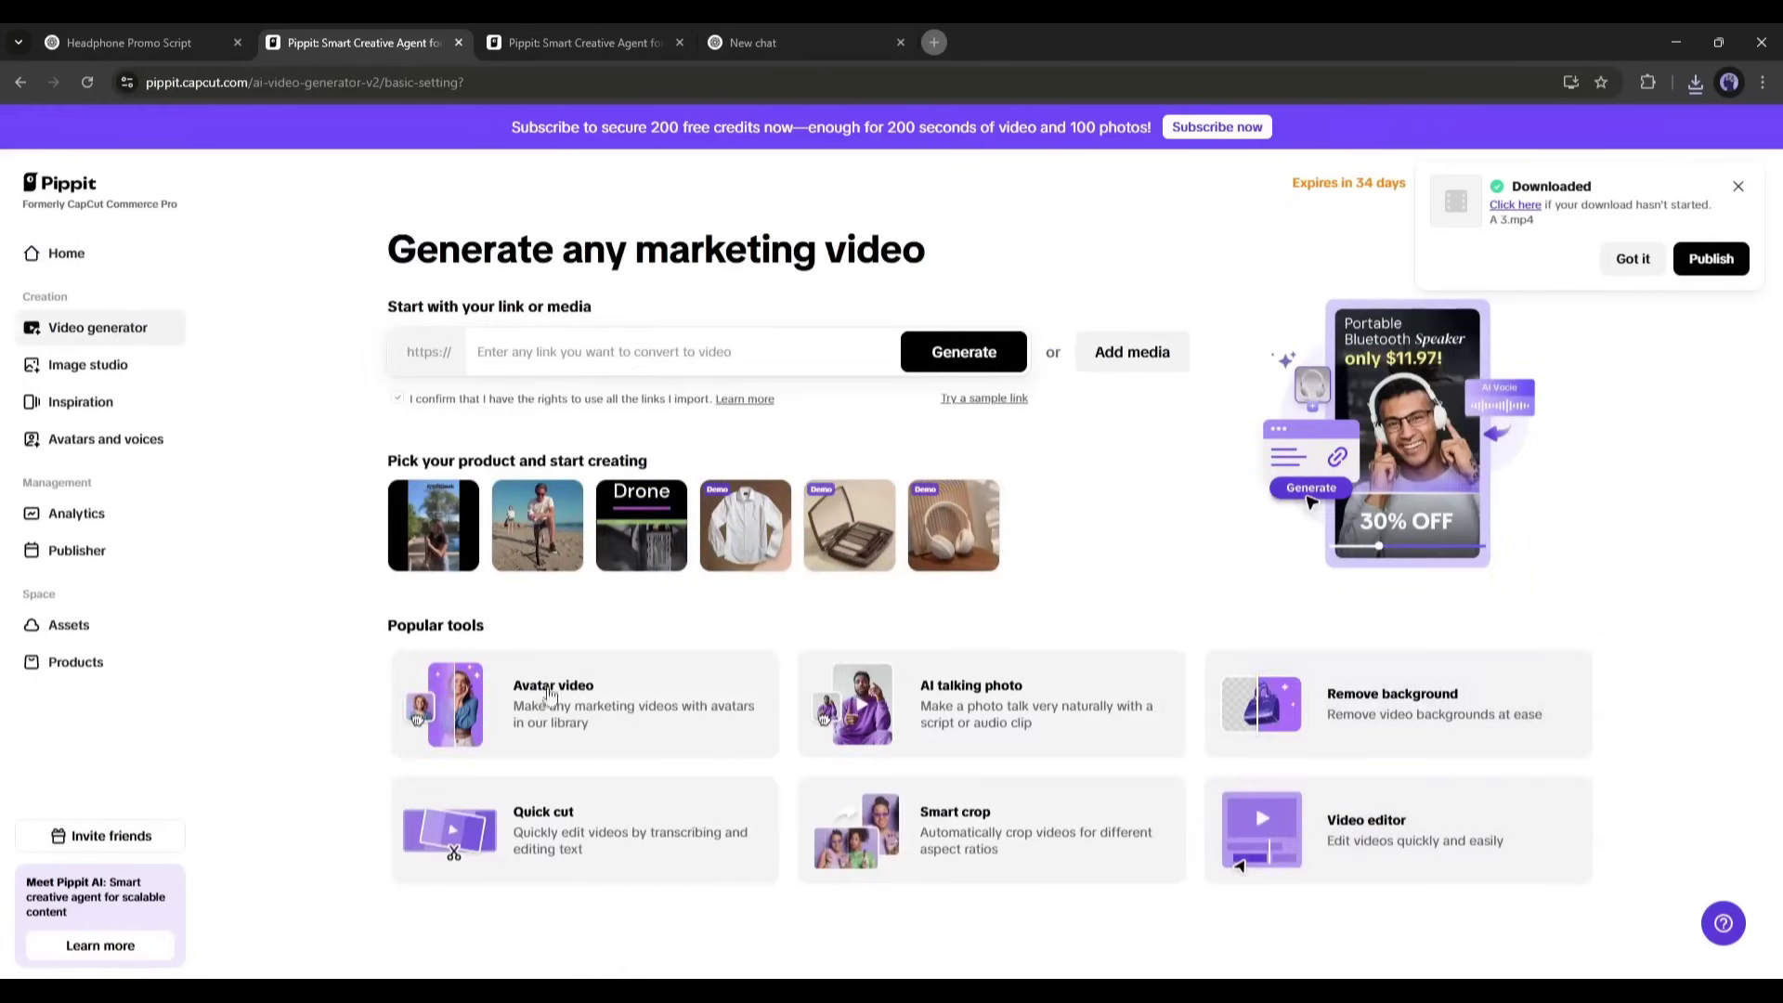
{"action": "left_click", "coordinate": [1365, 830]}
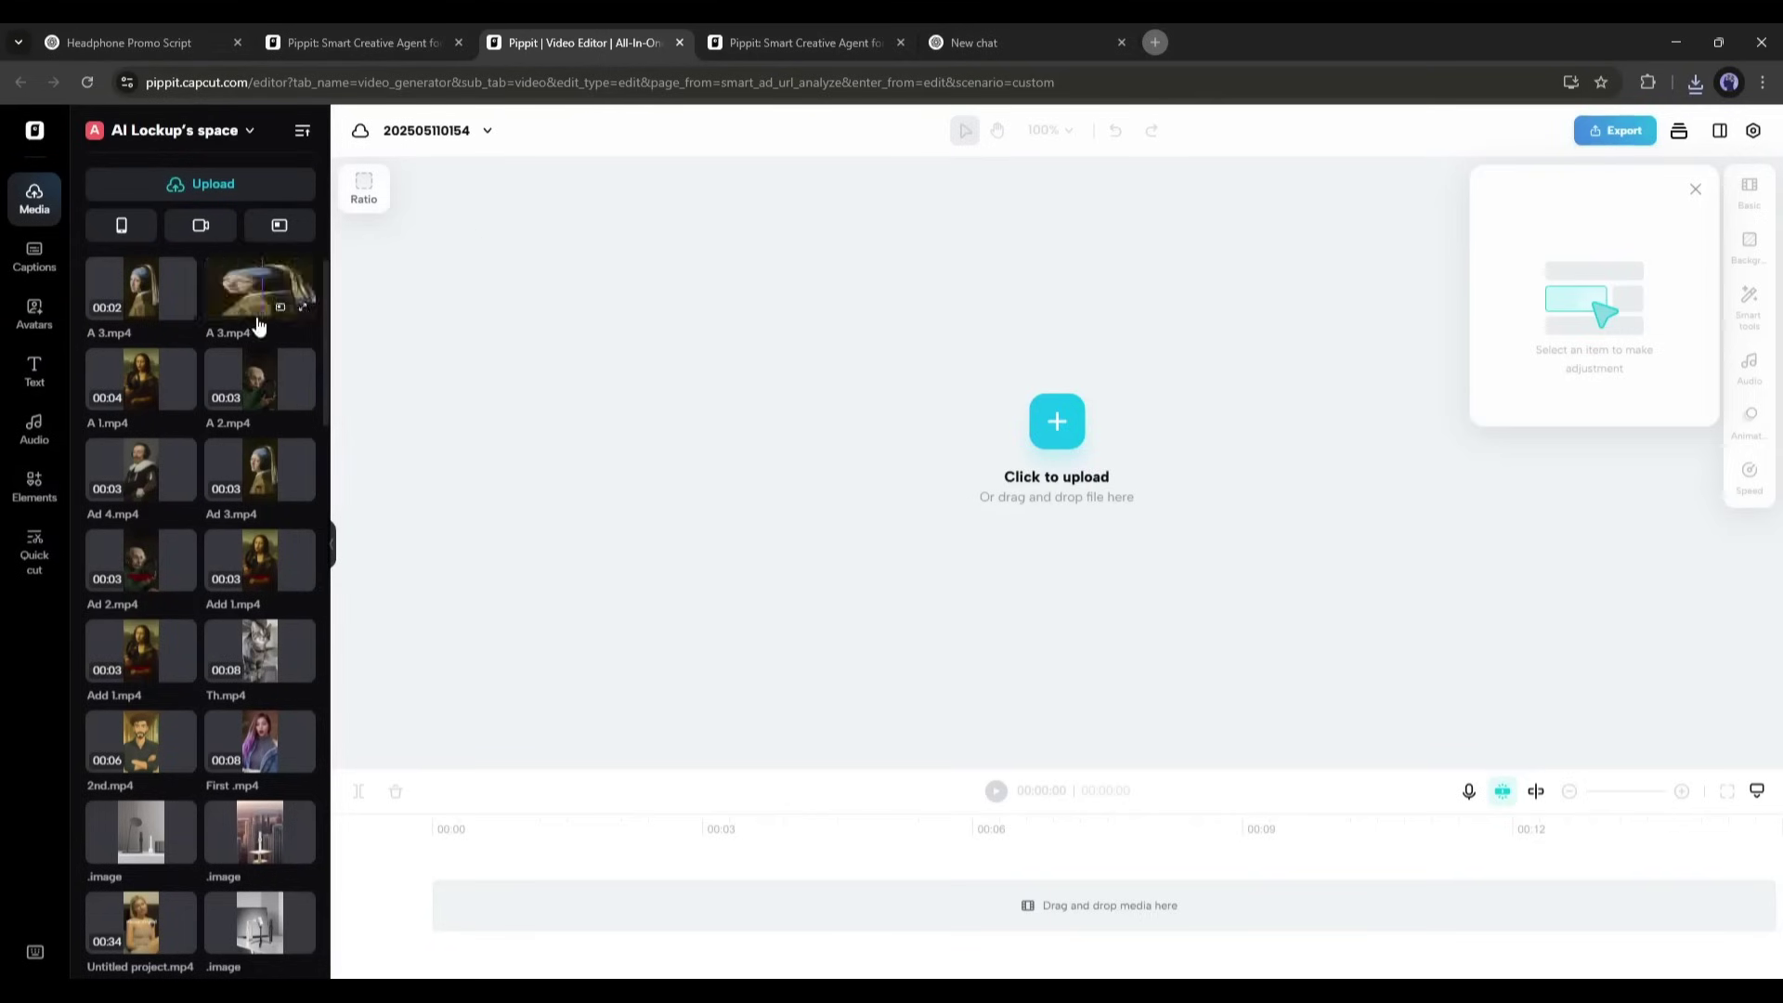
- Add A 1.mp4, A 2.mp4, A 3.mp4 and Ad 4.mp4 to the timeline in order
{"action": "left_click_drag", "start_coordinate": [141, 379], "coordinate": [729, 608]}
{"action": "left_click", "coordinate": [256, 375]}
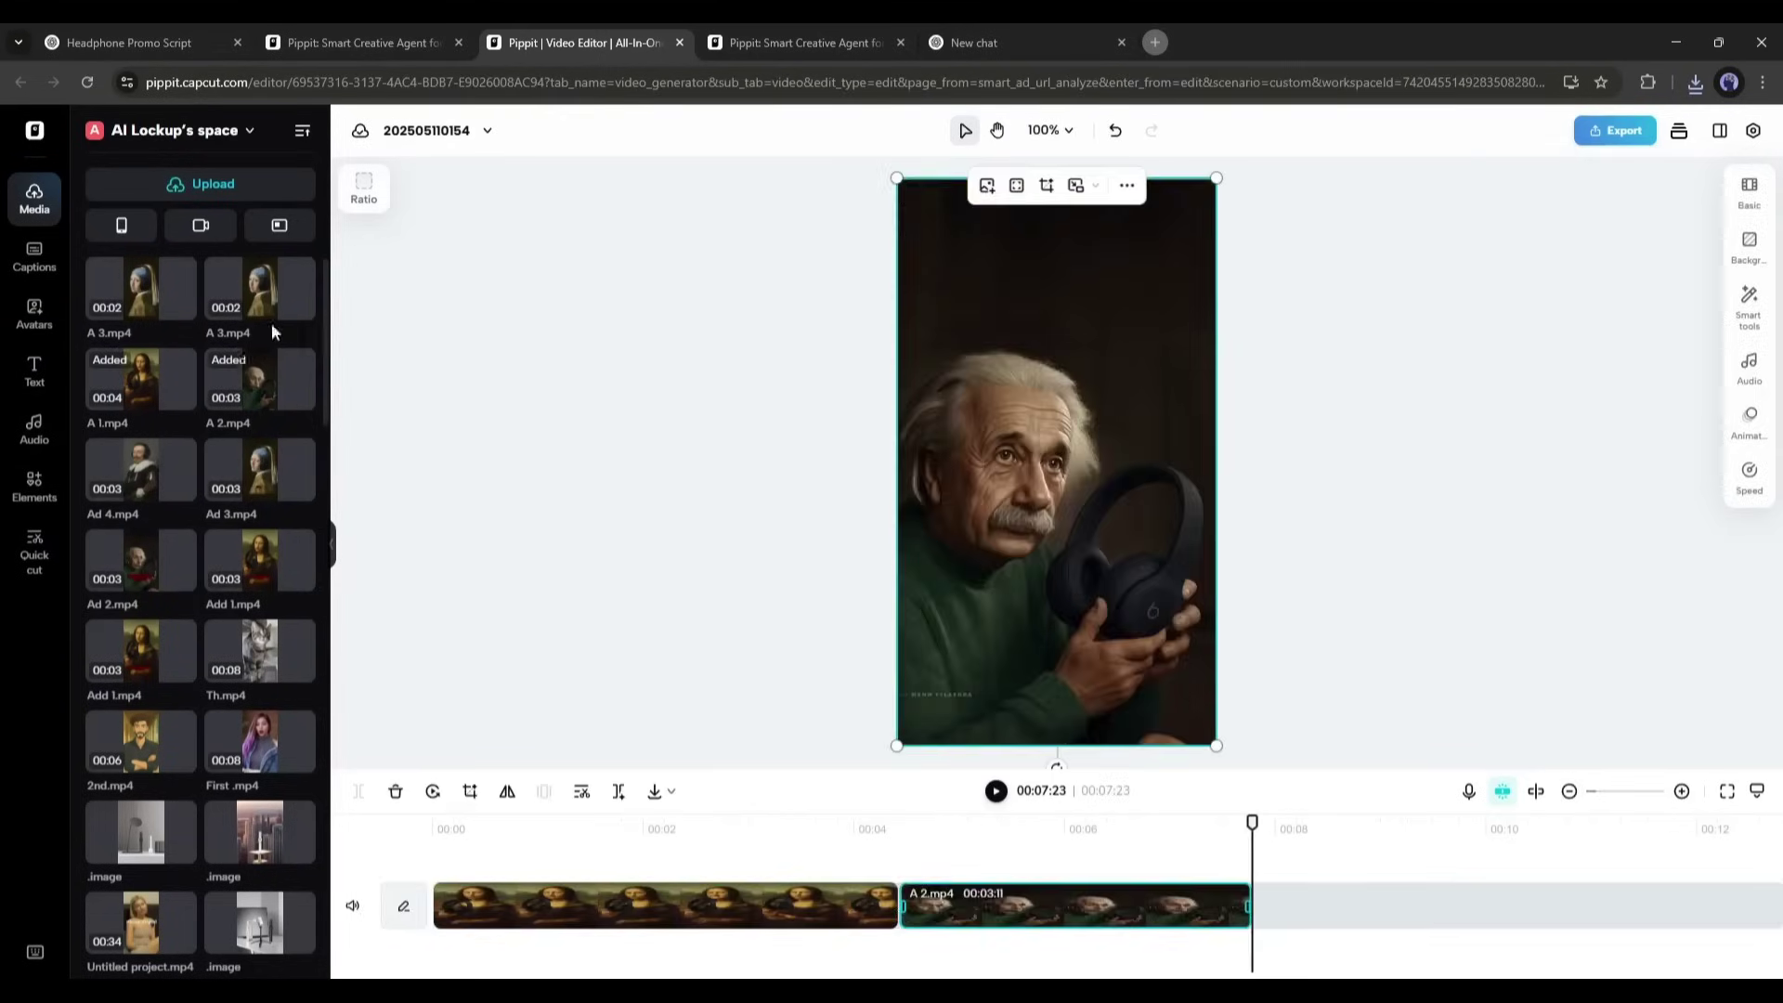
{"action": "left_click_drag", "start_coordinate": [260, 288], "coordinate": [1365, 906]}
{"action": "left_click_drag", "start_coordinate": [141, 469], "coordinate": [1672, 906]}
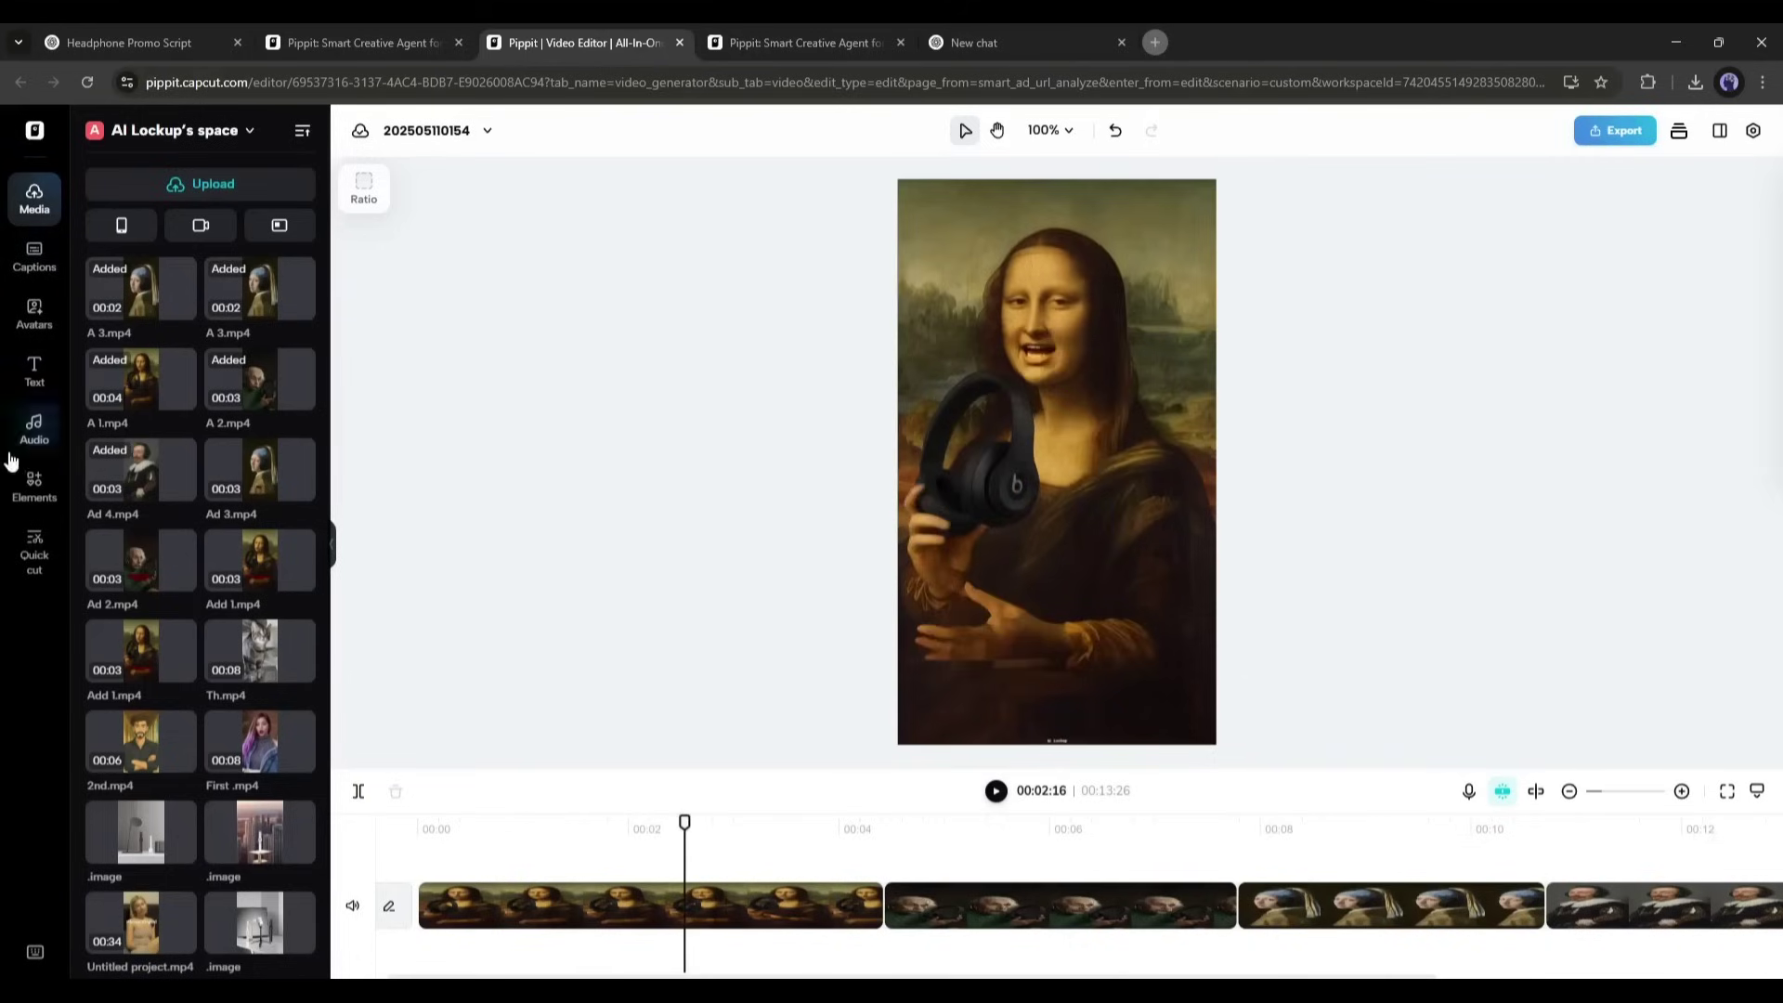
- Open the full list of trending transitions from the Elements panel
{"action": "left_click", "coordinate": [18, 490]}
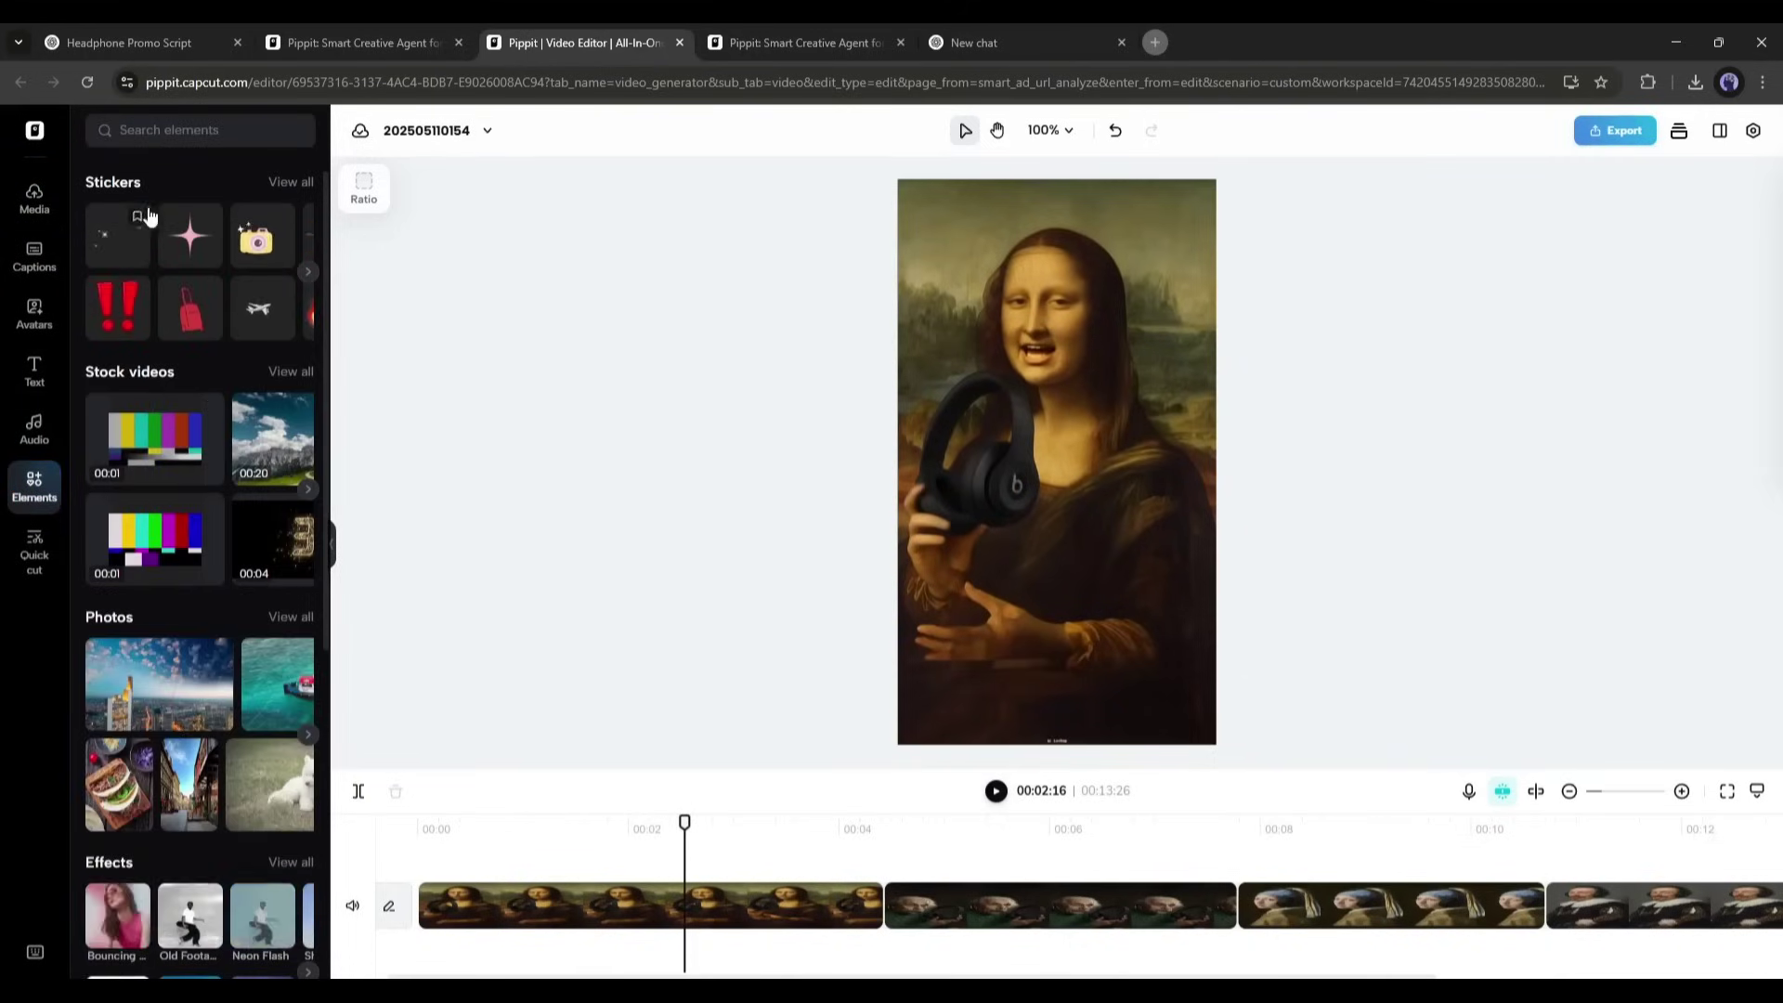
{"action": "scroll", "coordinate": [159, 561], "scroll_direction": "down", "scroll_amount": 4}
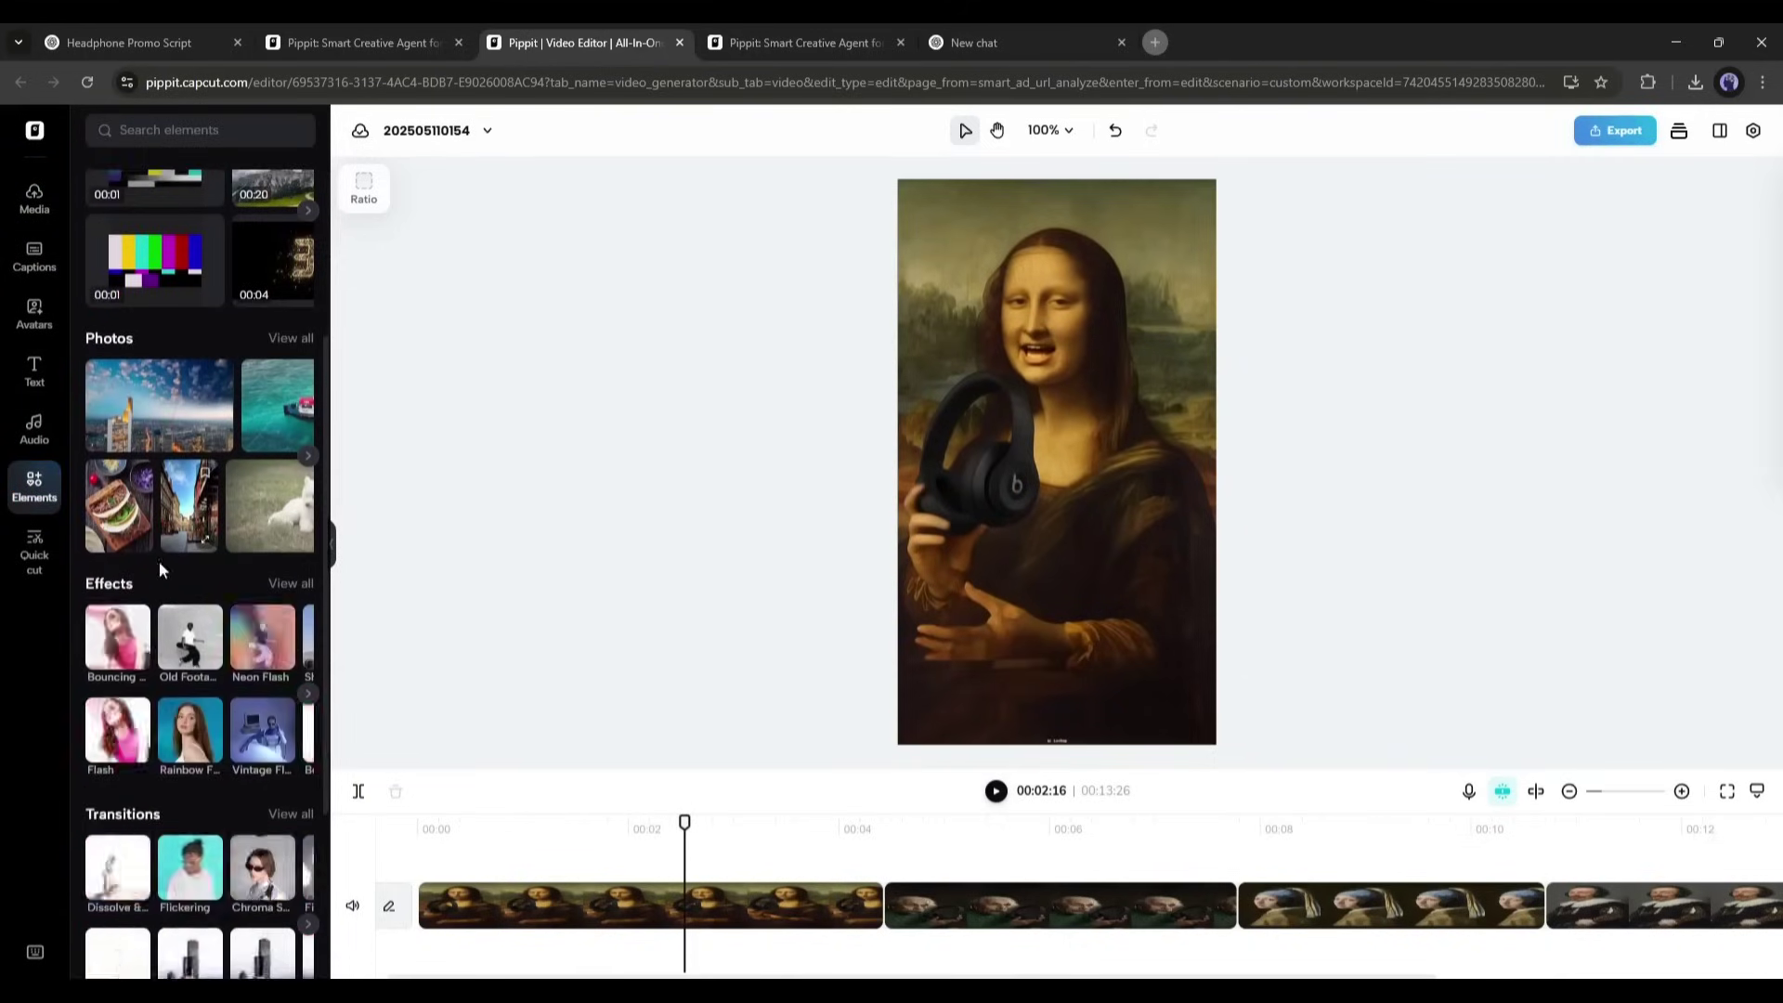
{"action": "scroll", "coordinate": [164, 606], "scroll_direction": "down", "scroll_amount": 2}
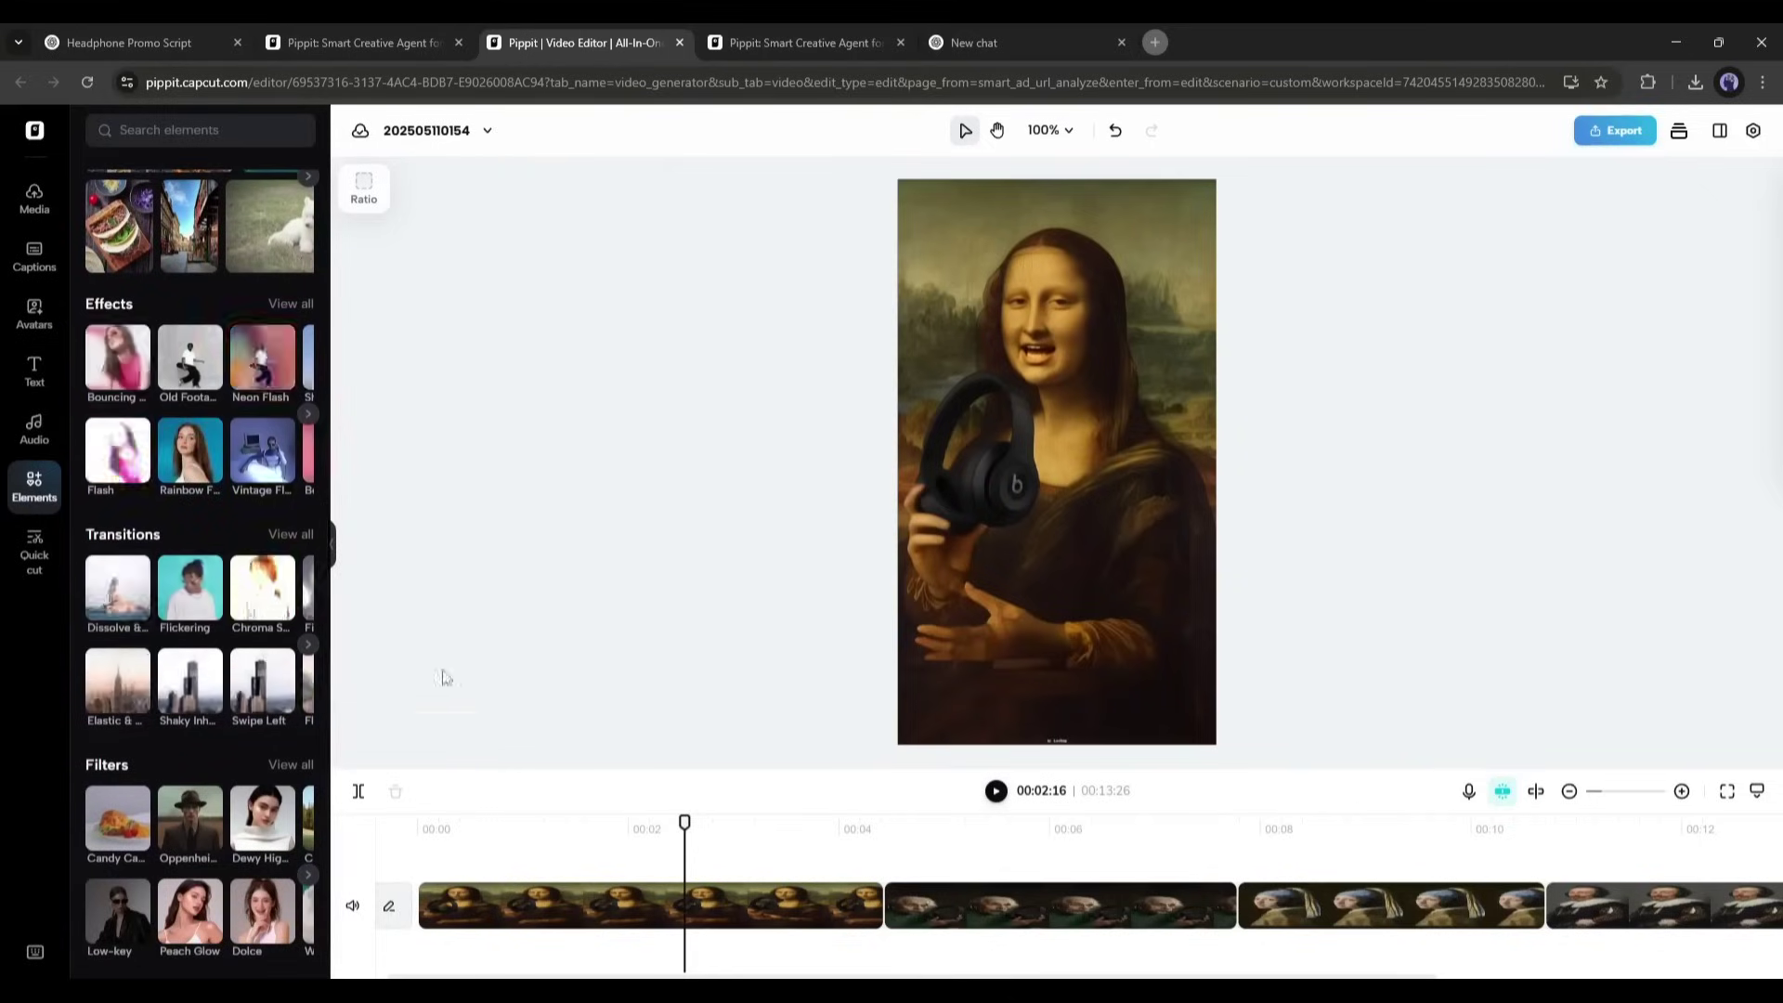
{"action": "left_click", "coordinate": [297, 532]}
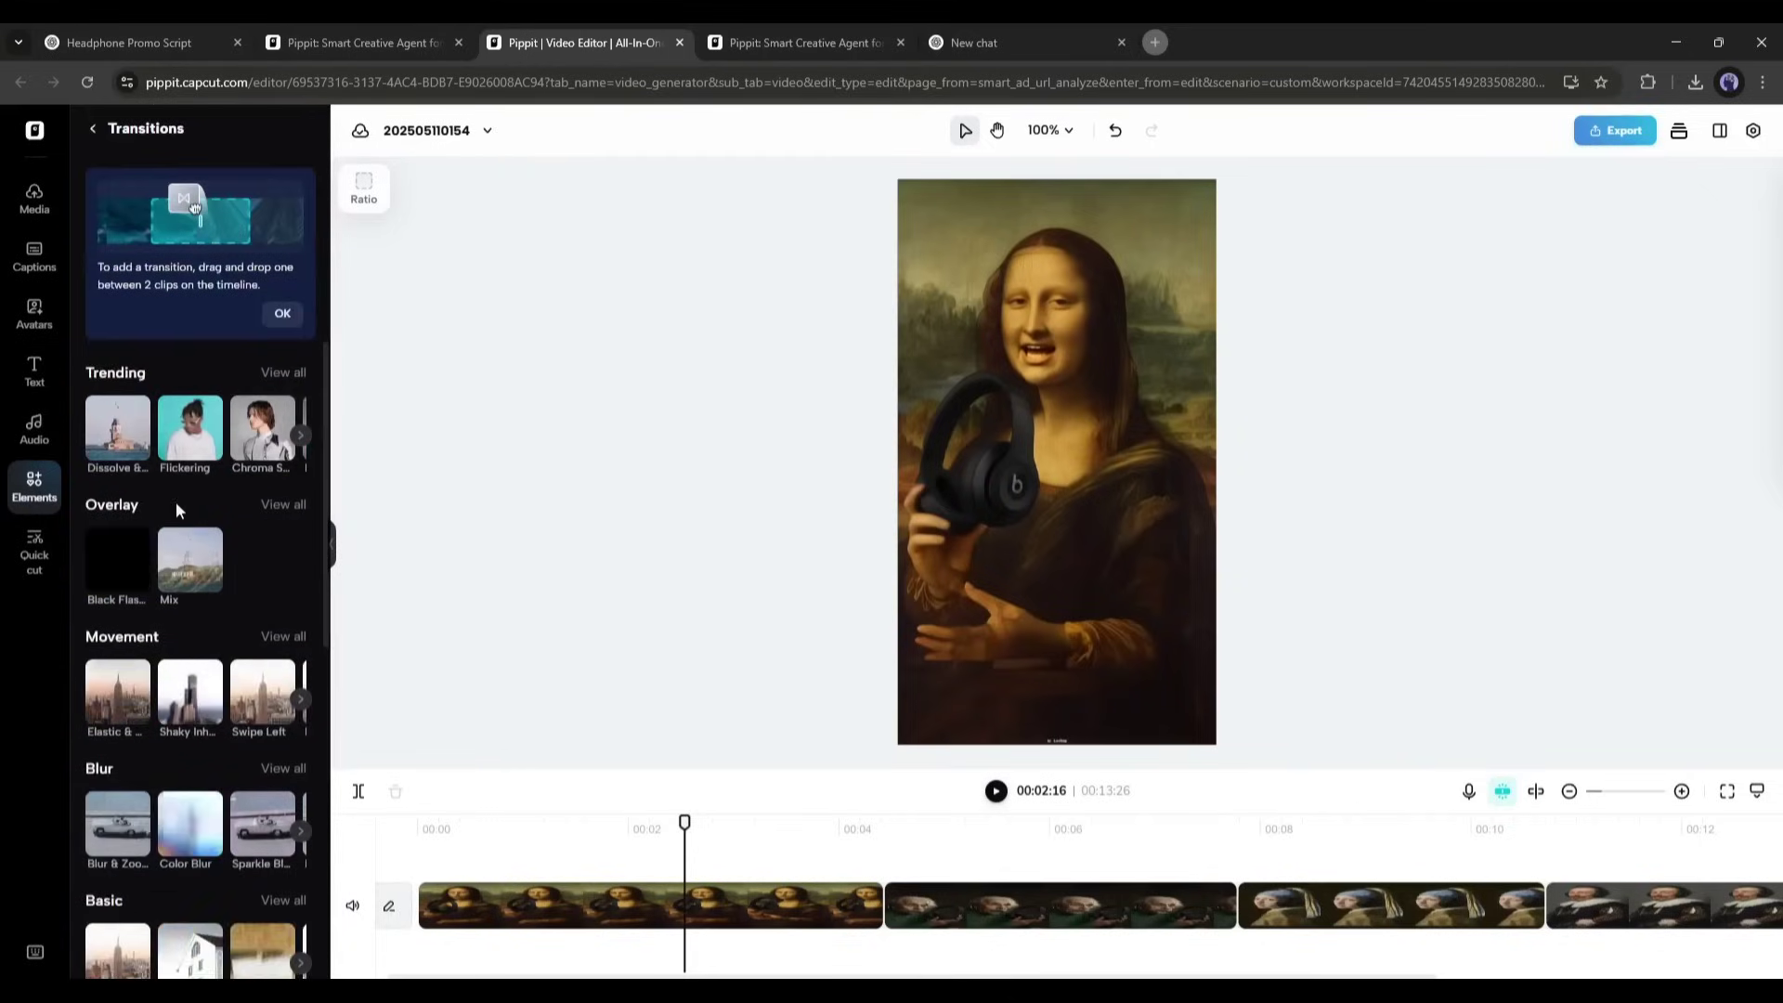
{"action": "left_click", "coordinate": [275, 370]}
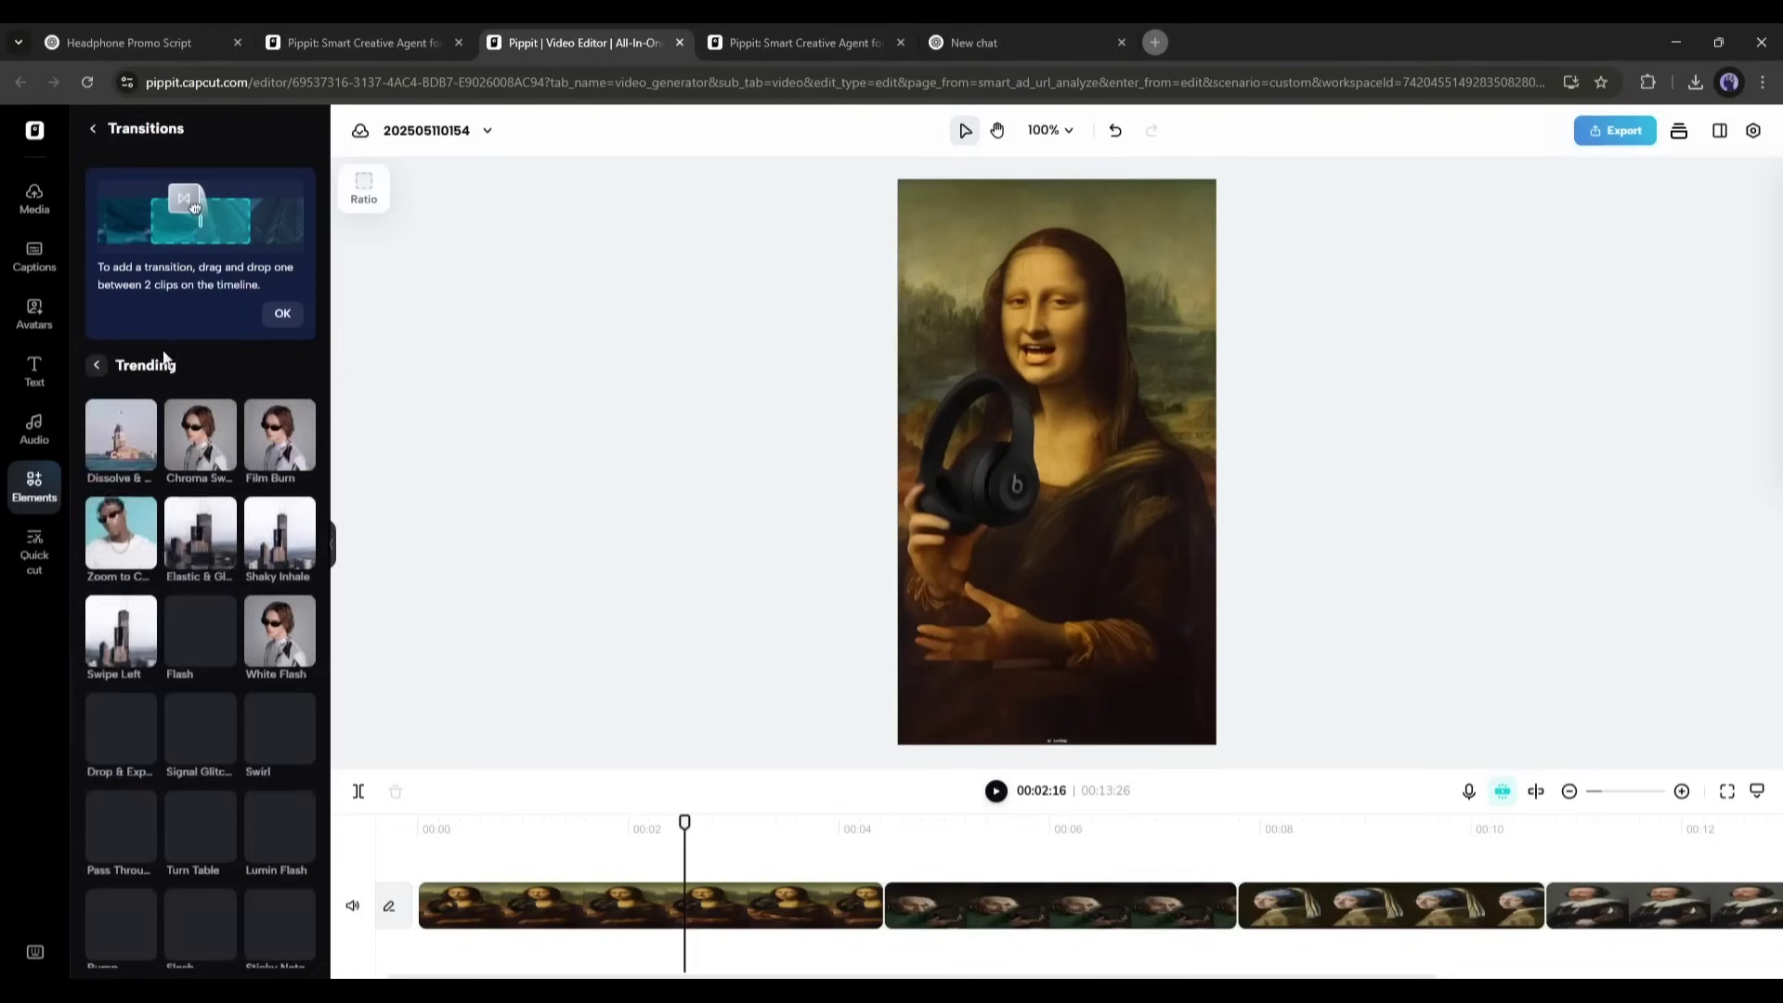
- Place Dissolve and two other trending transitions on the three clip boundaries
{"action": "mouse_move", "coordinate": [121, 462]}
{"action": "left_mouse_down"}
{"action": "mouse_move", "coordinate": [233, 558]}
{"action": "mouse_move", "coordinate": [604, 762]}
{"action": "mouse_move", "coordinate": [1051, 863]}
{"action": "mouse_move", "coordinate": [850, 915]}
{"action": "left_mouse_up"}
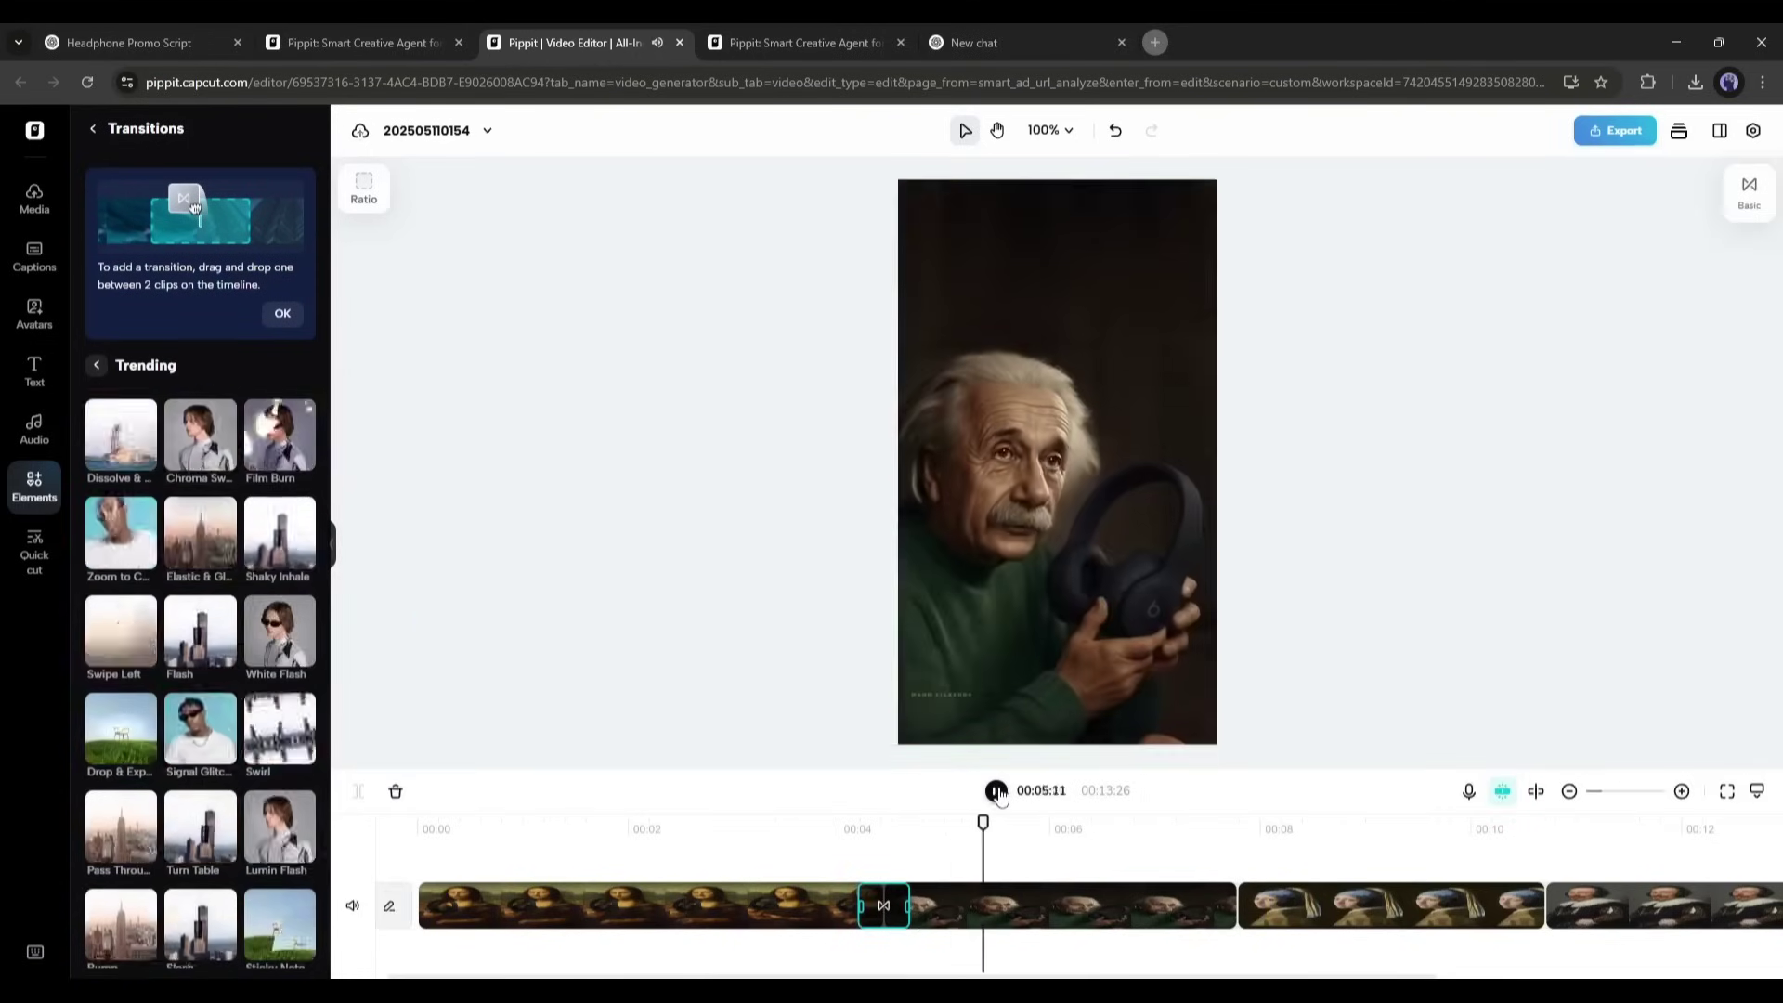
{"action": "left_click_drag", "start_coordinate": [206, 582], "coordinate": [1237, 905]}
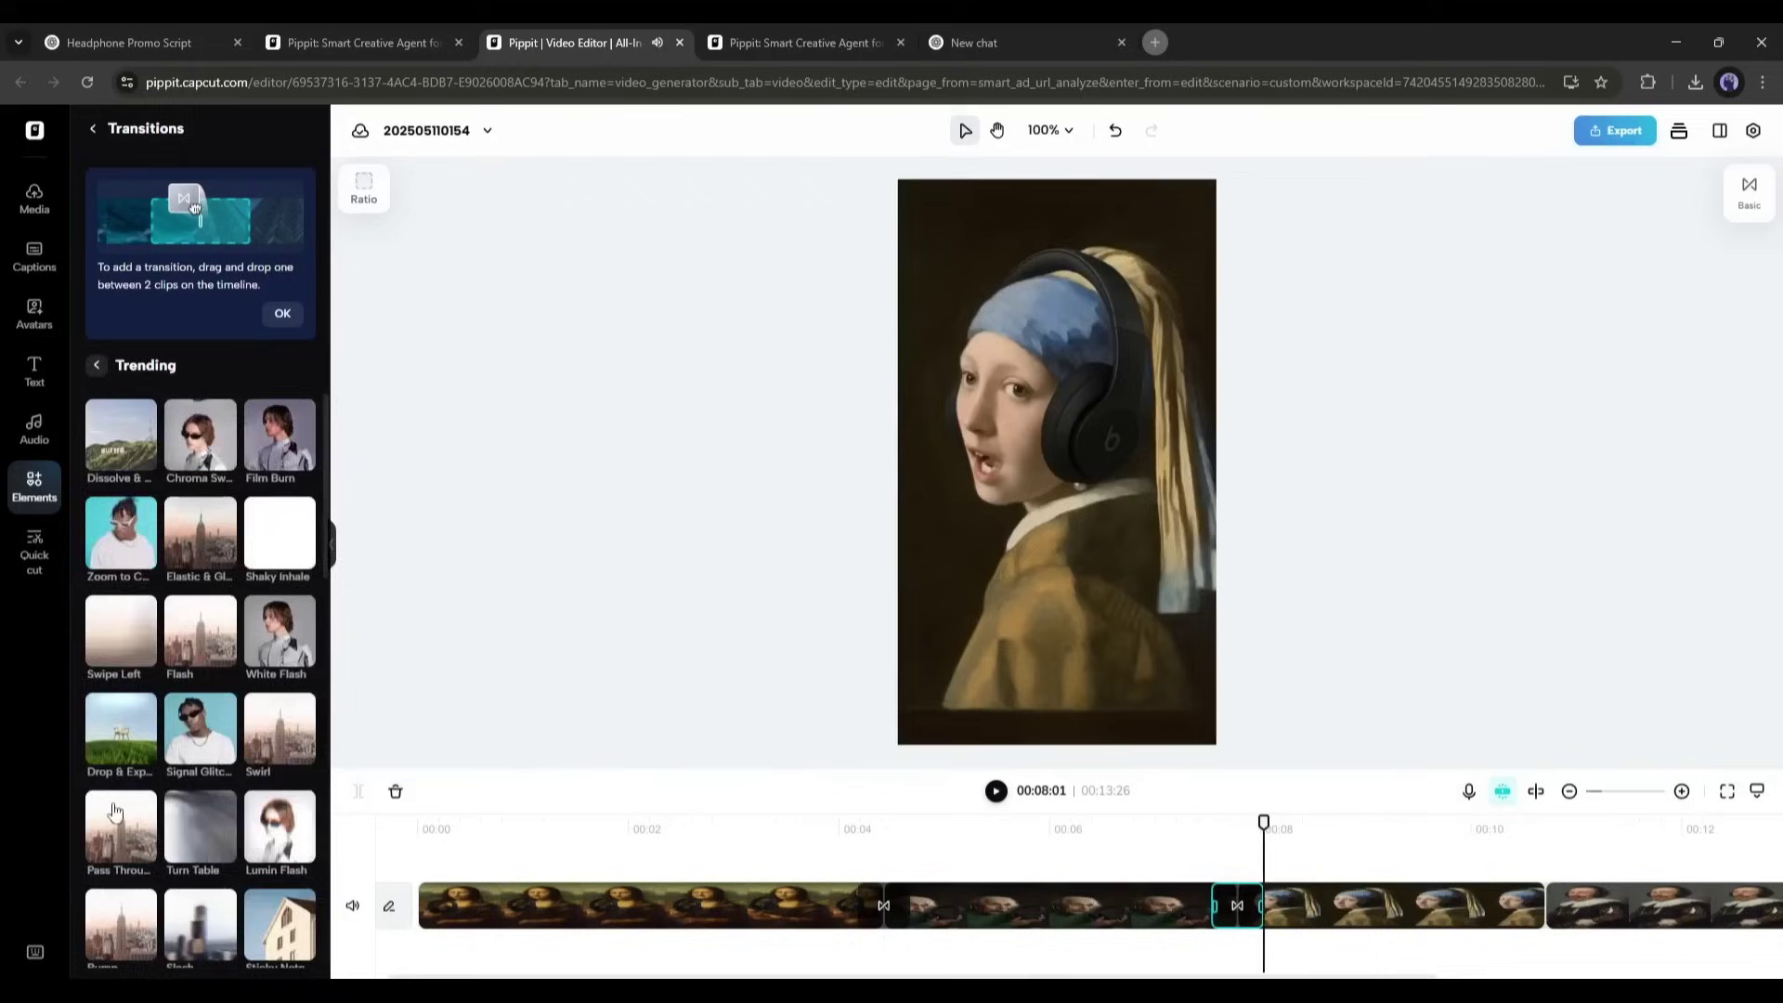
{"action": "scroll", "coordinate": [116, 761], "scroll_direction": "down", "scroll_amount": 2}
{"action": "left_click_drag", "start_coordinate": [116, 762], "coordinate": [1537, 906]}
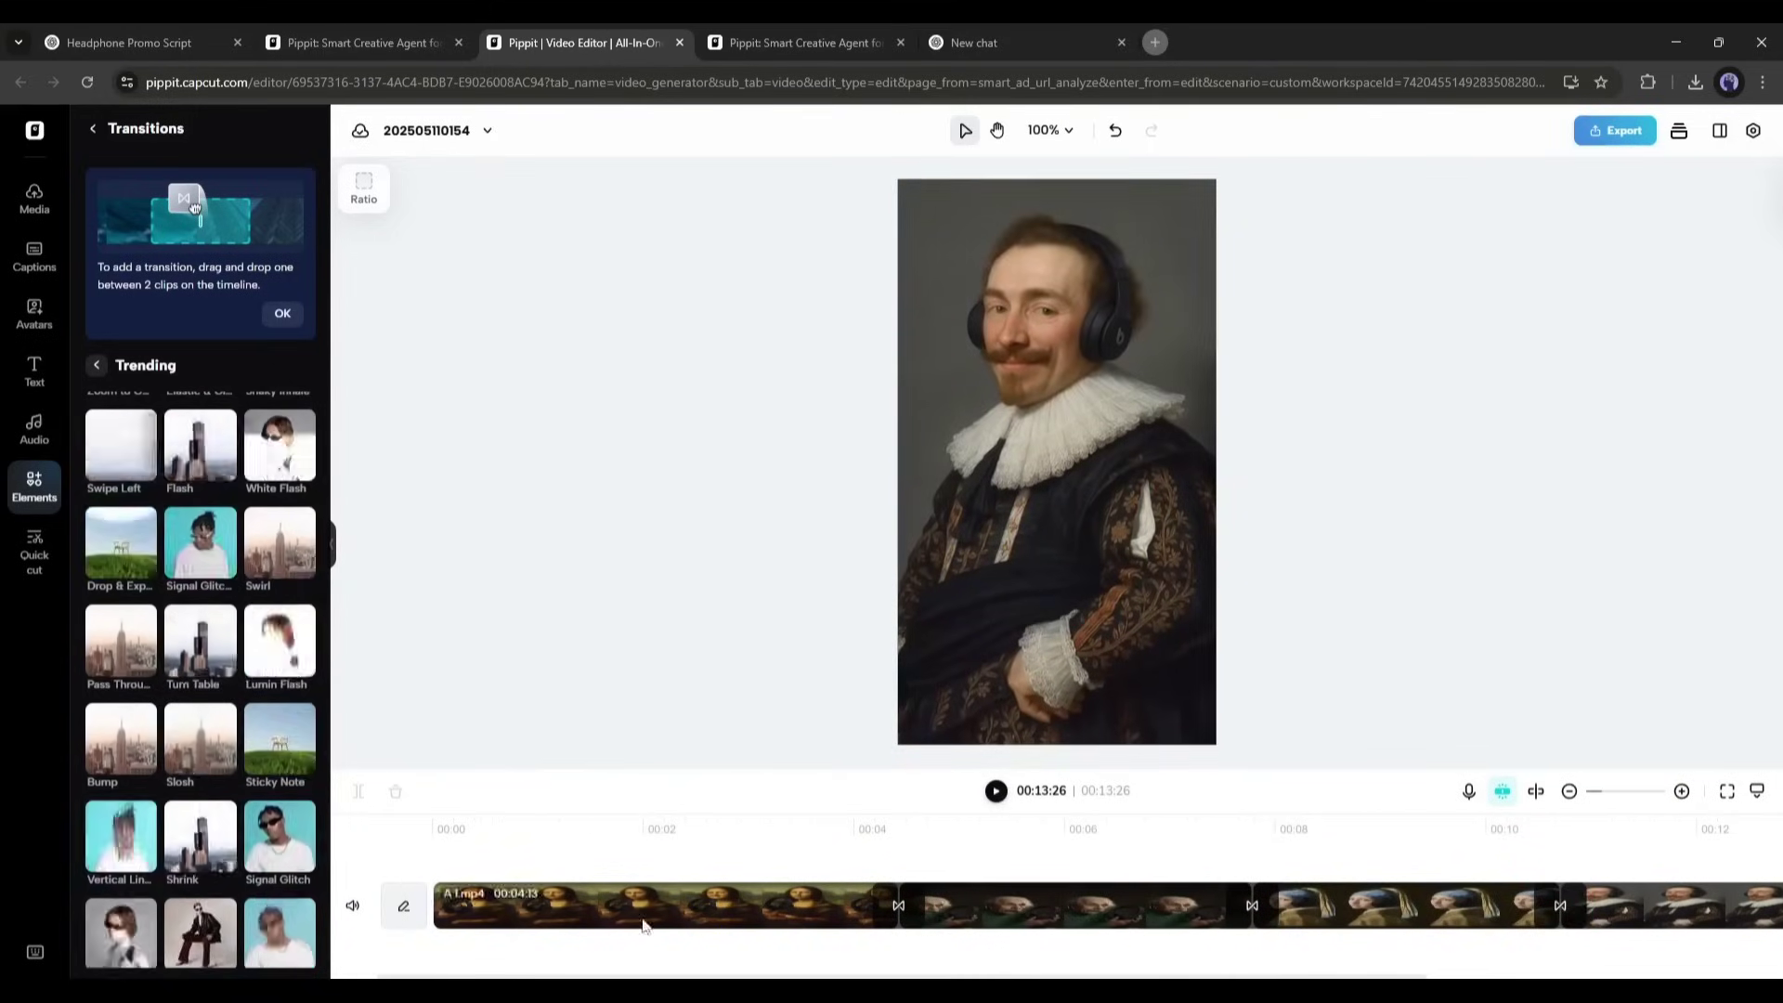
- Return to the Elements overview and browse through all available effects
{"action": "left_click", "coordinate": [93, 128]}
{"action": "left_click", "coordinate": [279, 307]}
{"action": "scroll", "coordinate": [145, 666], "scroll_direction": "down", "scroll_amount": 7}
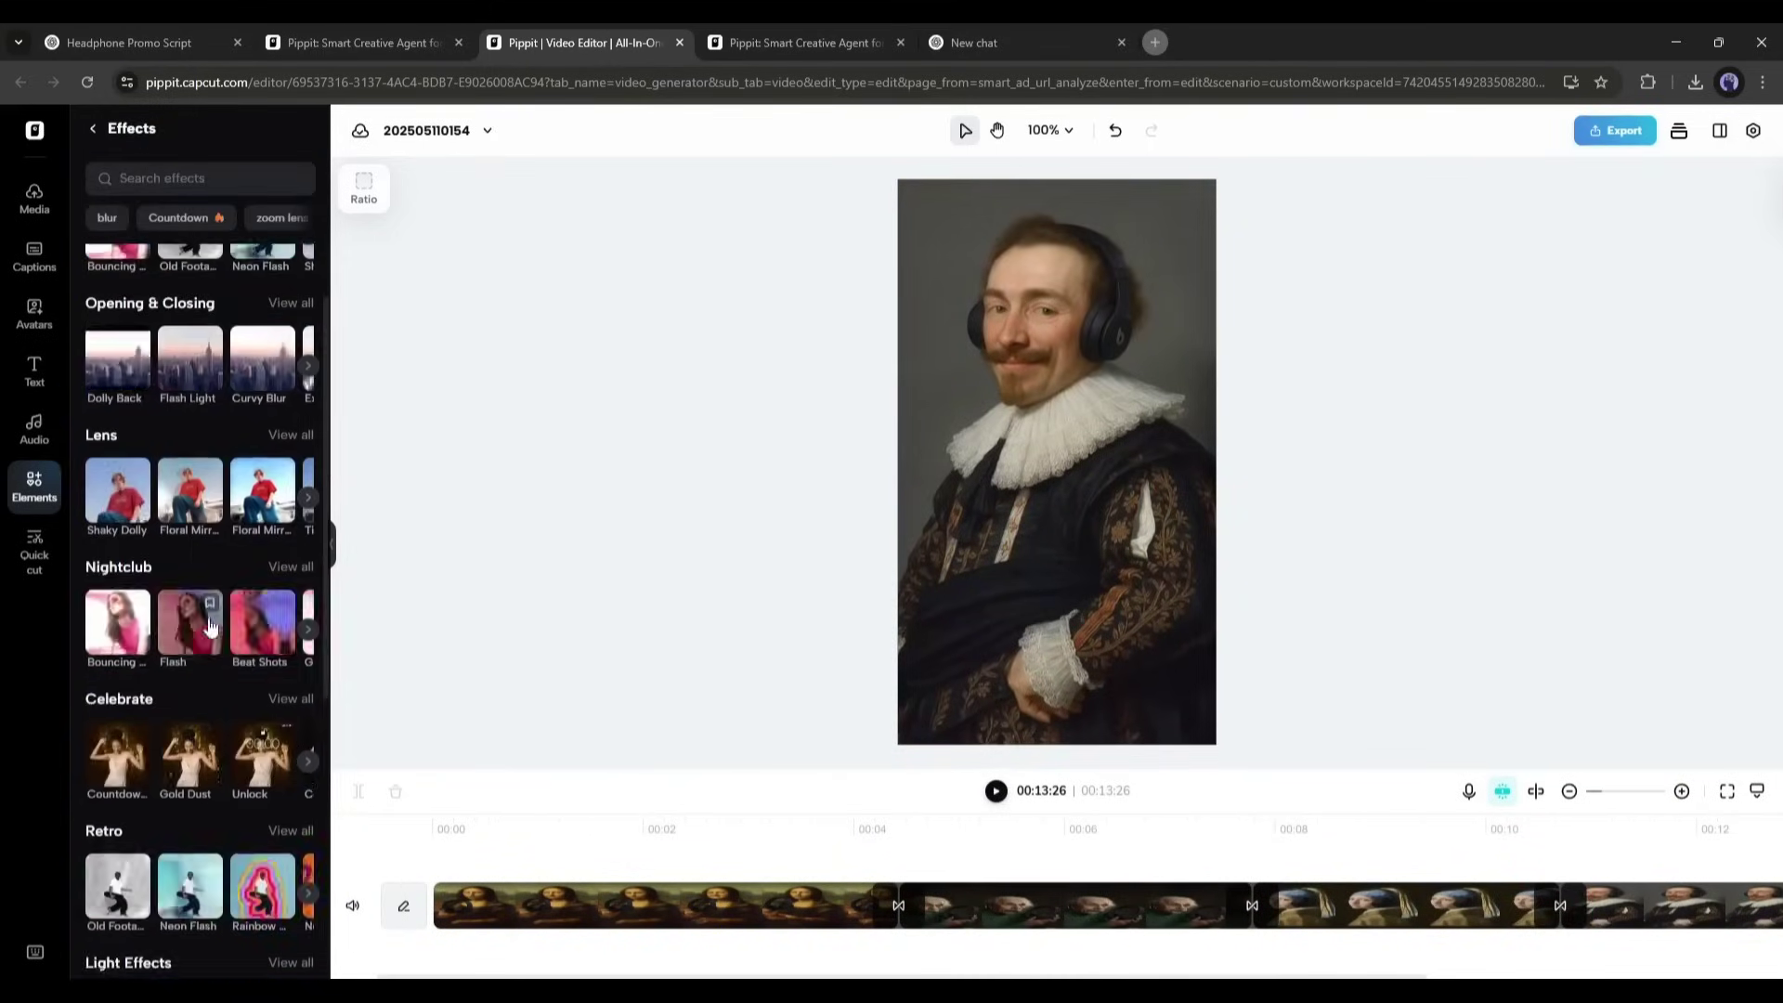
{"action": "scroll", "coordinate": [202, 789], "scroll_direction": "down", "scroll_amount": 10}
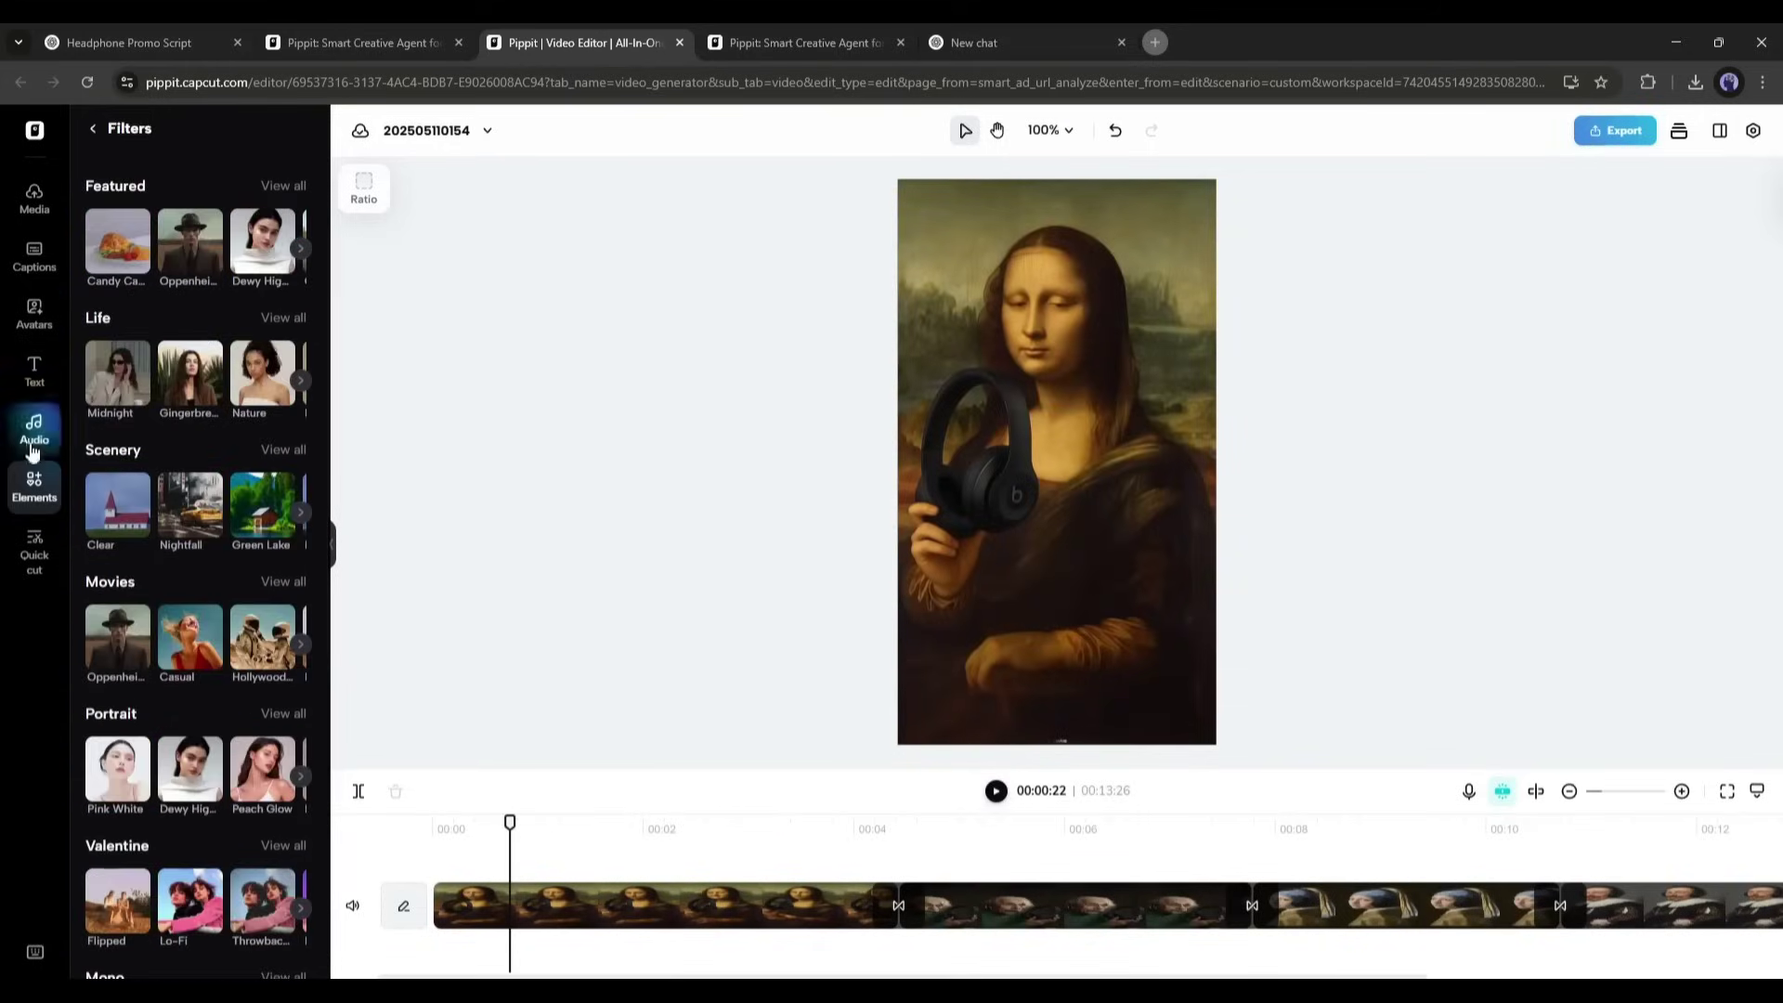
- Browse the music library and preview tracks, ending on 80s Commercial
{"action": "left_click", "coordinate": [34, 427]}
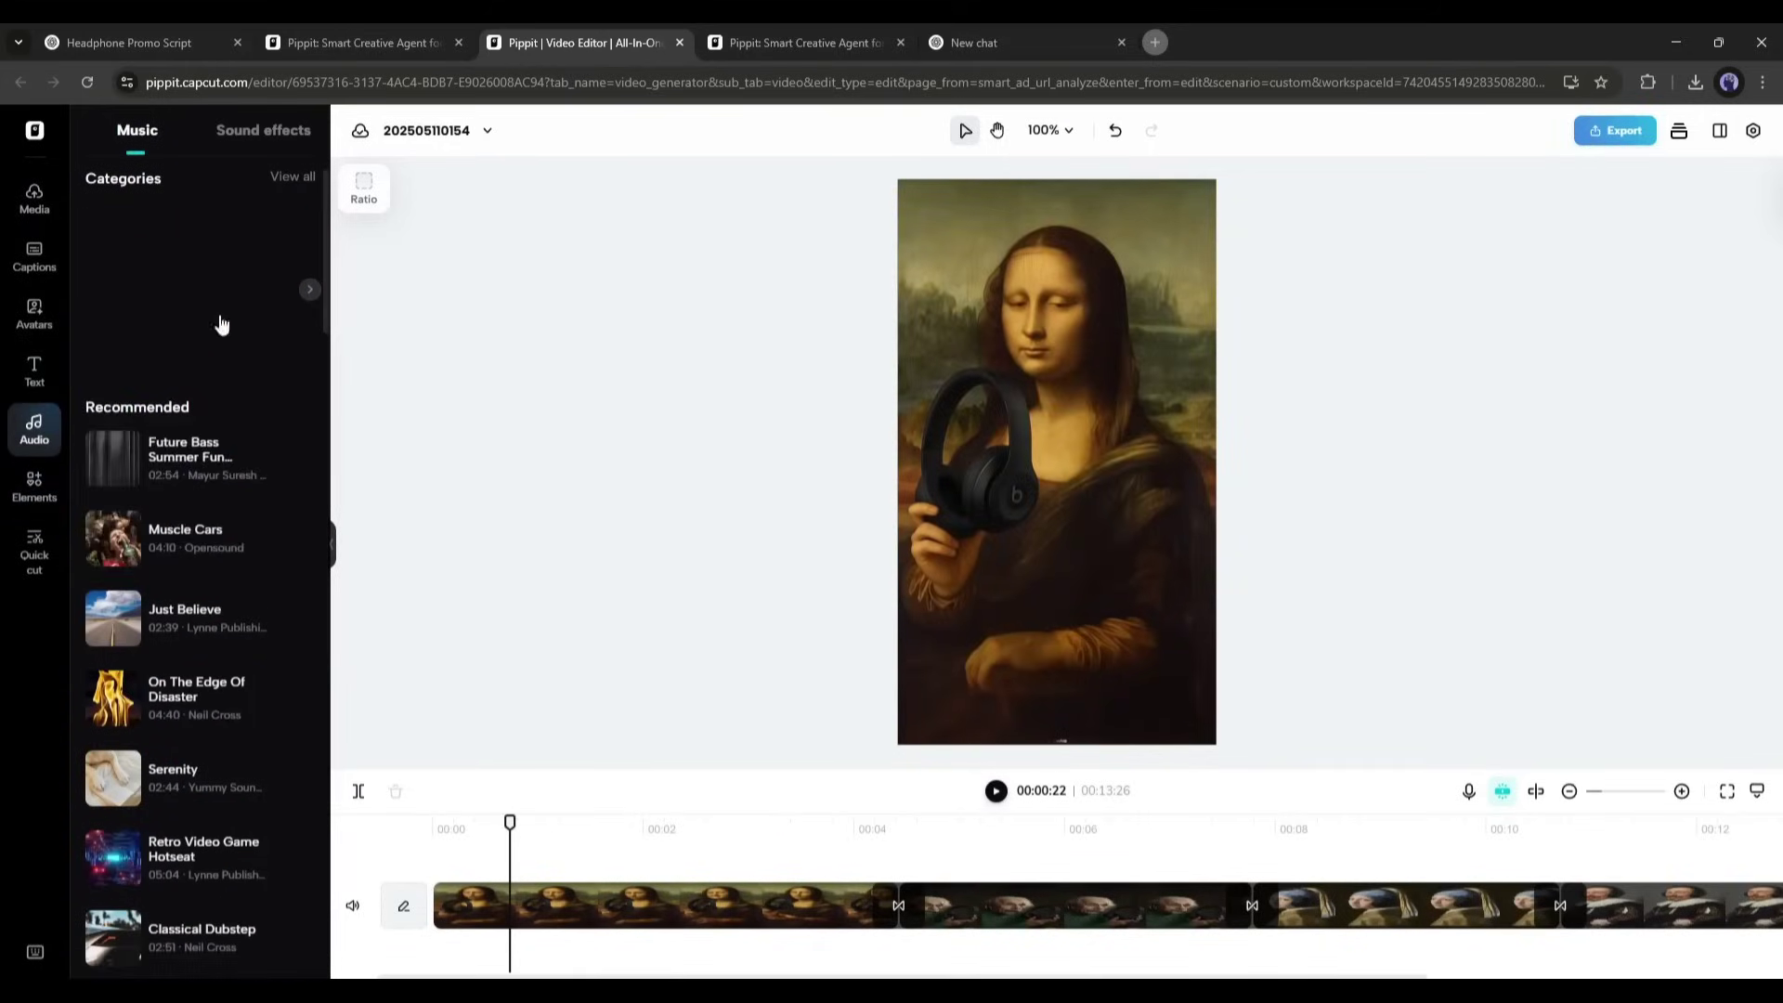
{"action": "left_click", "coordinate": [114, 457]}
{"action": "scroll", "coordinate": [164, 630], "scroll_direction": "down", "scroll_amount": 2}
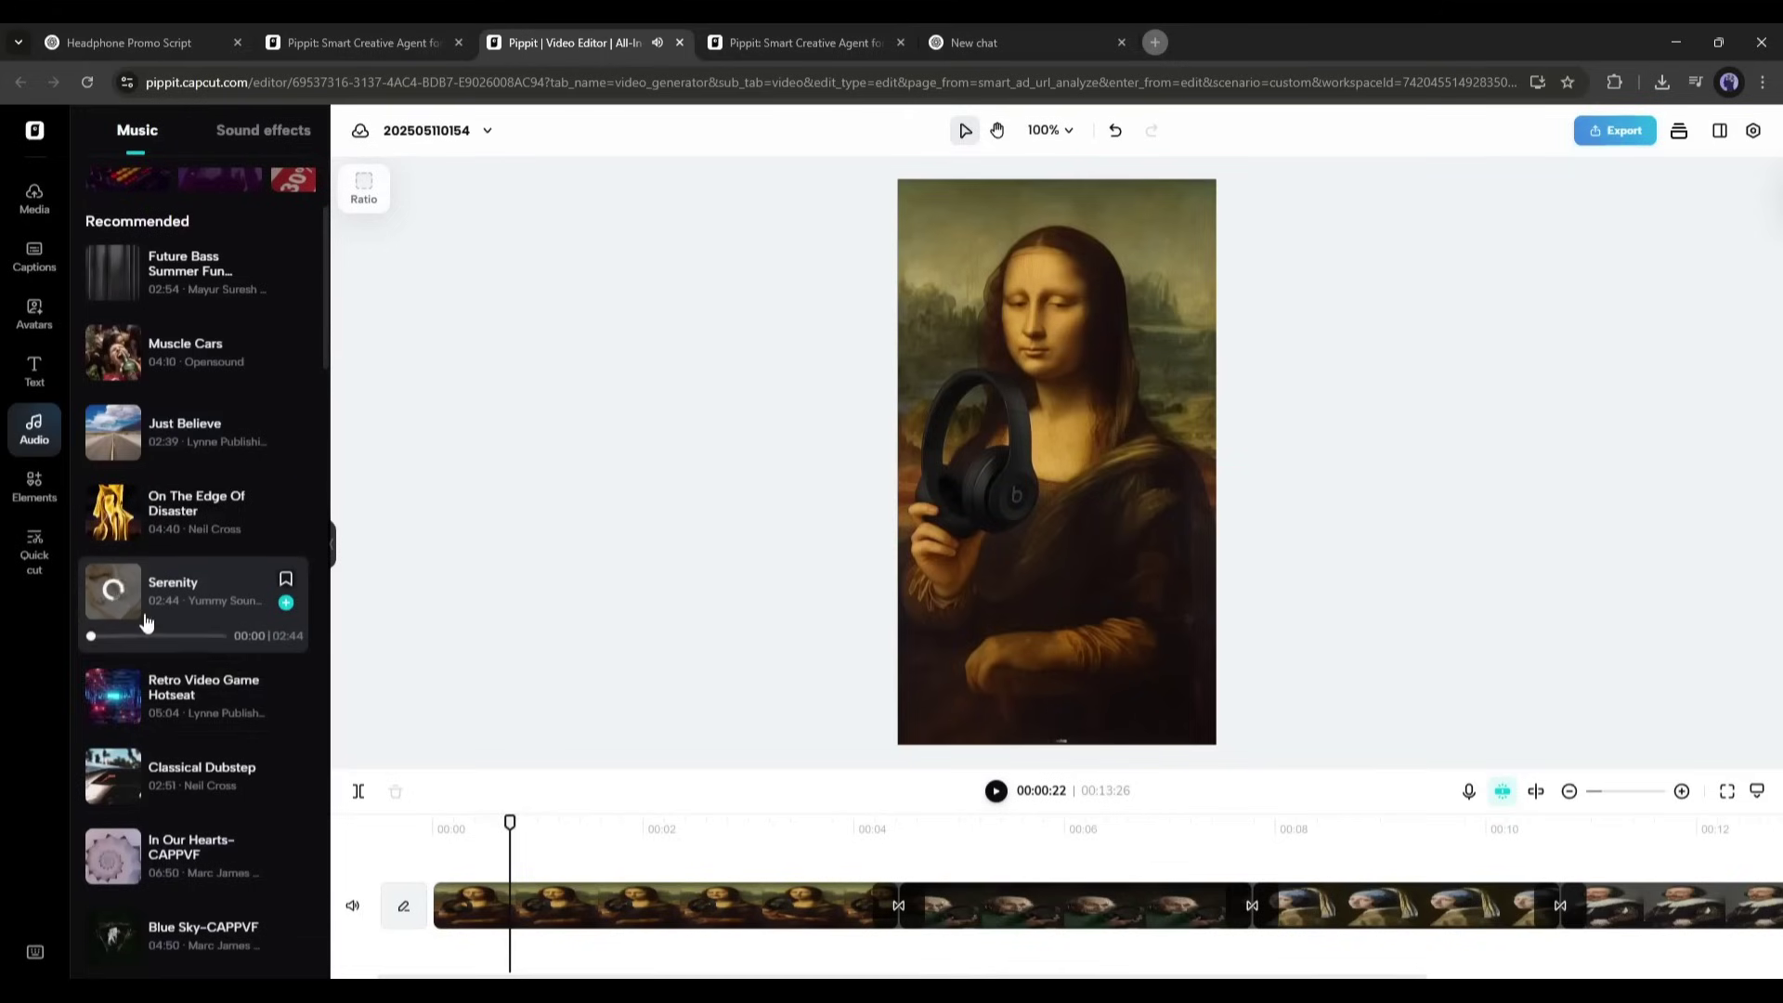
{"action": "scroll", "coordinate": [125, 713], "scroll_direction": "down", "scroll_amount": 6}
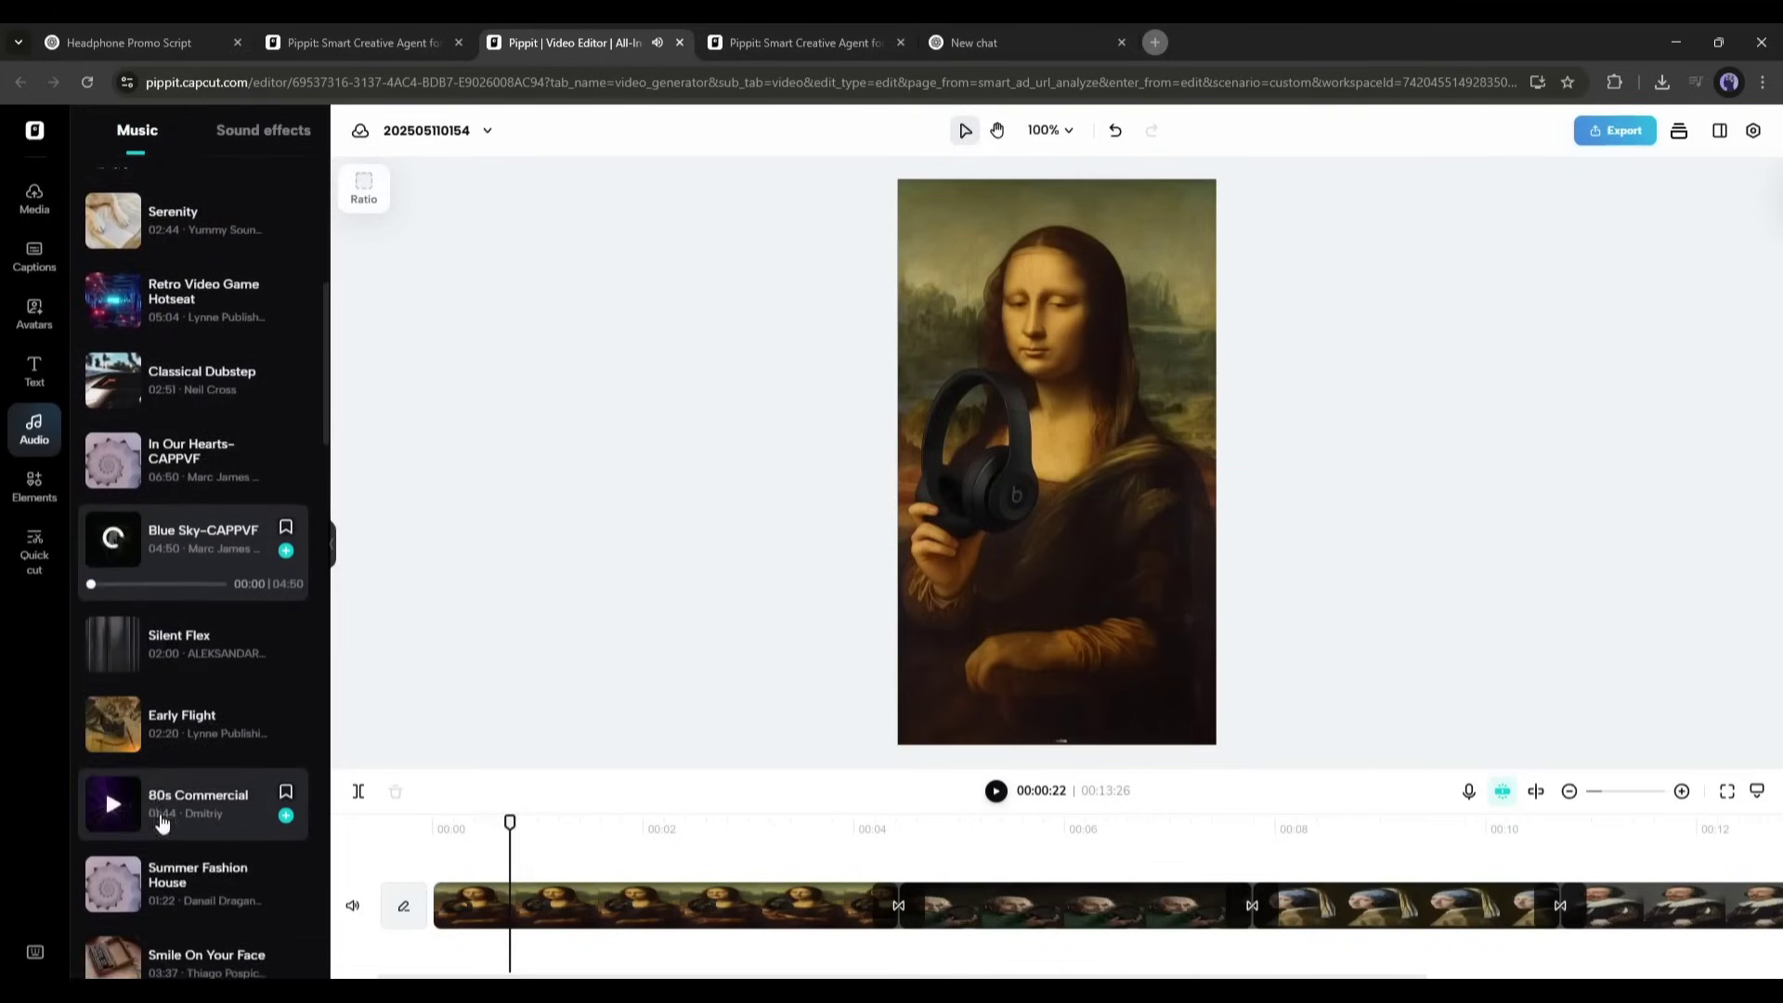
{"action": "left_click", "coordinate": [124, 624]}
- Add 80s Commercial under the clips and delete the music past the video's end at 00:13:26
{"action": "left_click_drag", "start_coordinate": [160, 605], "coordinate": [669, 957]}
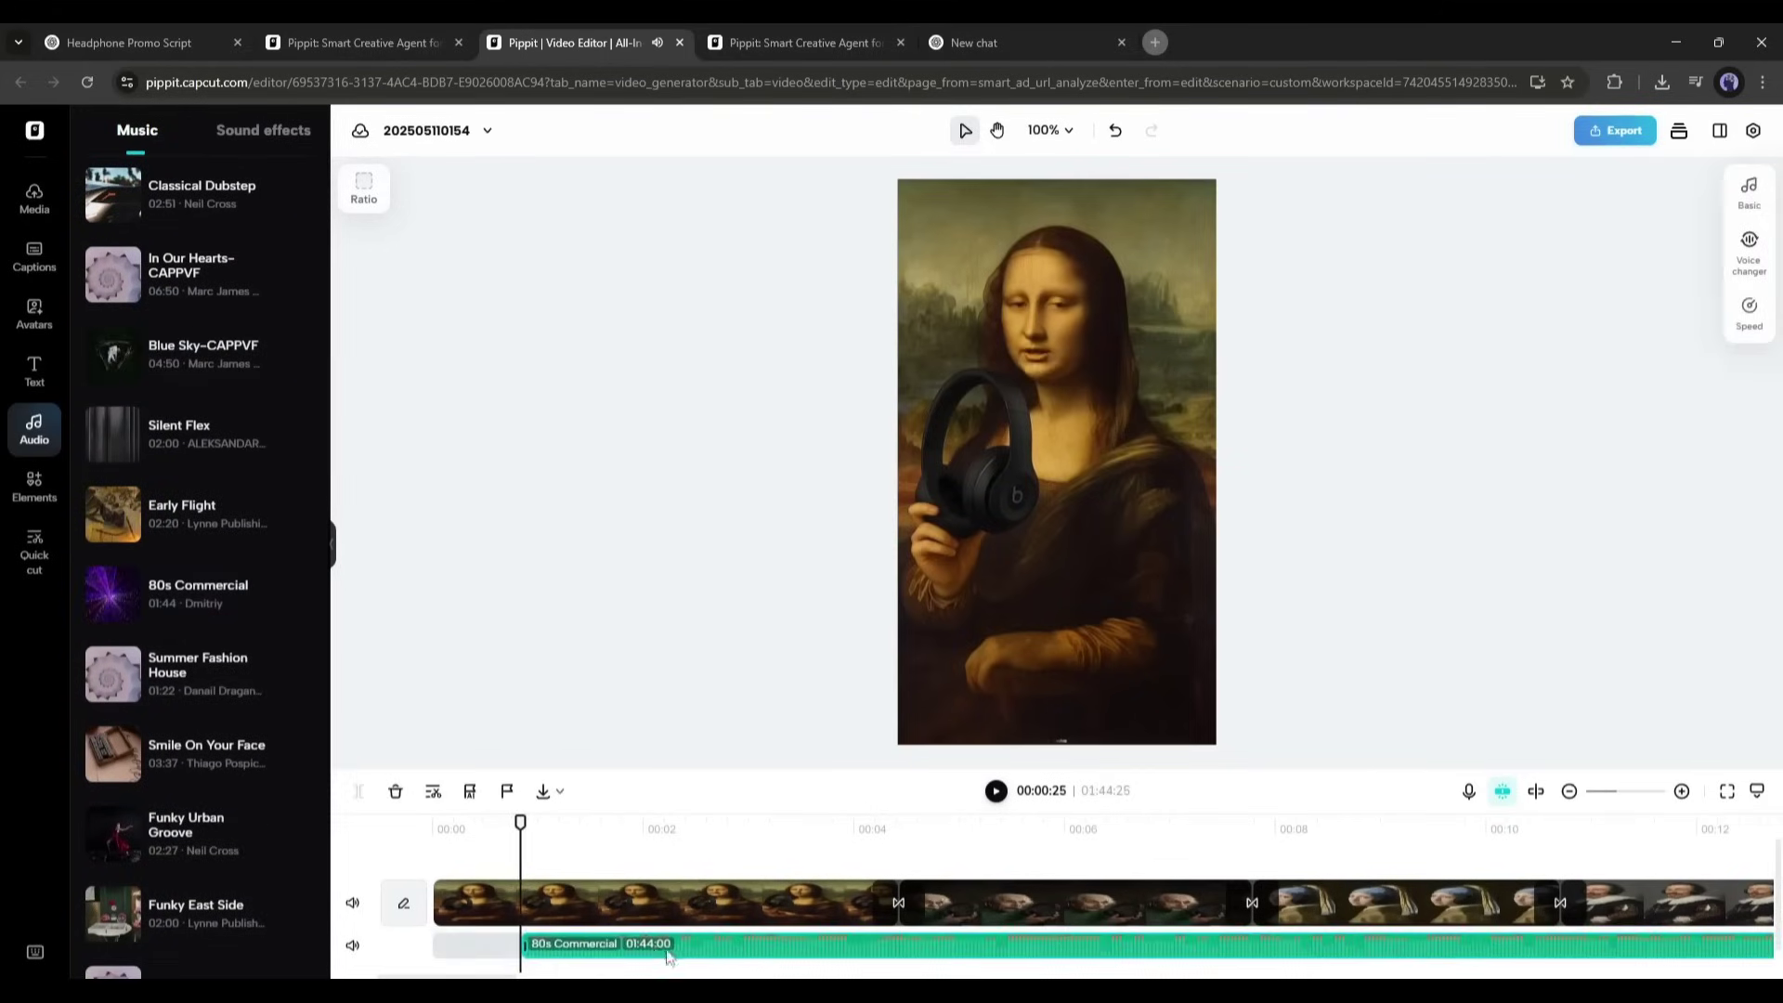
{"action": "left_click", "coordinate": [757, 829]}
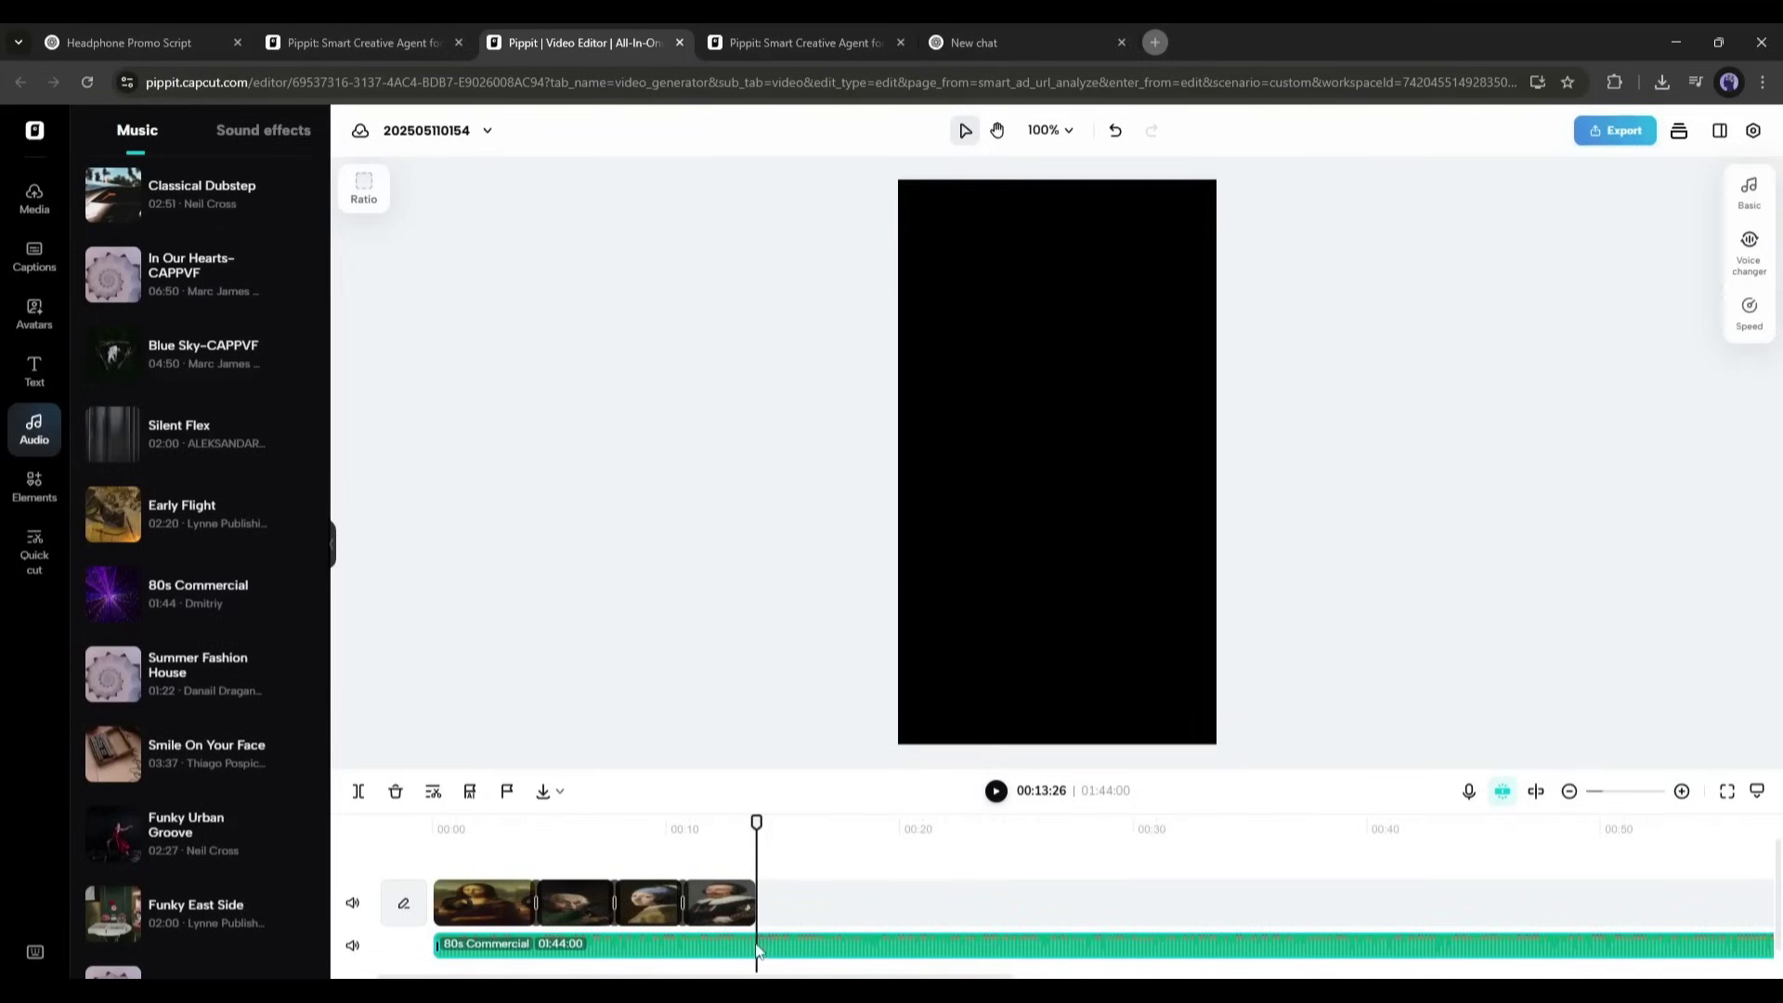
{"action": "key", "text": "Delete"}
{"action": "left_click", "coordinate": [1749, 192]}
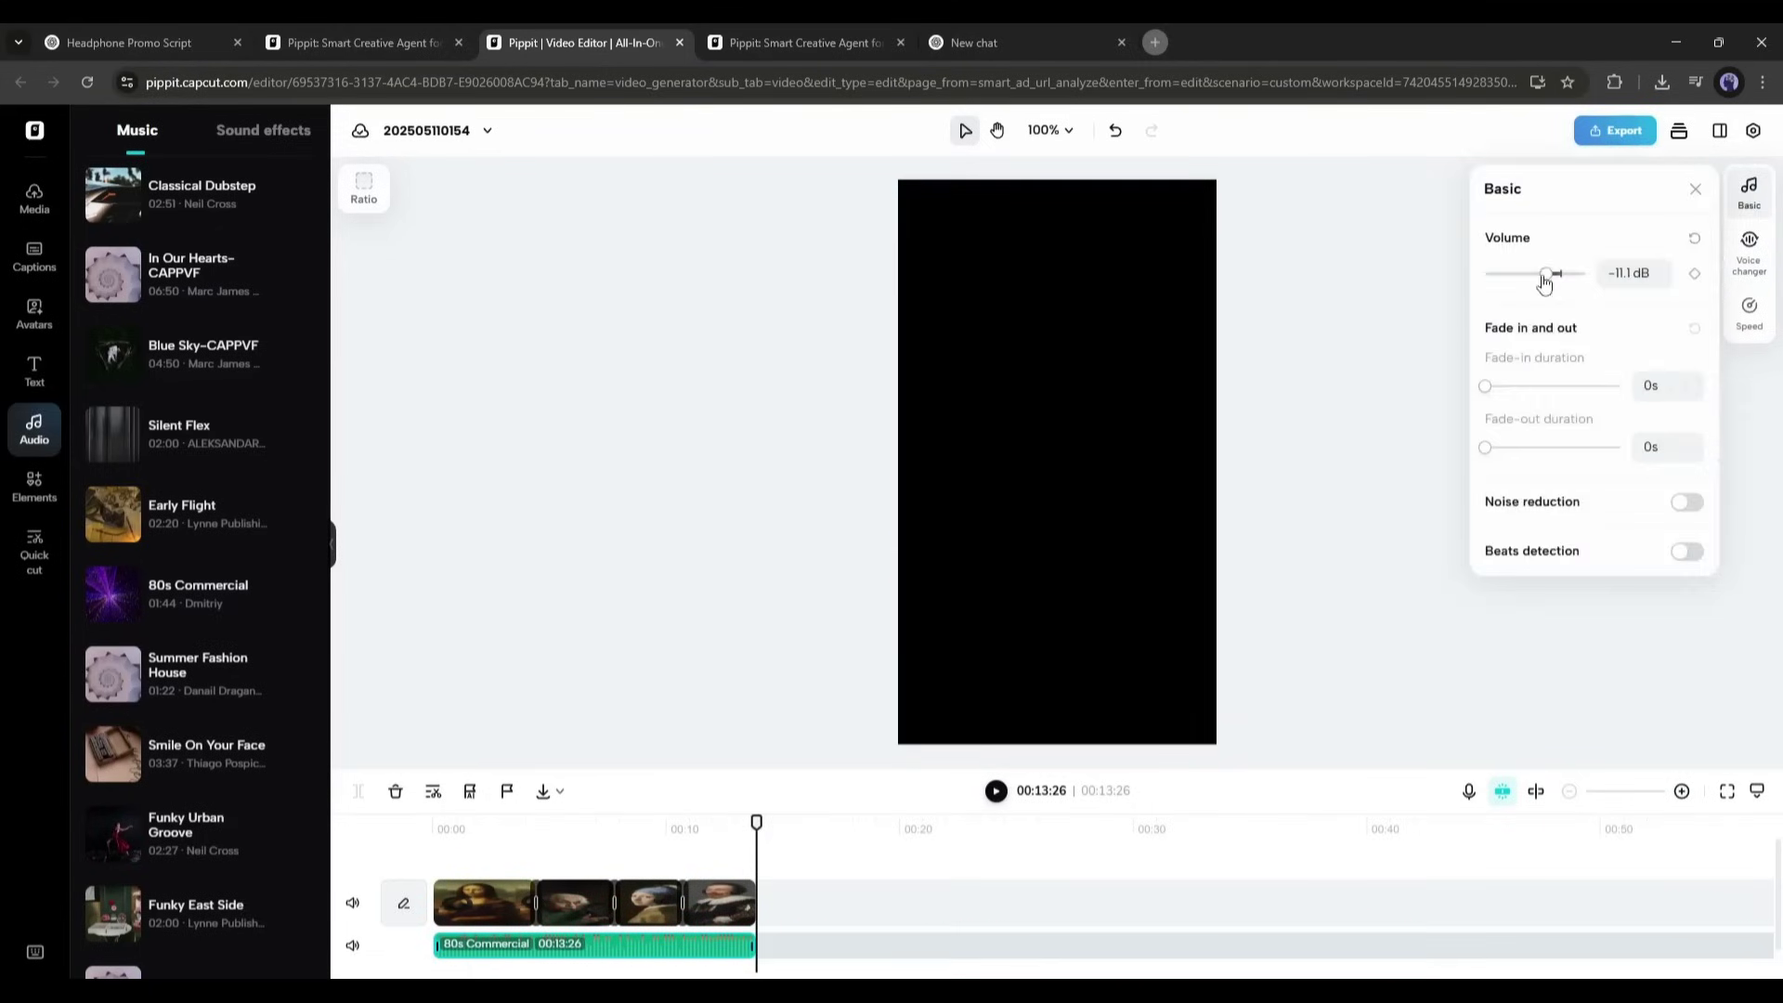
- Export the finished ad named Ads and download it as Ads.mp4
{"action": "left_click", "coordinate": [451, 830]}
{"action": "left_click", "coordinate": [1615, 130]}
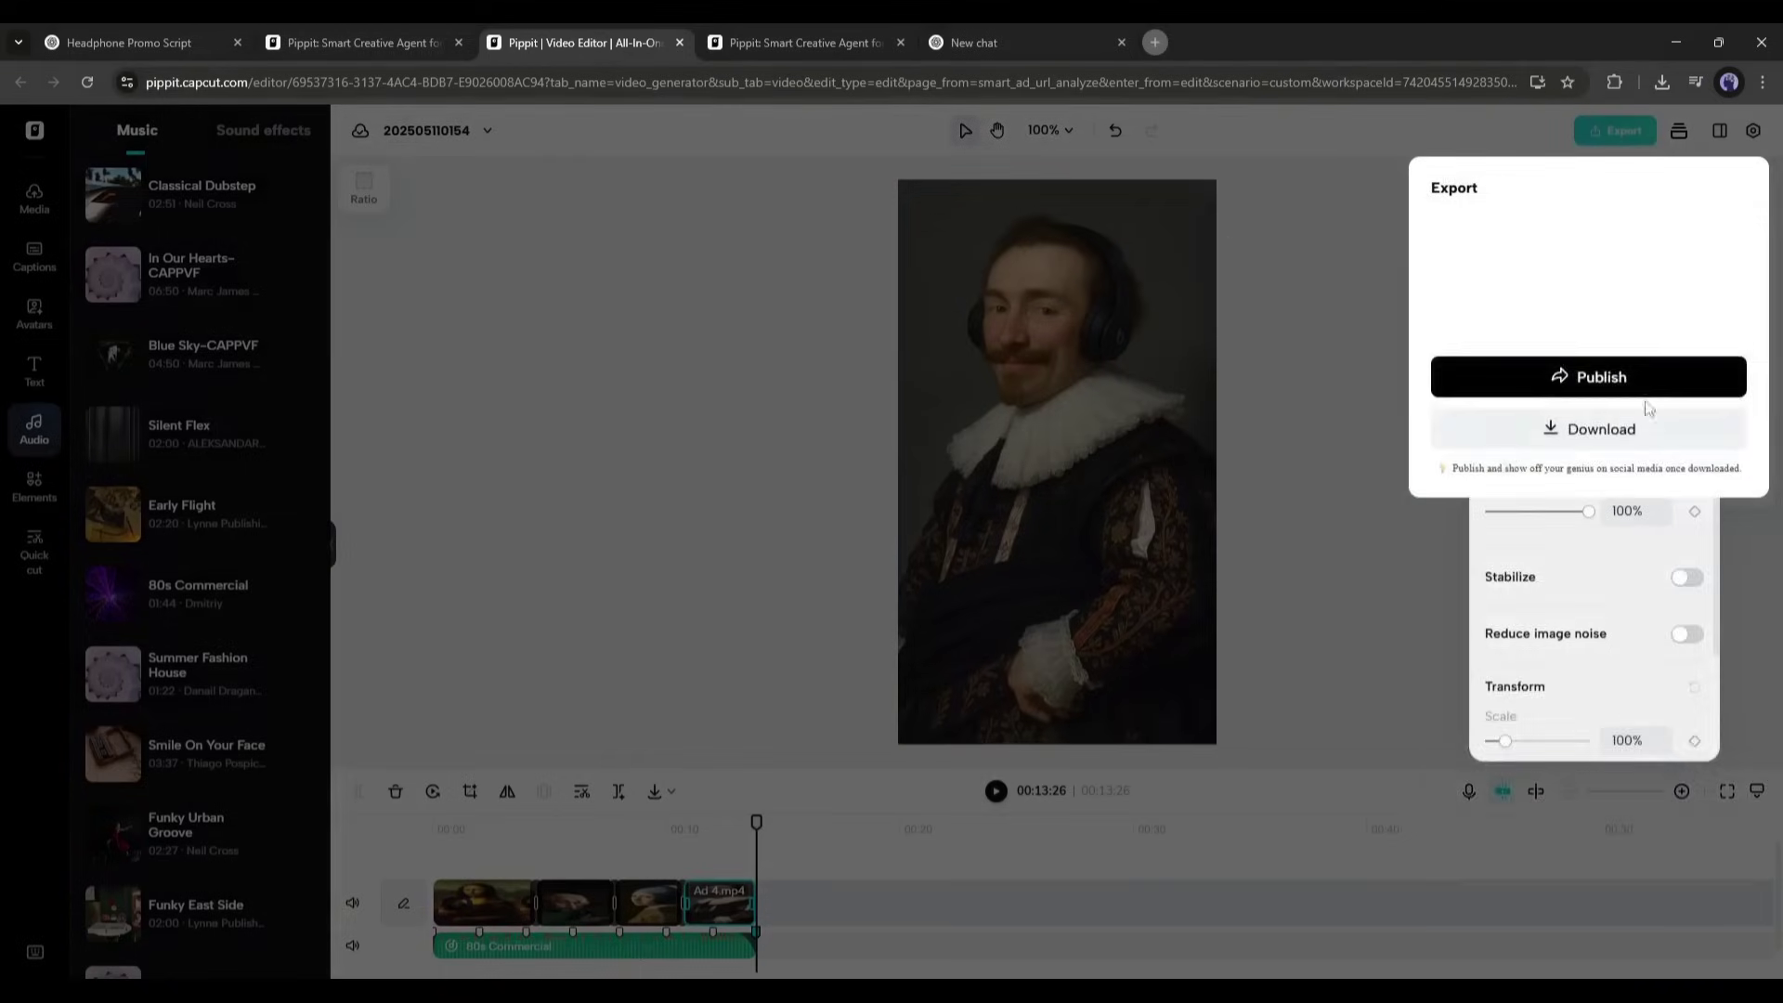
{"action": "left_click", "coordinate": [1587, 425]}
{"action": "type", "text": "s"}
{"action": "left_click", "coordinate": [1588, 778]}
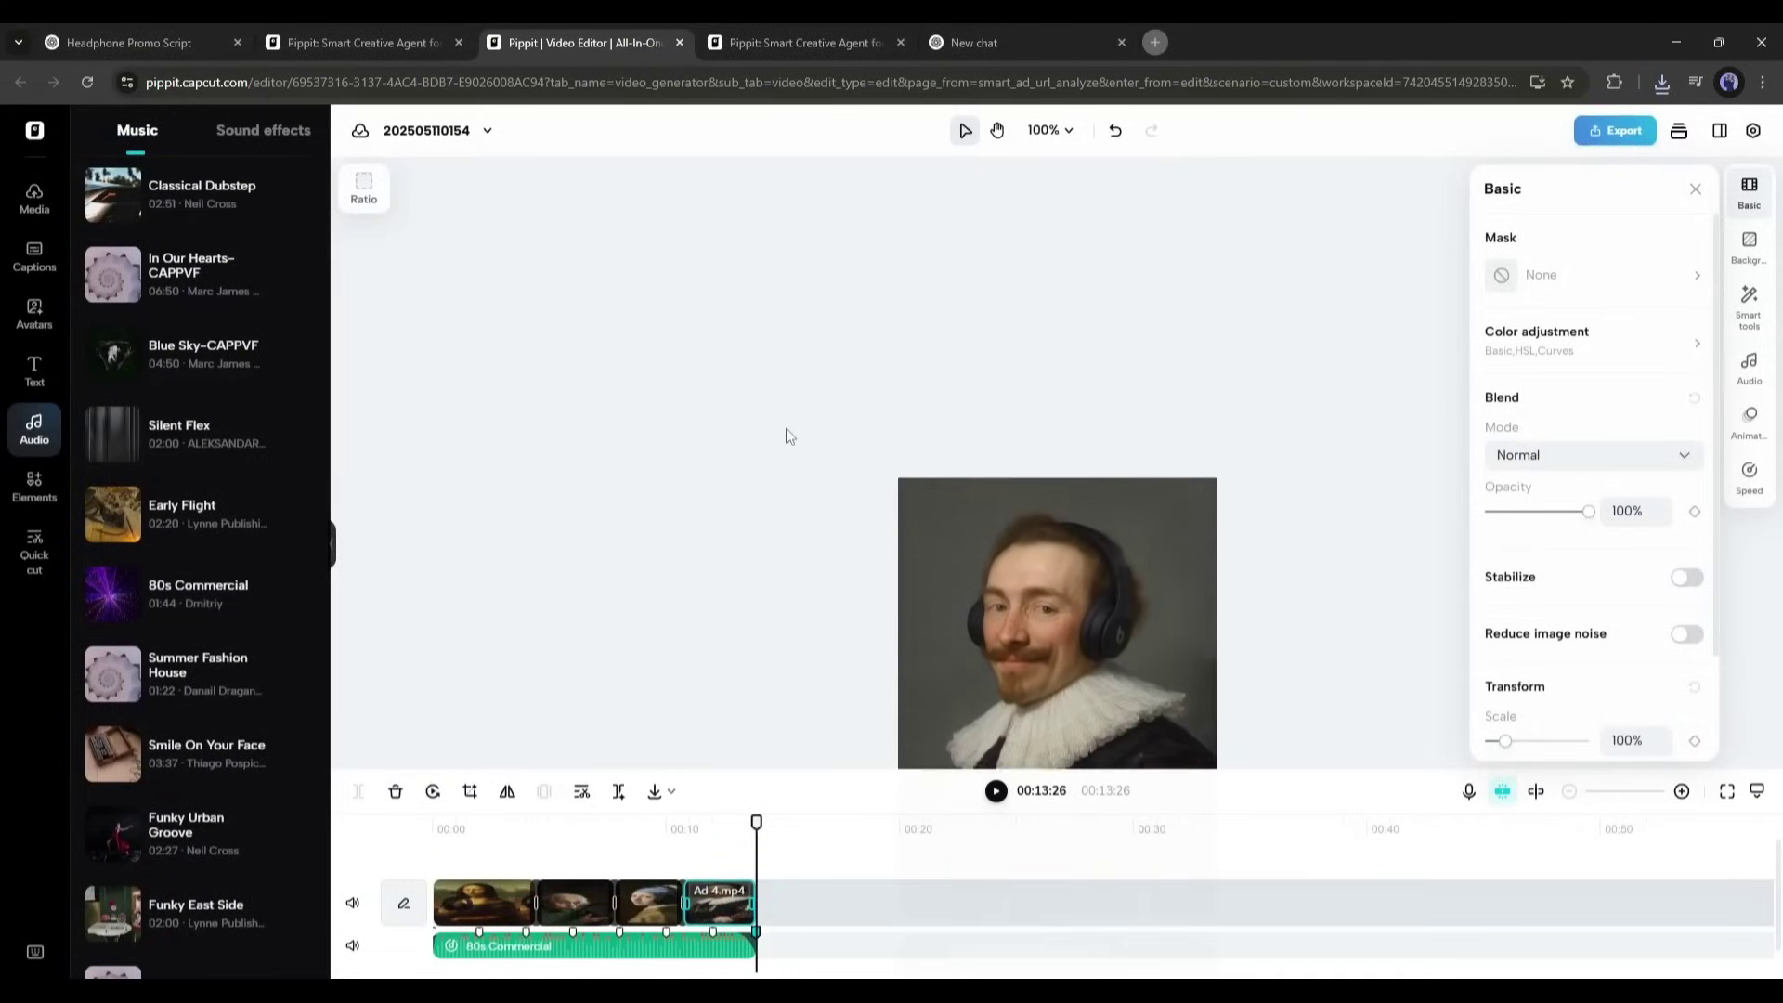
{"action": "left_click", "coordinate": [406, 30]}
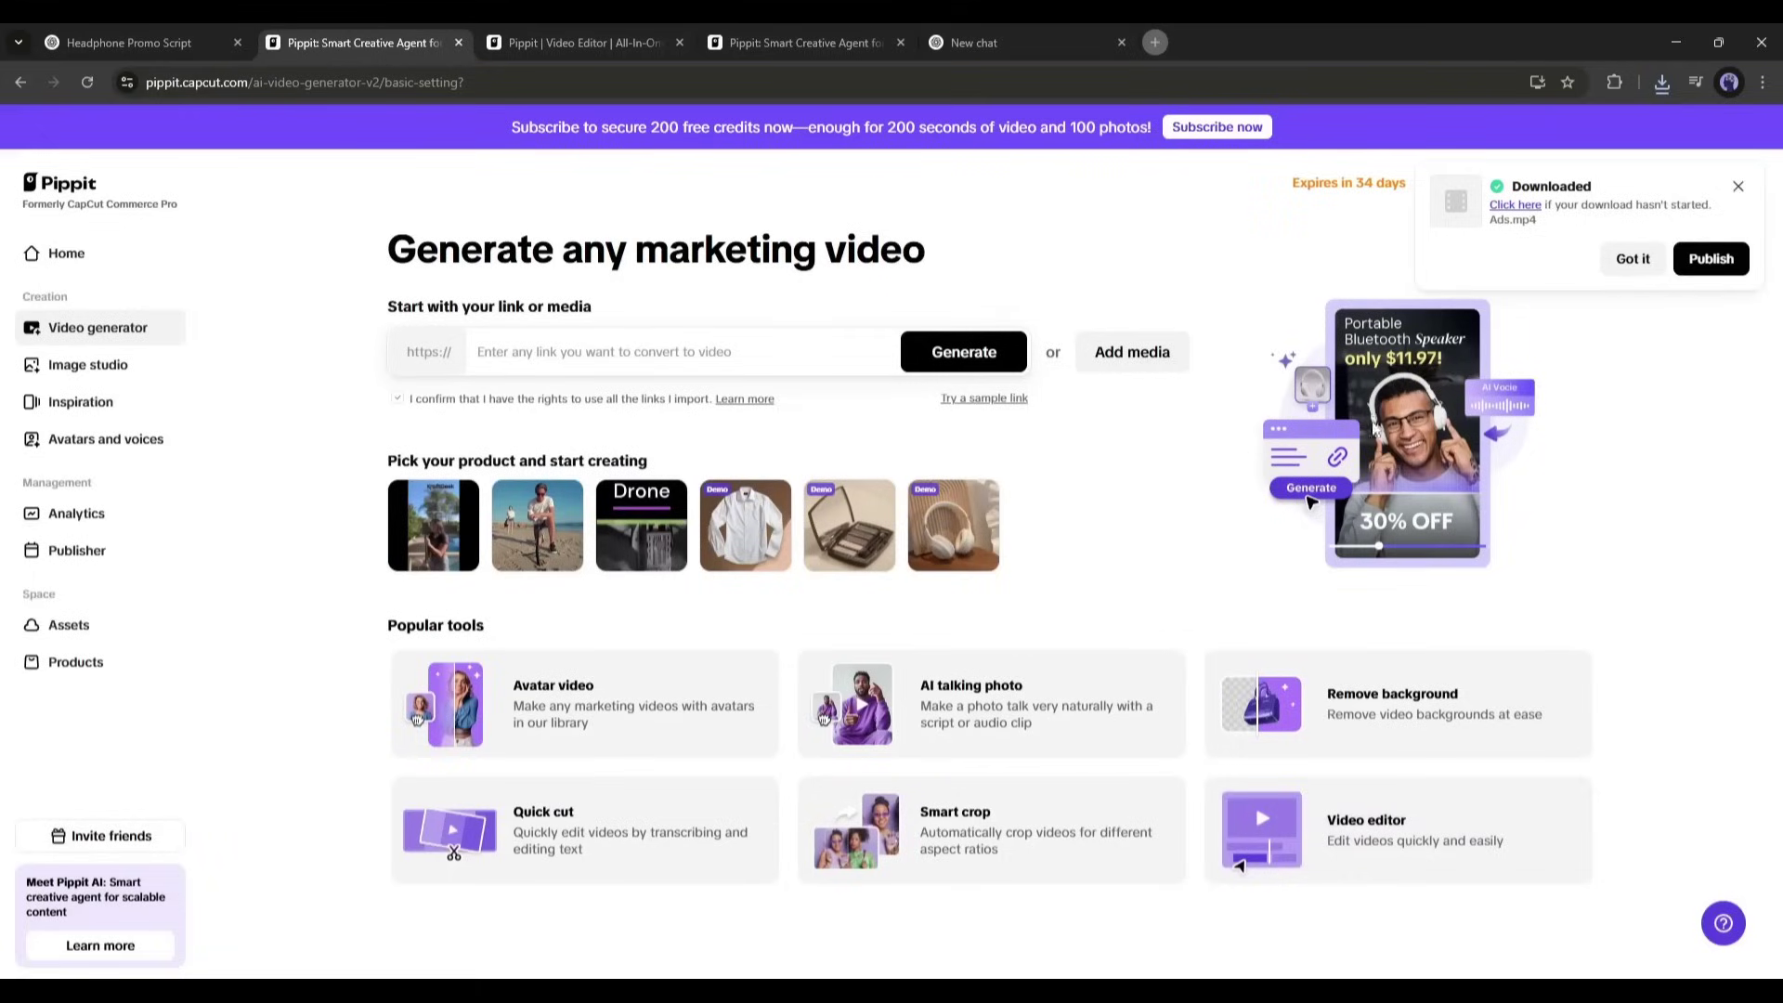
- Leave the Video Editor tab for the Pippit home page
{"action": "left_click", "coordinate": [617, 35]}
{"action": "left_click", "coordinate": [37, 133]}
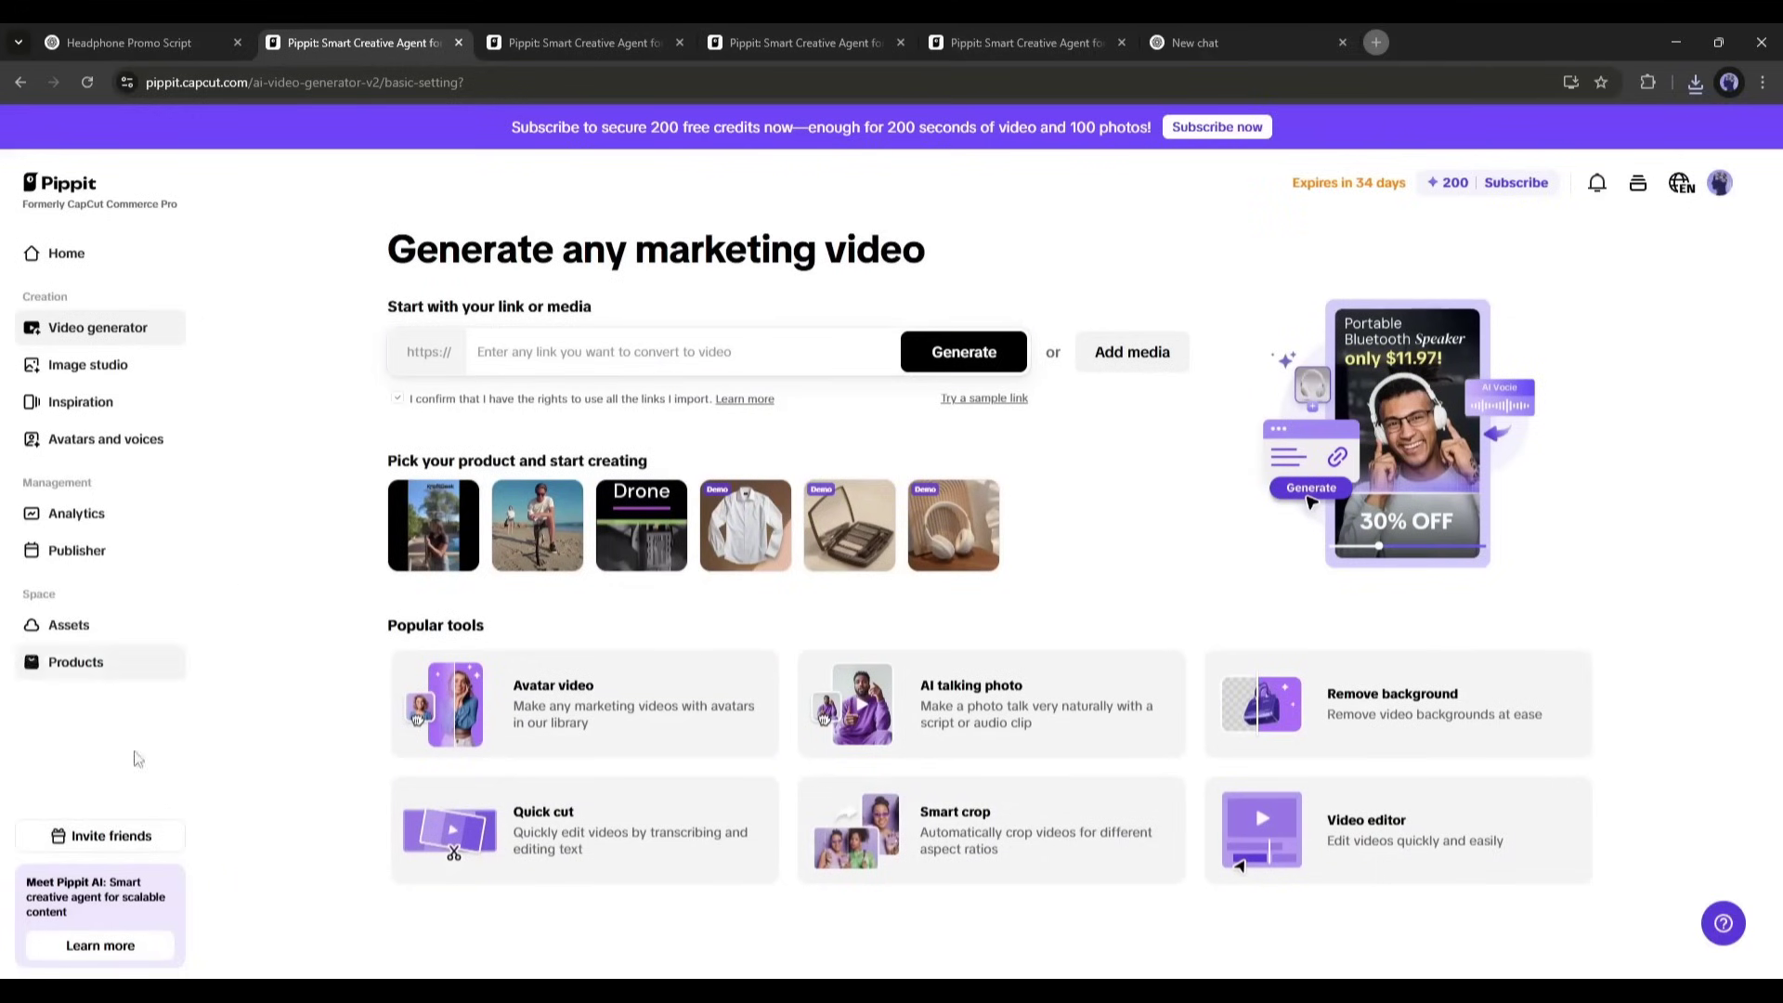
- Open Meet Pippit and scroll down to the Transform Photos into Videos section
{"action": "left_click", "coordinate": [73, 896]}
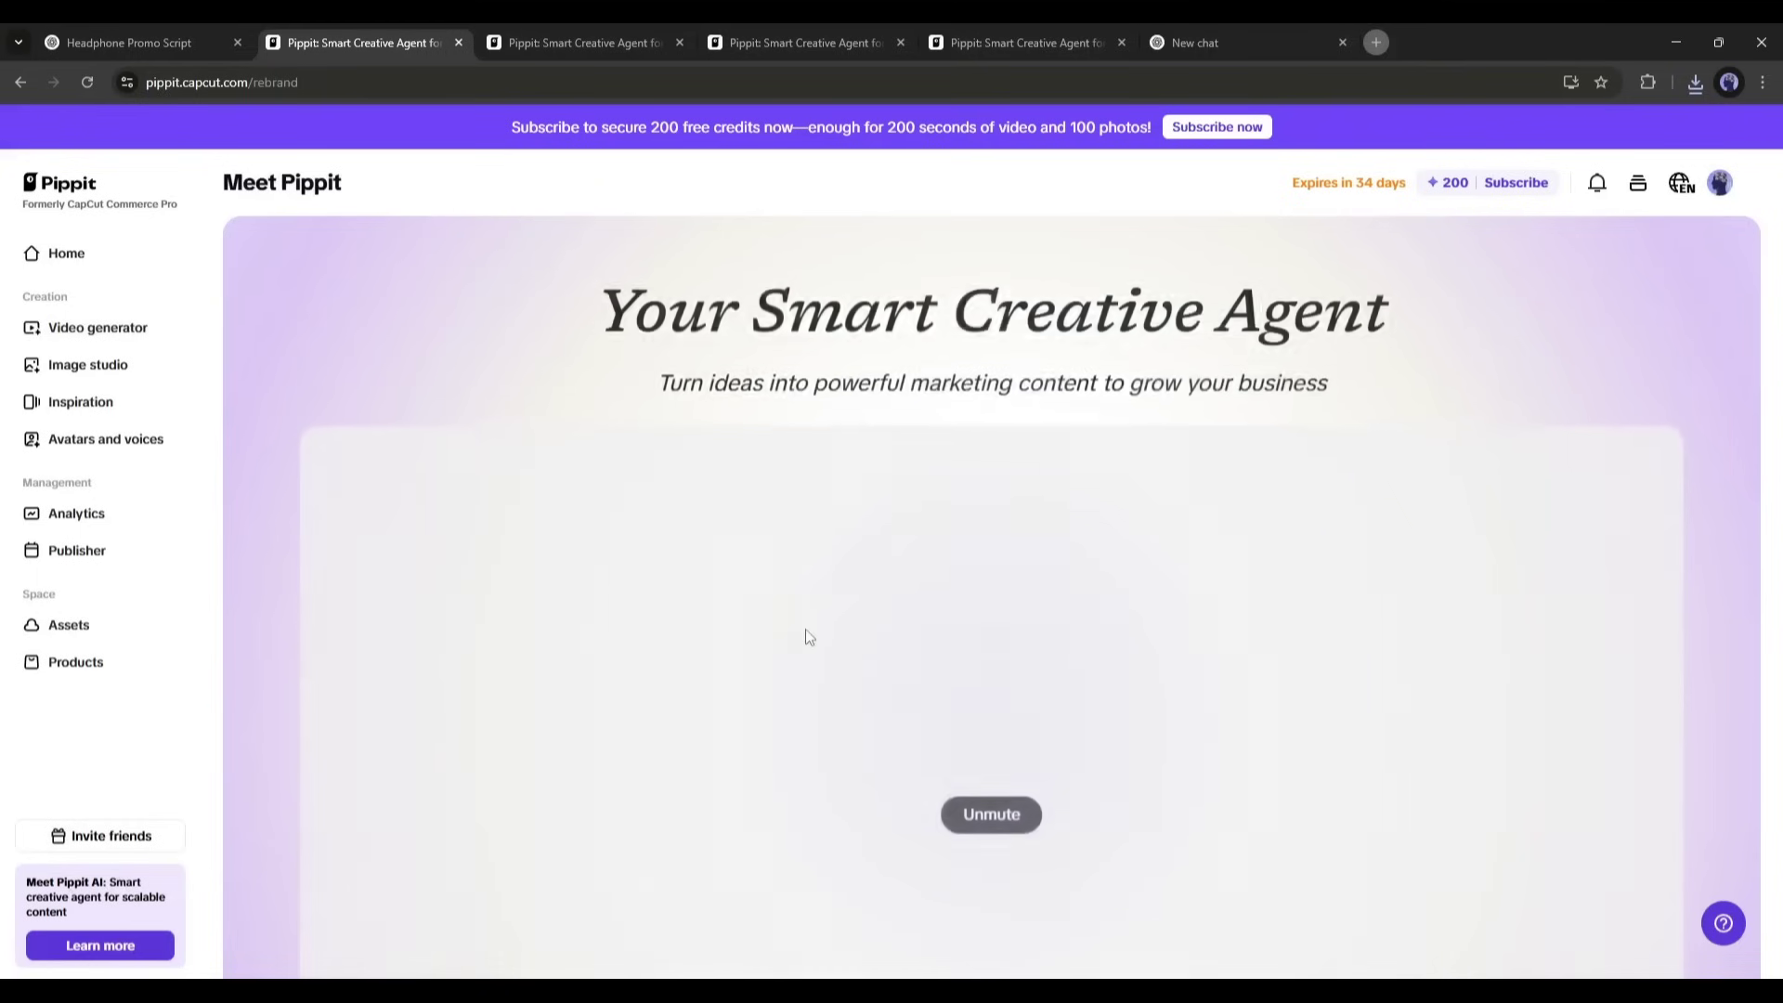
{"action": "scroll", "coordinate": [809, 613], "scroll_direction": "down", "scroll_amount": 4}
{"action": "scroll", "coordinate": [812, 606], "scroll_direction": "up", "scroll_amount": 3}
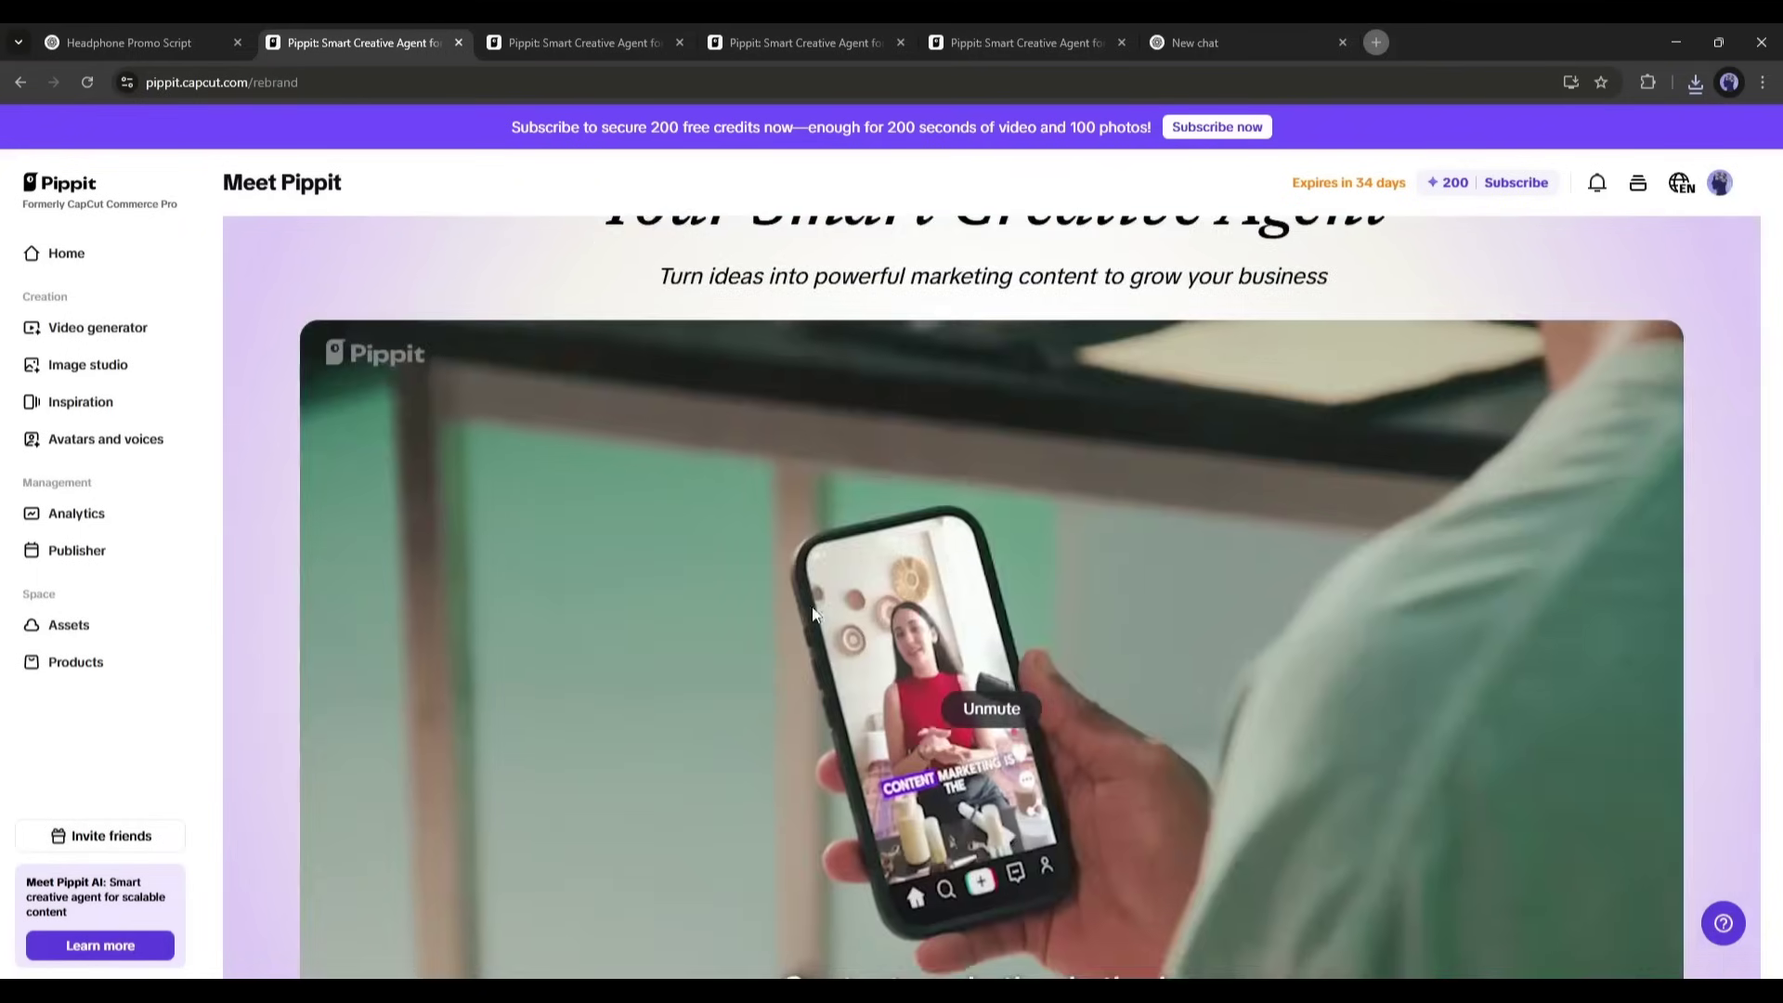
{"action": "scroll", "coordinate": [812, 613], "scroll_direction": "down", "scroll_amount": 5}
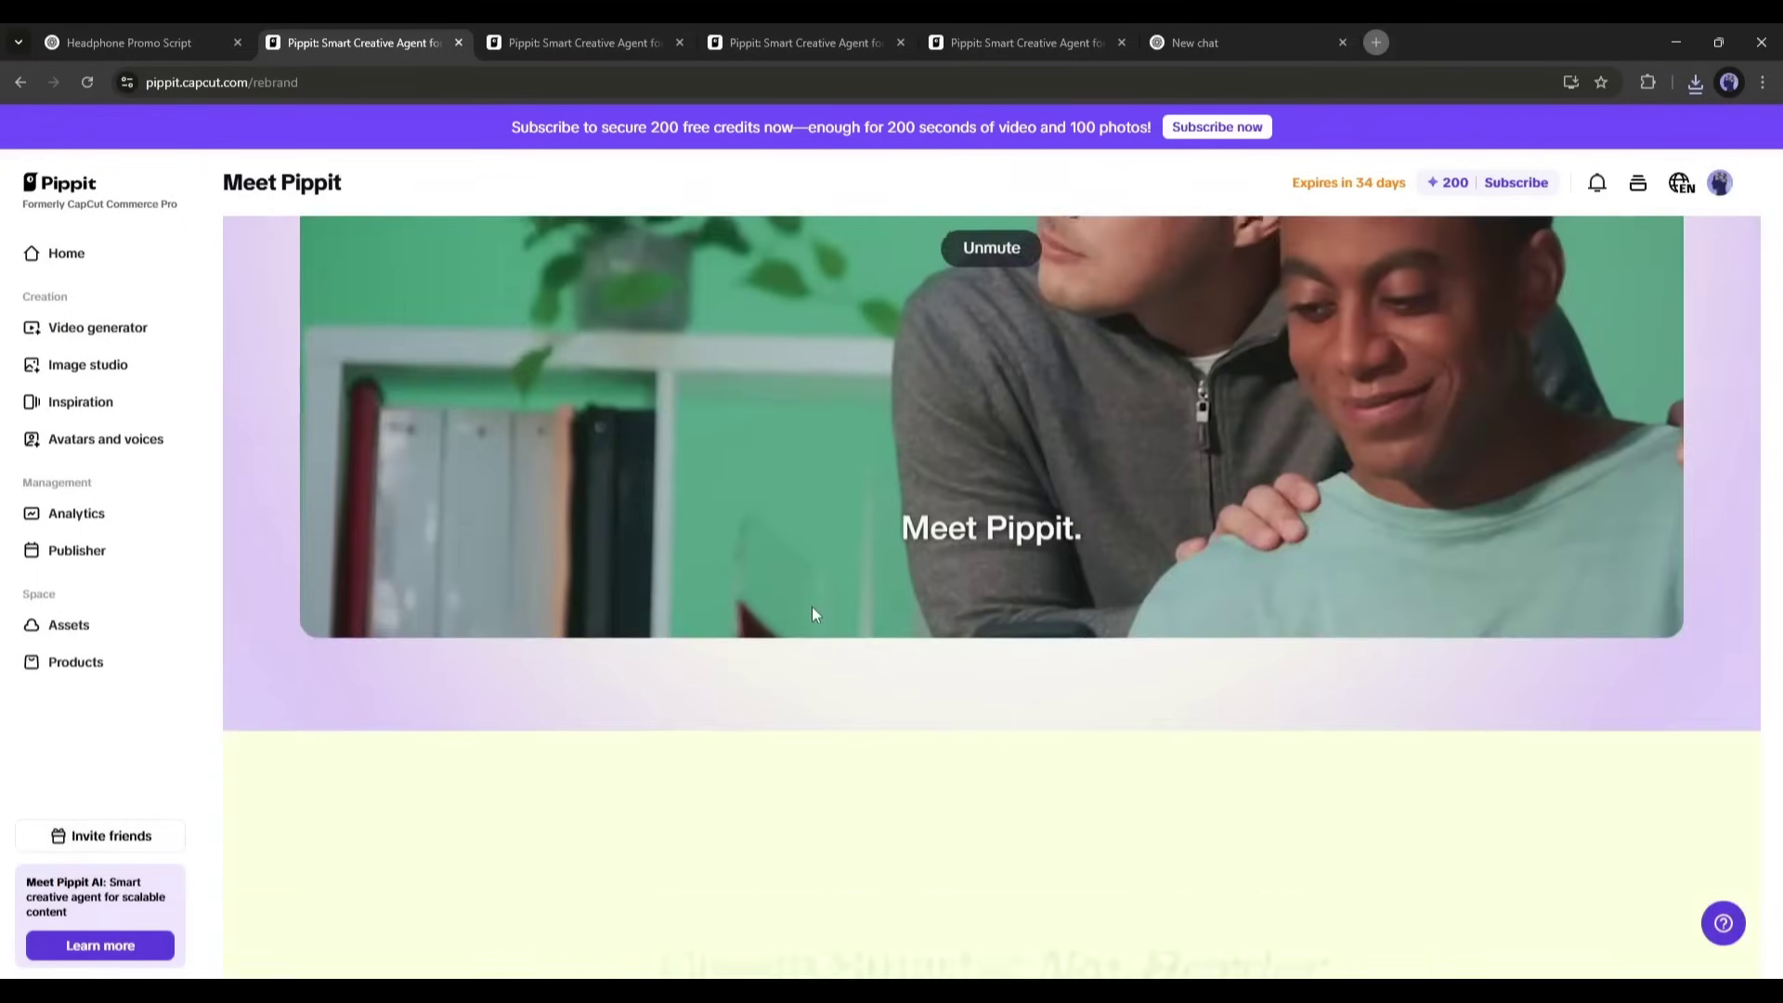
{"action": "scroll", "coordinate": [811, 613], "scroll_direction": "down", "scroll_amount": 5}
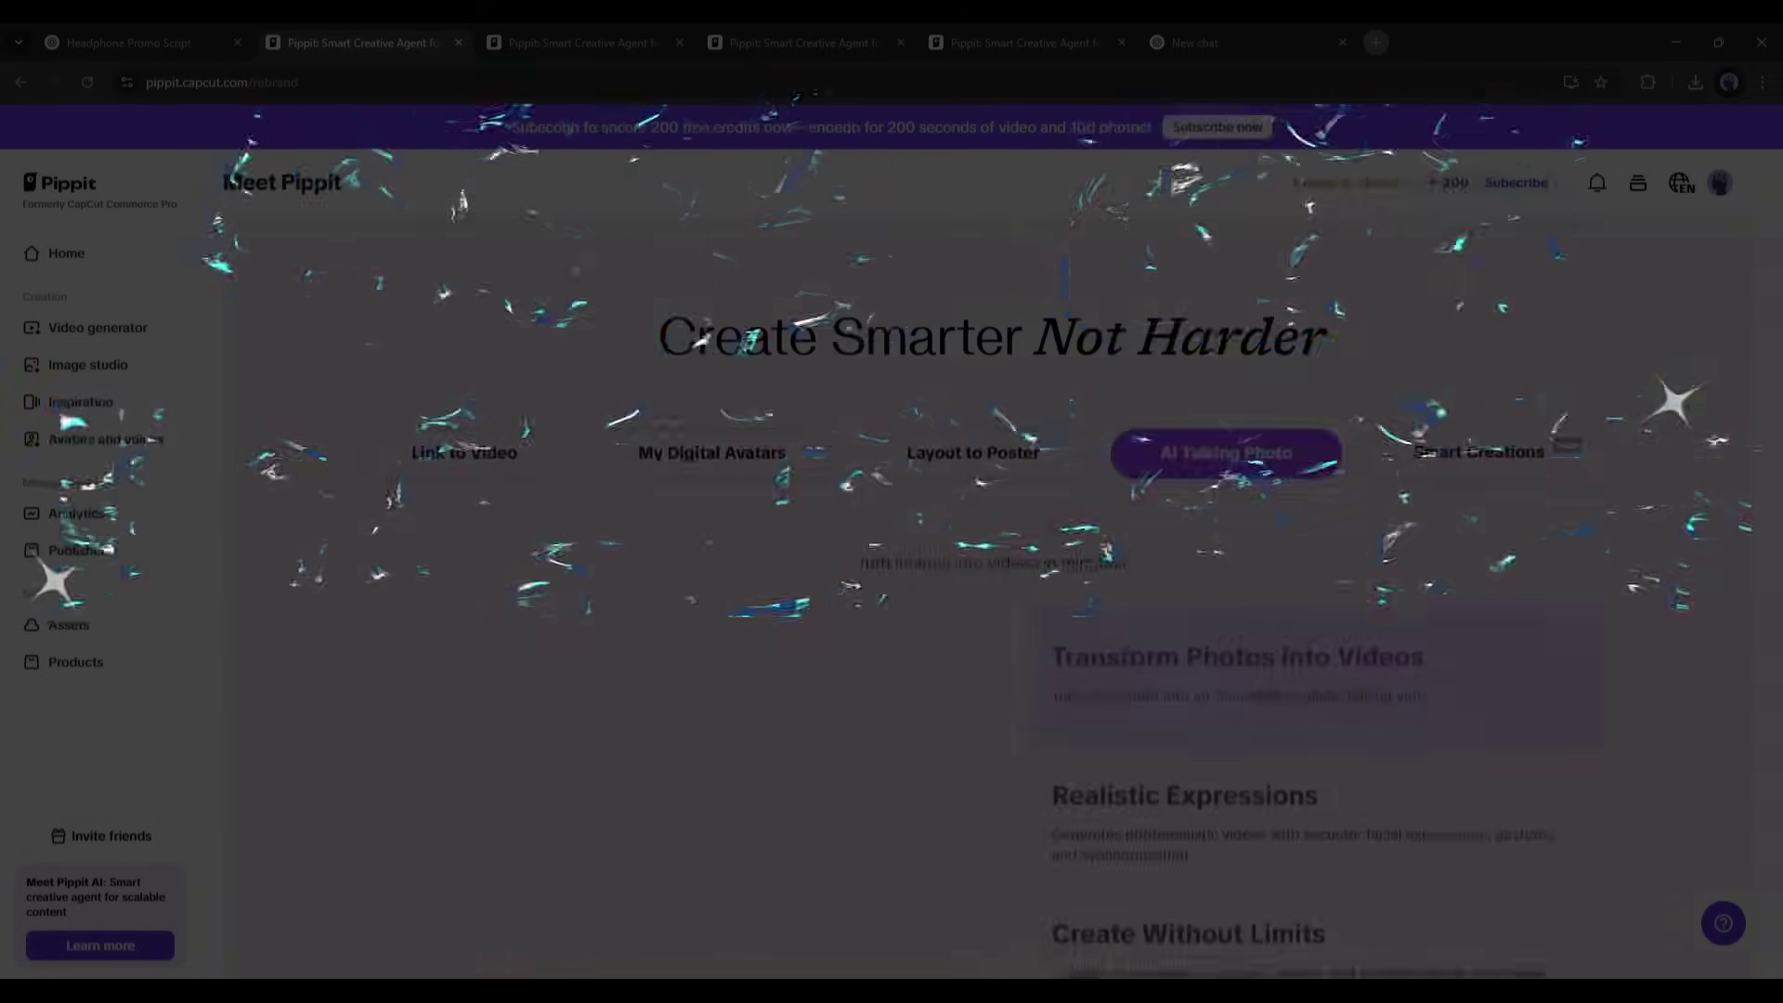
{"action": "scroll", "coordinate": [868, 605], "scroll_direction": "down", "scroll_amount": 4}
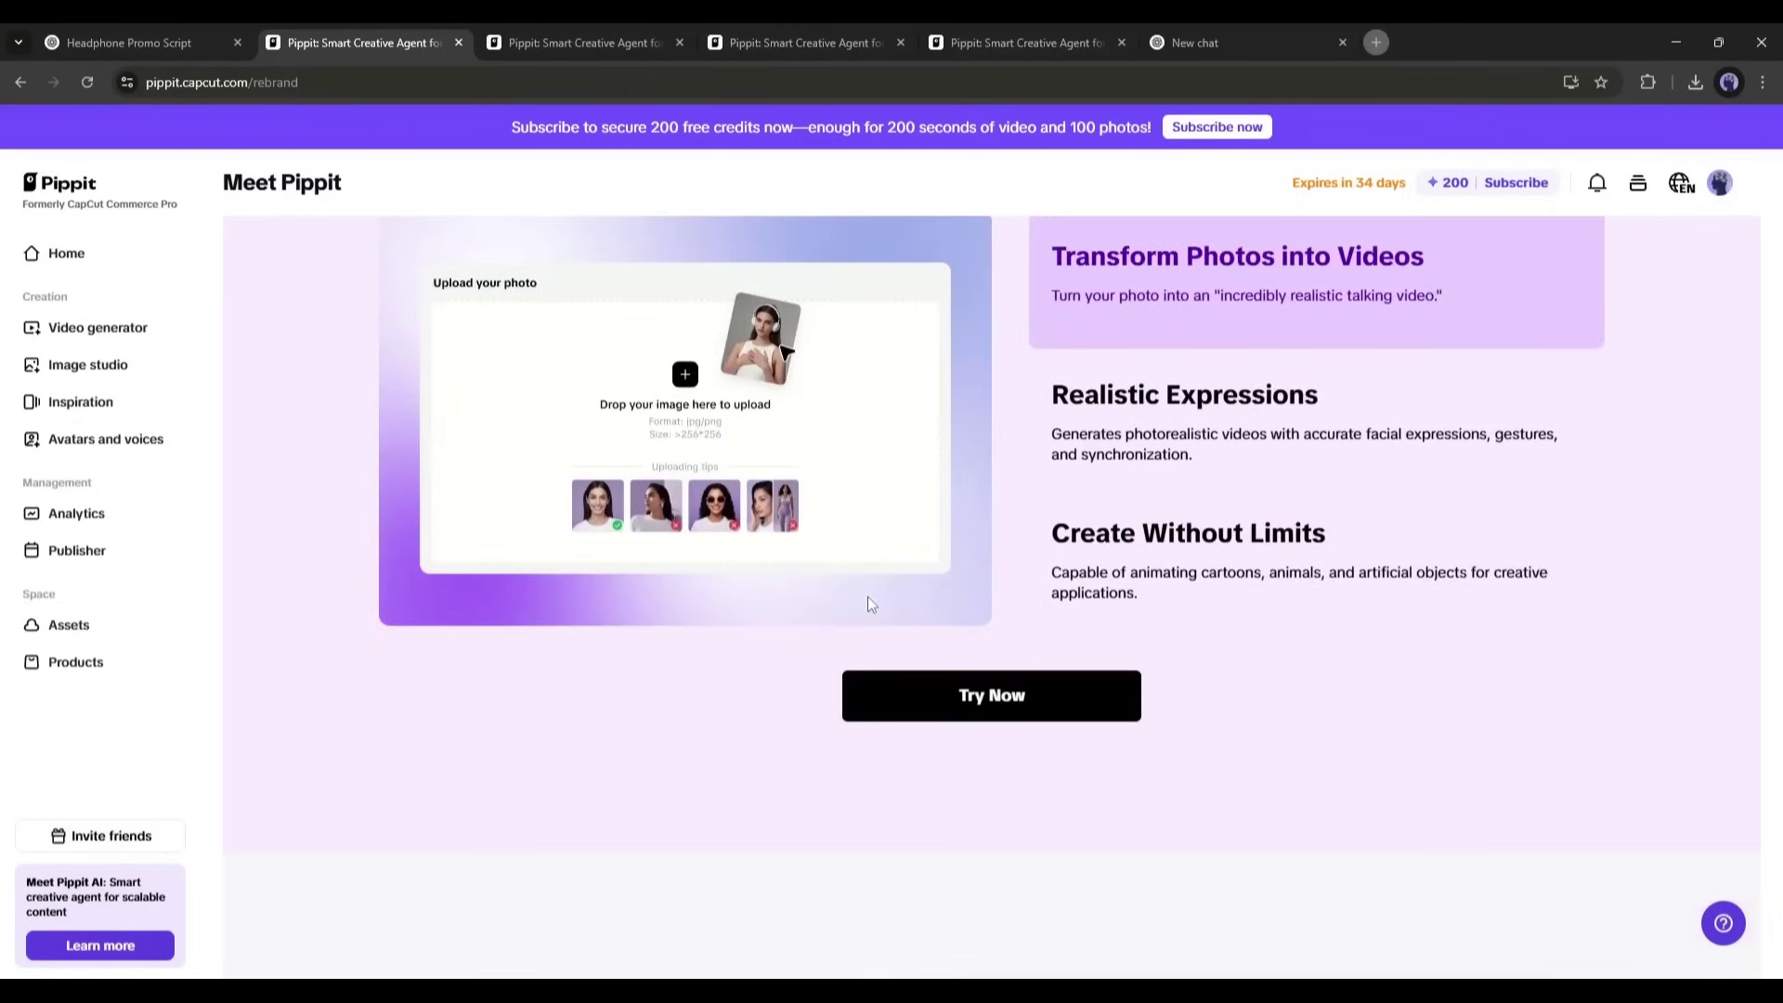